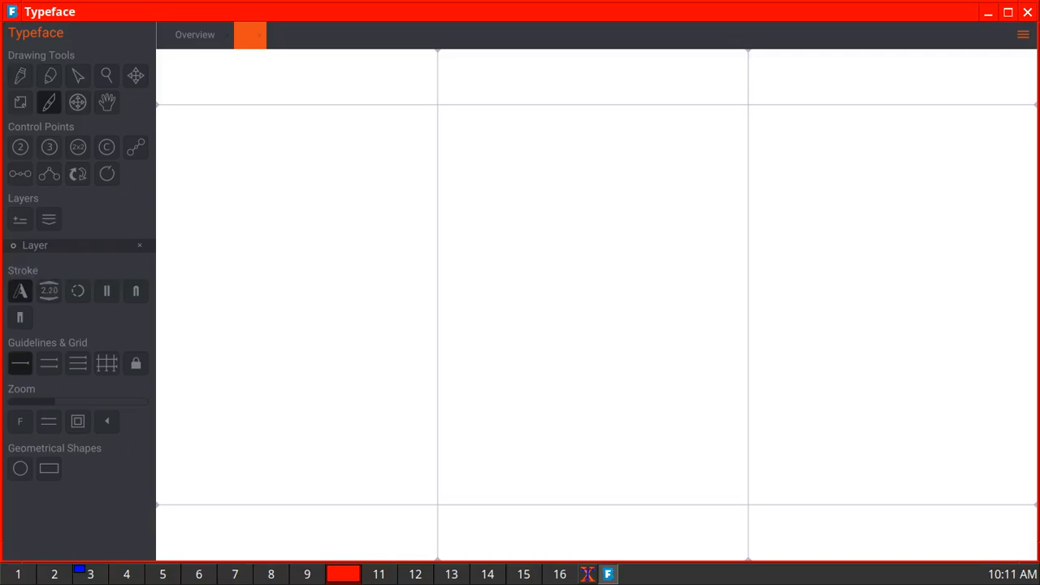
Set the stroke width to 2.50 and draw the zero-width non-joiner glyph as one vertical line reaching the baseline.
scroll(50, 291, up, 3)
drag(524, 268, 520, 504)
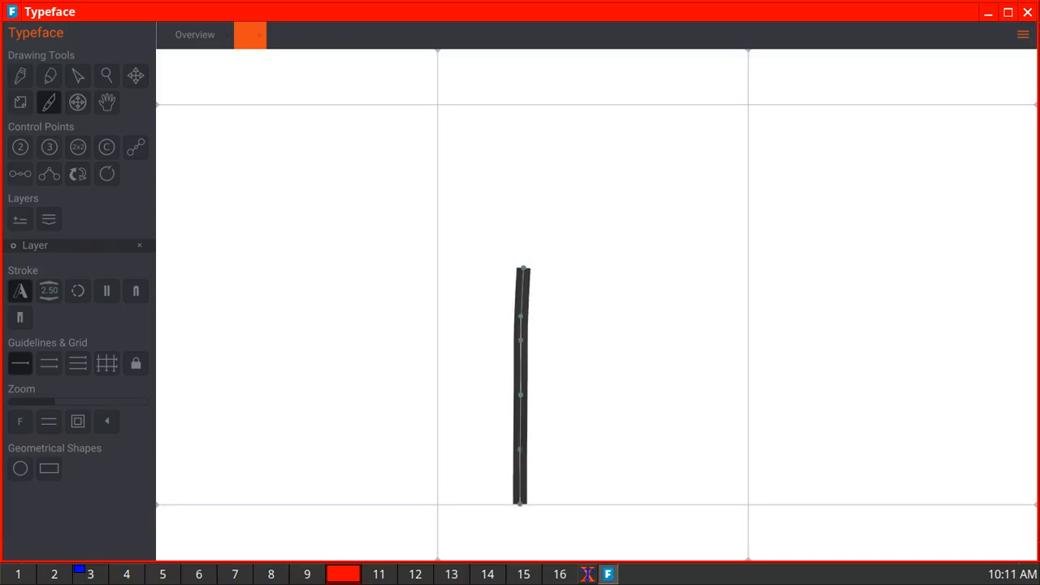
click(195, 34)
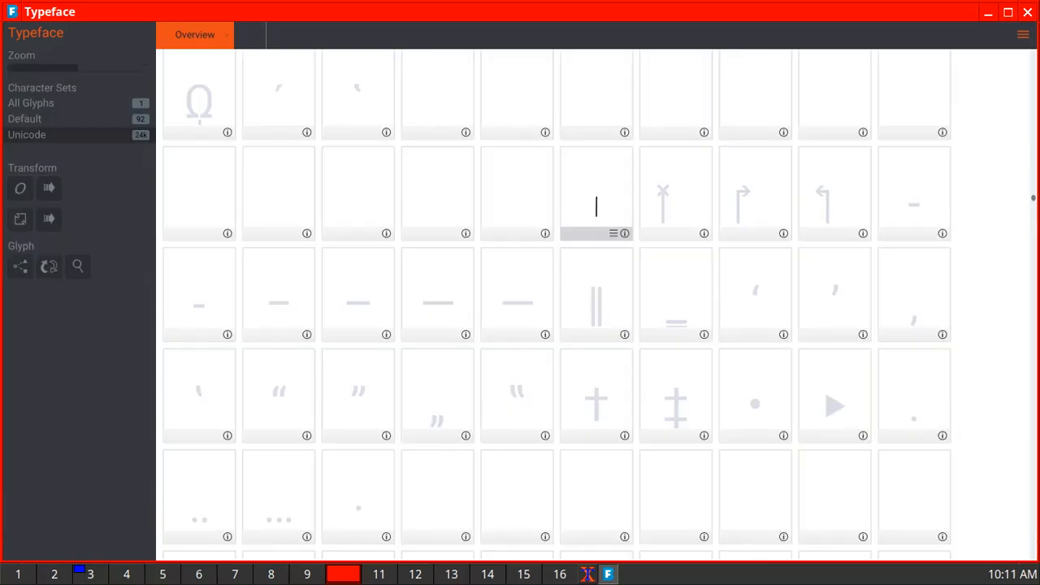
Draw the zero-width joiner glyph as a vertical stem with a small X crossing at its upper end.
double_click(677, 194)
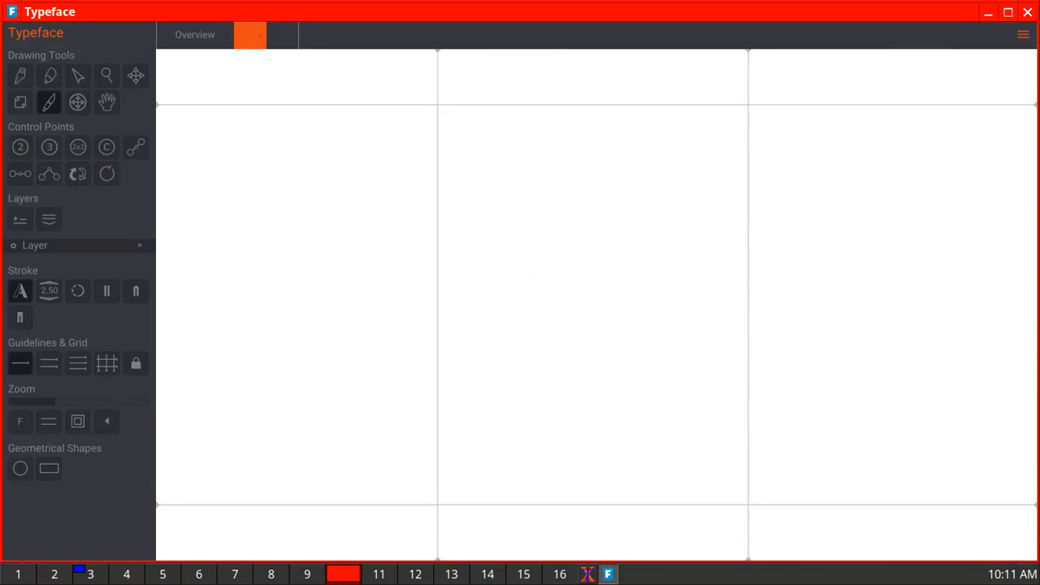
drag(529, 277, 530, 484)
drag(503, 247, 550, 295)
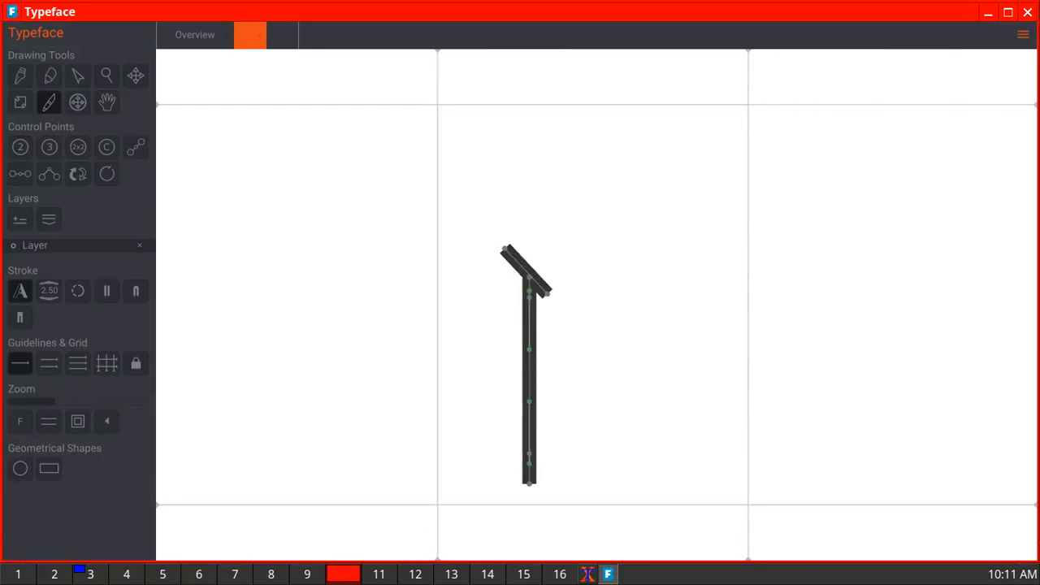
drag(541, 244, 497, 293)
click(195, 35)
Draw the left-to-right and right-to-left mark glyphs as vertical stems bending at the top into arrows pointing right and left.
double_click(755, 195)
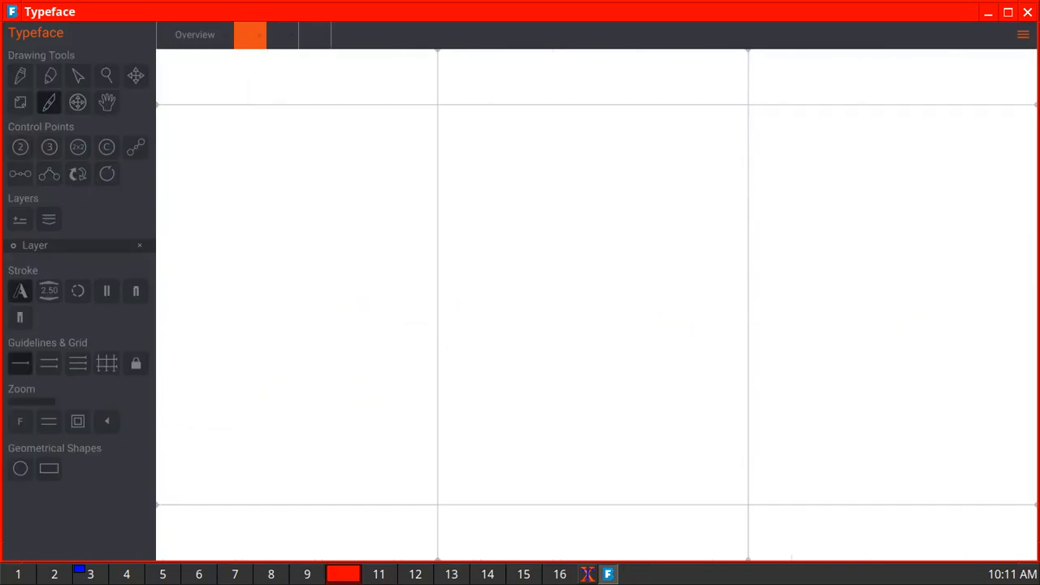
mouse_move(515, 486)
mouse_down()
mouse_move(515, 267)
mouse_move(552, 262)
mouse_move(541, 239)
mouse_move(554, 265)
mouse_move(546, 305)
mouse_up()
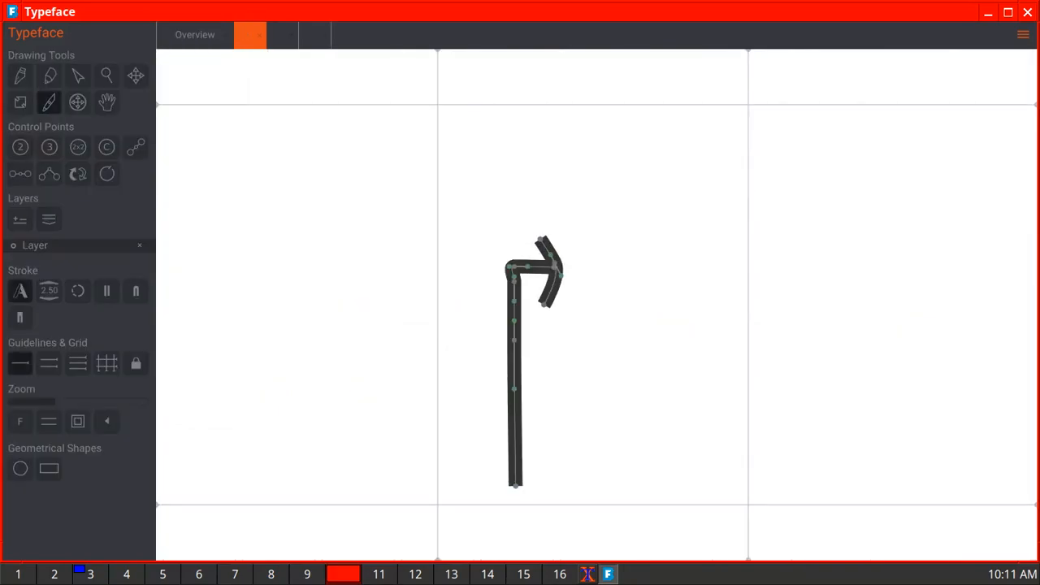
click(195, 35)
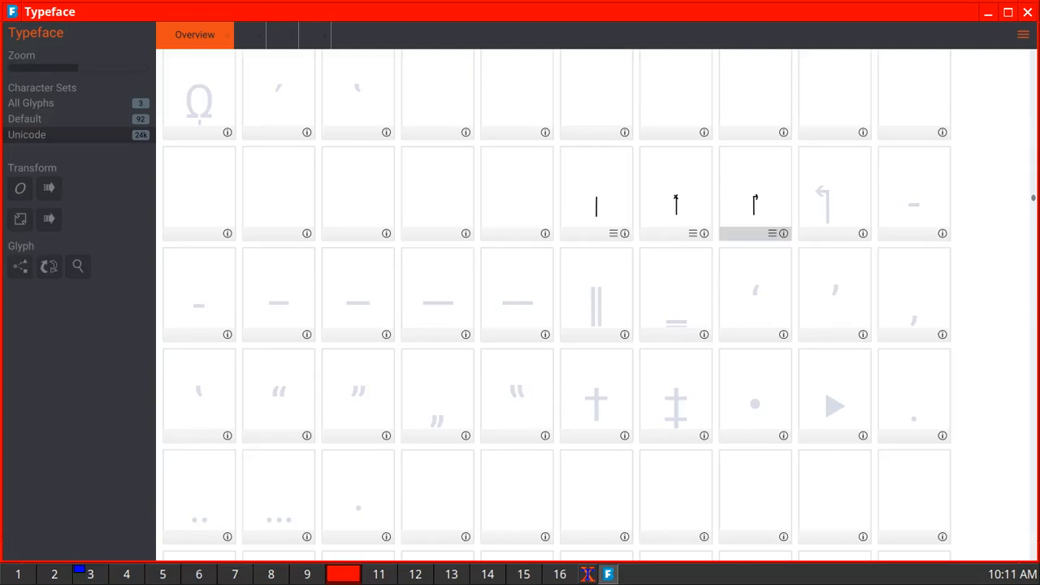
double_click(835, 199)
mouse_move(515, 482)
mouse_down()
mouse_move(522, 270)
mouse_move(446, 268)
mouse_up()
mouse_move(465, 231)
mouse_down()
mouse_move(443, 260)
mouse_move(478, 305)
mouse_up()
click(195, 35)
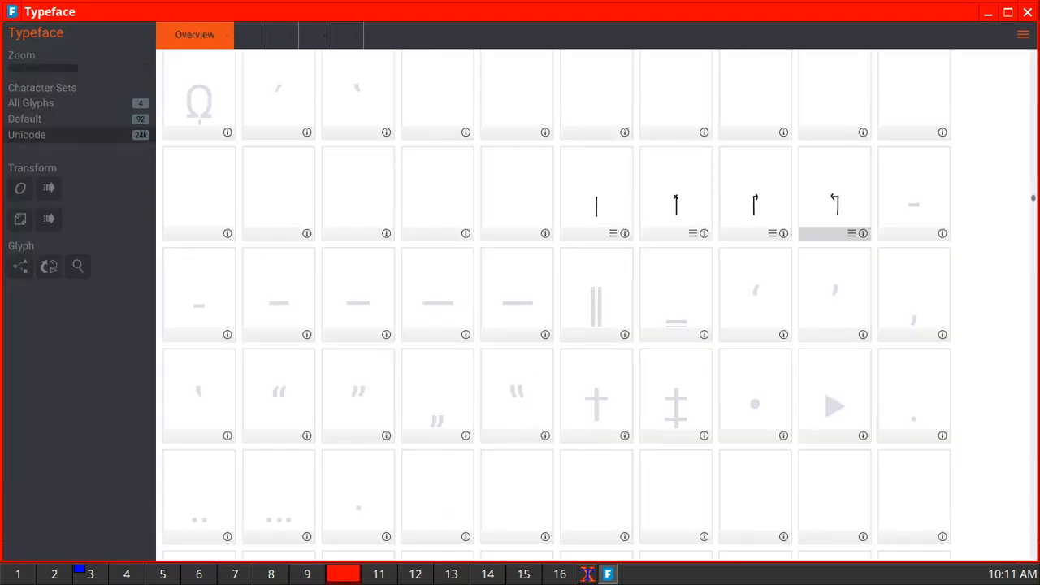
Draw the hyphen and the non-breaking hyphen glyphs, each as one short horizontal stroke below mid-height.
double_click(915, 195)
drag(556, 340, 601, 339)
click(195, 35)
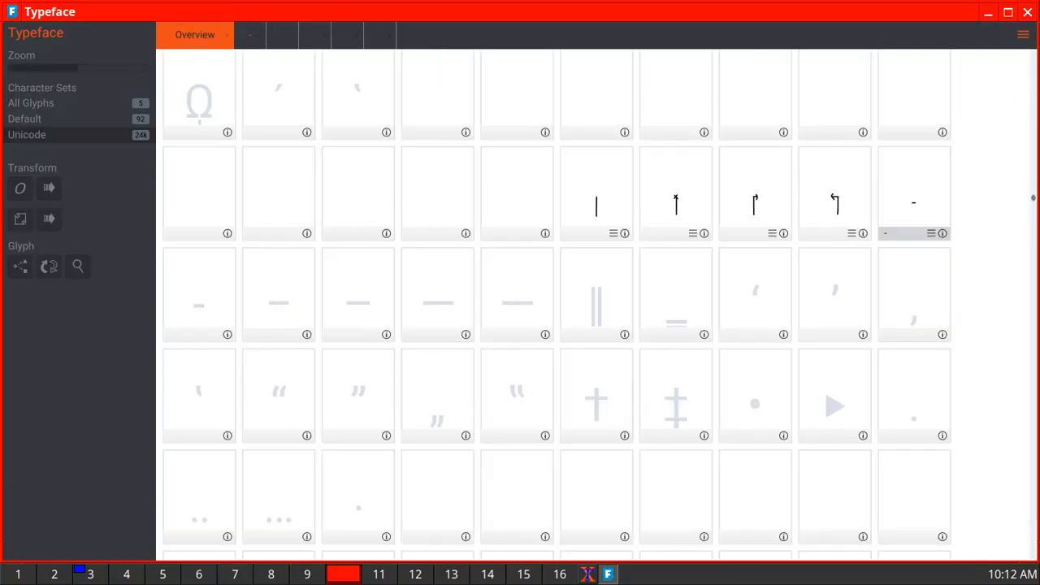
double_click(199, 296)
drag(542, 357, 601, 357)
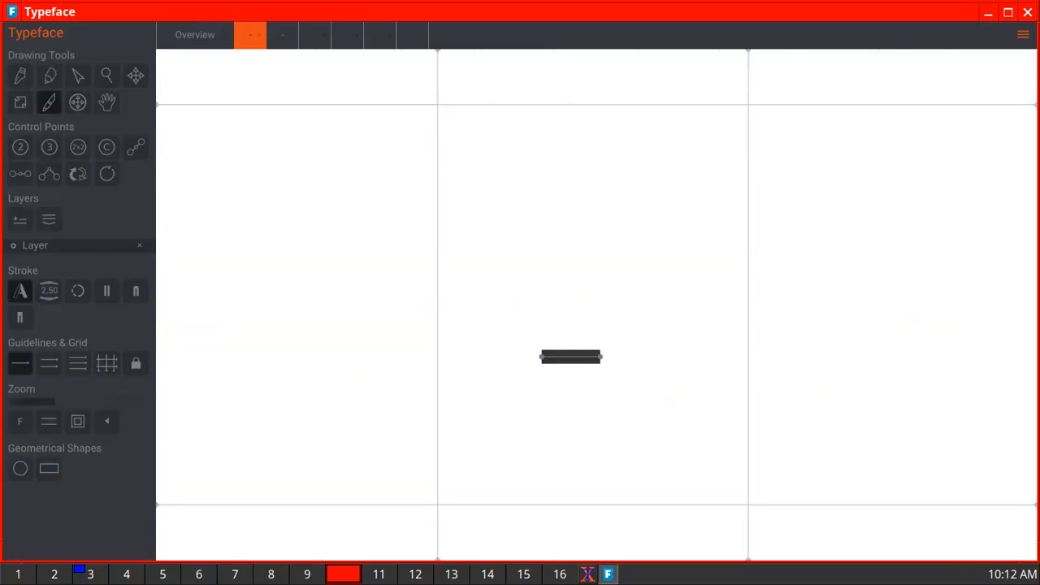
click(195, 35)
Draw the figure dash as a medium horizontal stroke and the en dash as a longer one.
double_click(279, 297)
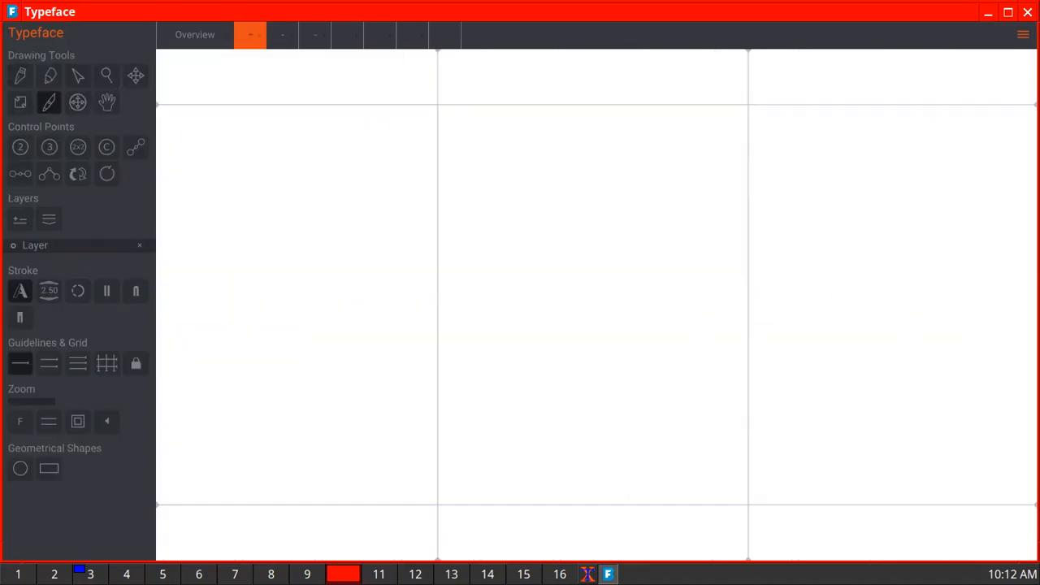
drag(535, 350, 632, 350)
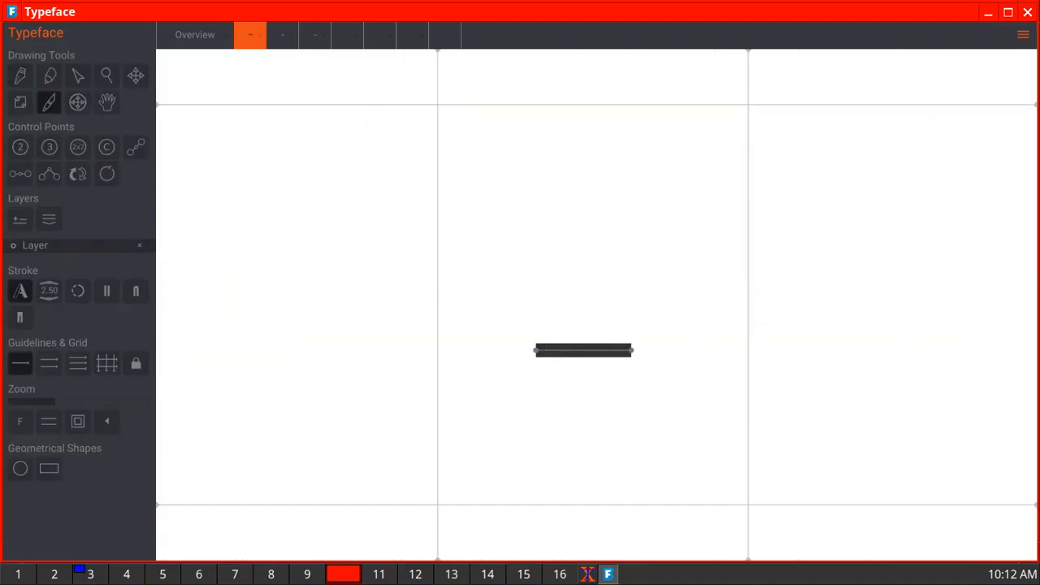
click(195, 35)
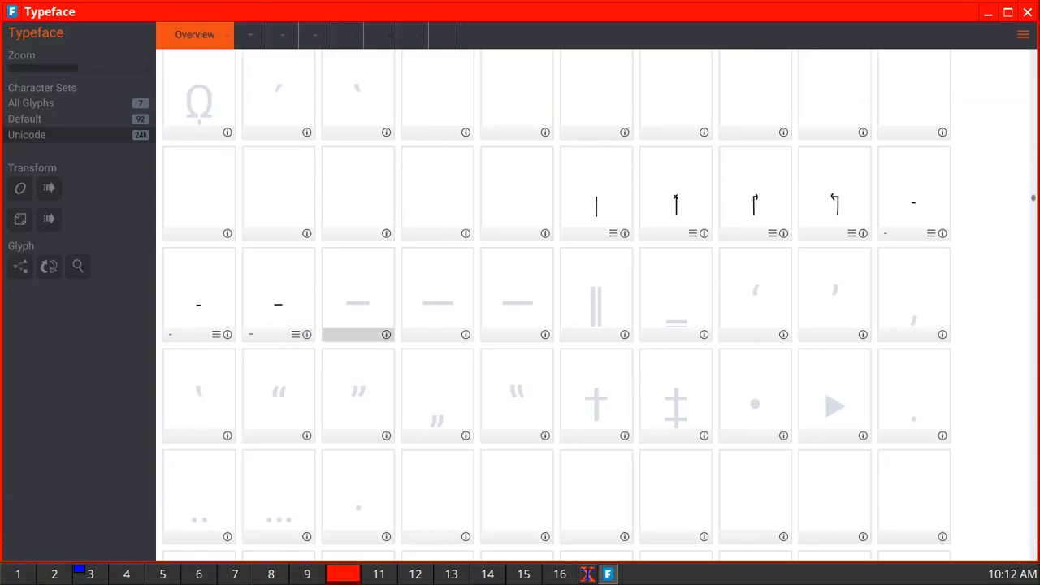
double_click(357, 302)
drag(502, 358, 658, 367)
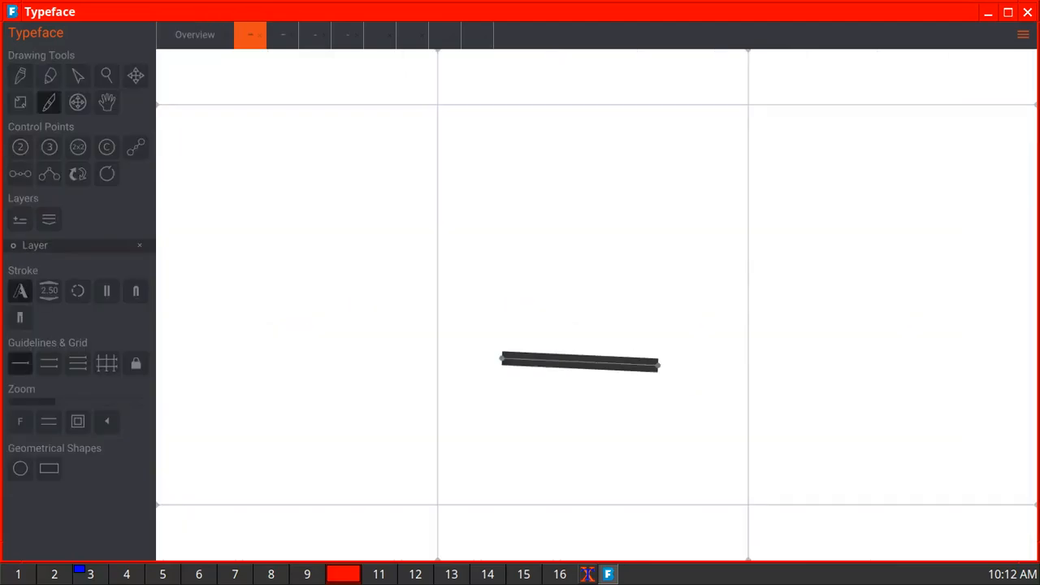
click(195, 35)
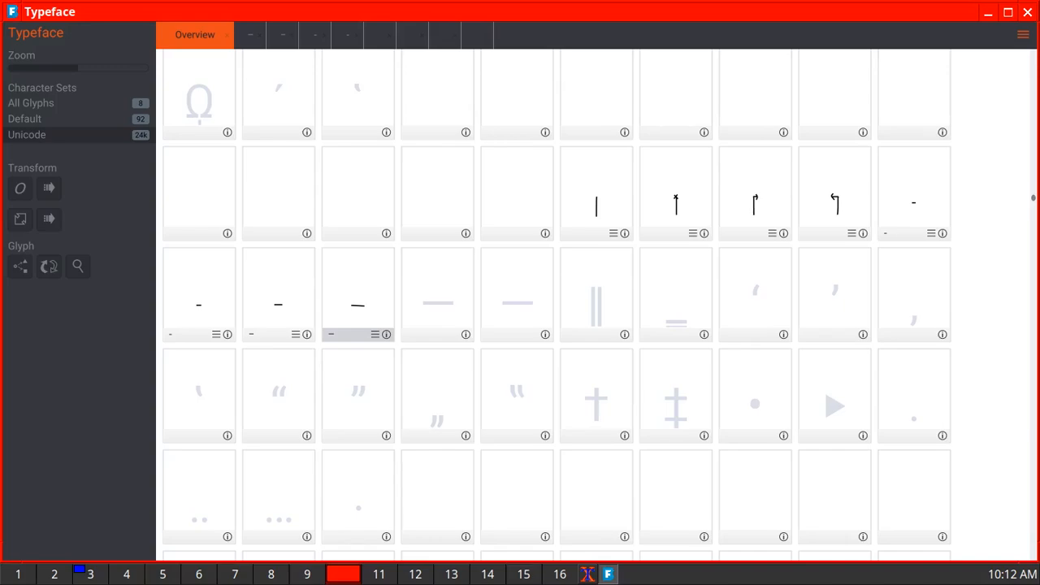
Draw the em dash and horizontal bar glyphs as long horizontal strokes, the bar spanning both vertical guidelines.
double_click(437, 303)
drag(463, 336, 735, 350)
click(195, 35)
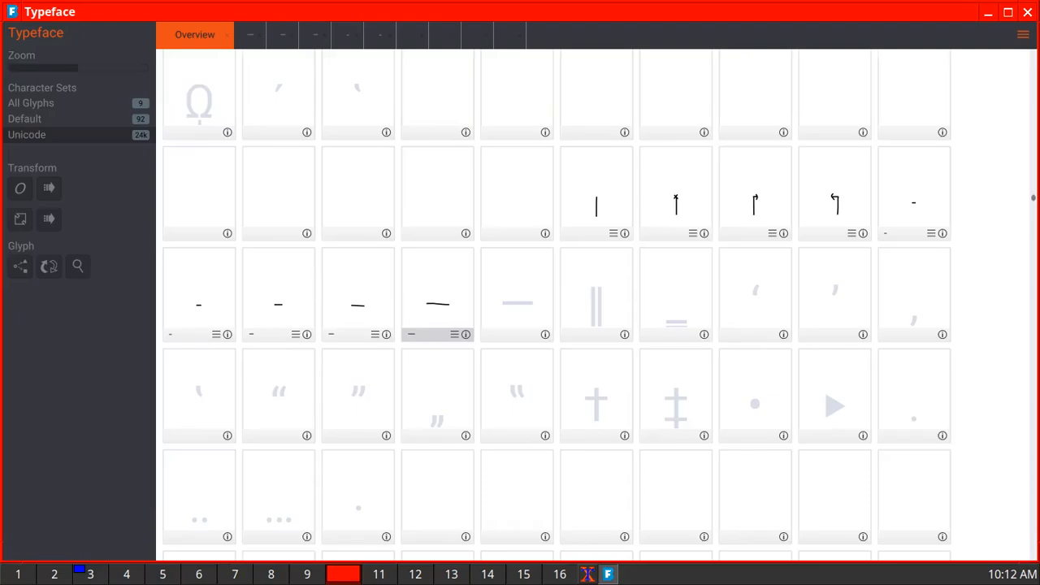
double_click(518, 302)
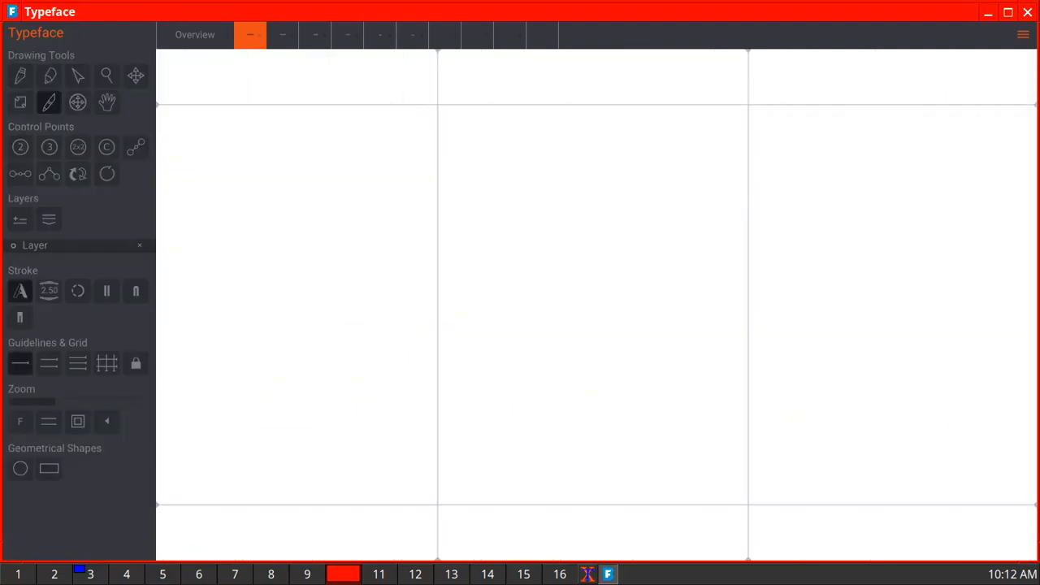
drag(436, 326, 747, 319)
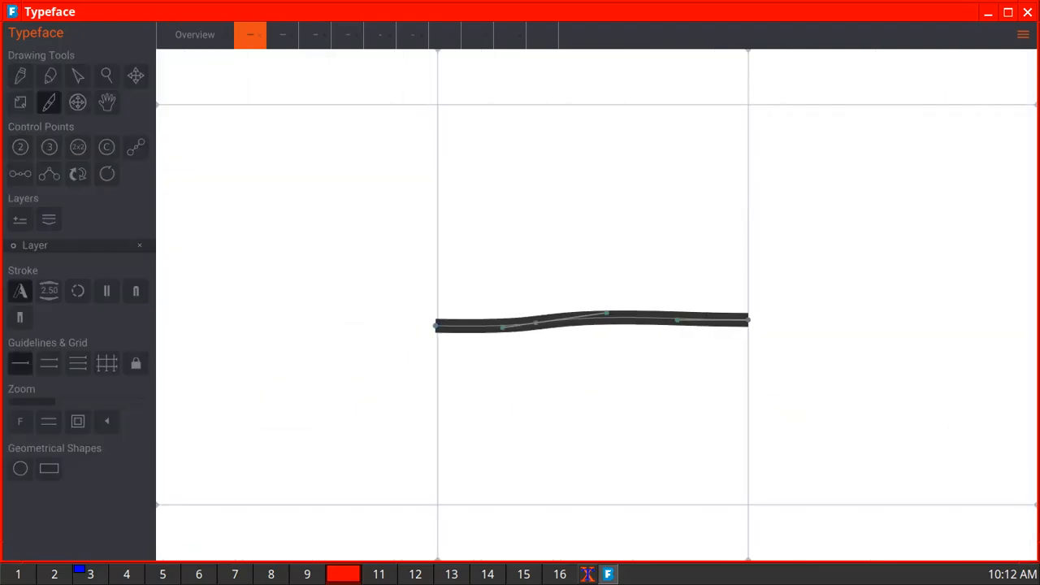
click(195, 35)
Draw the double vertical line glyph as two side-by-side vertical strokes ending near the baseline.
double_click(597, 305)
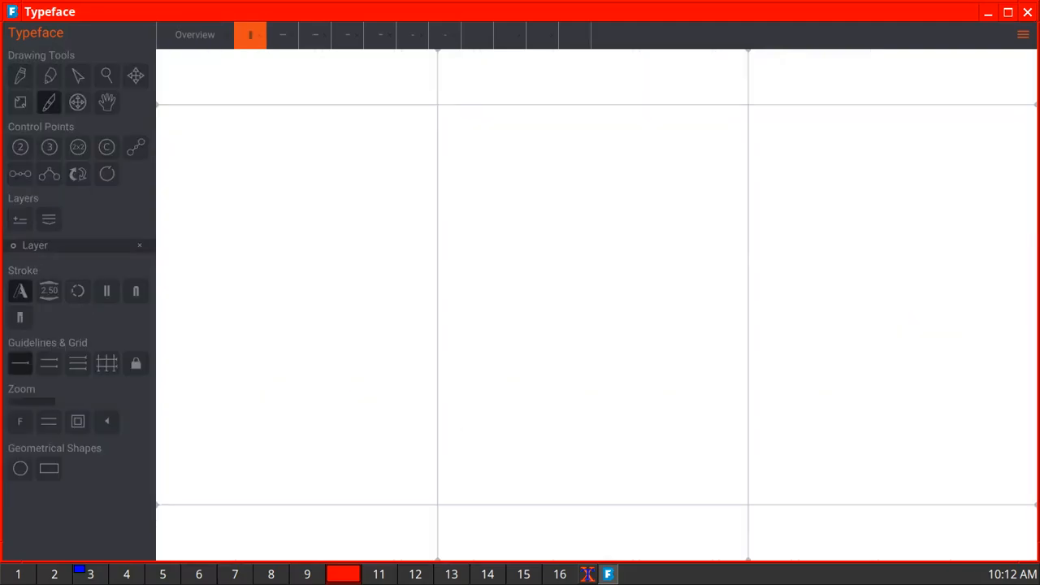
drag(550, 275, 537, 509)
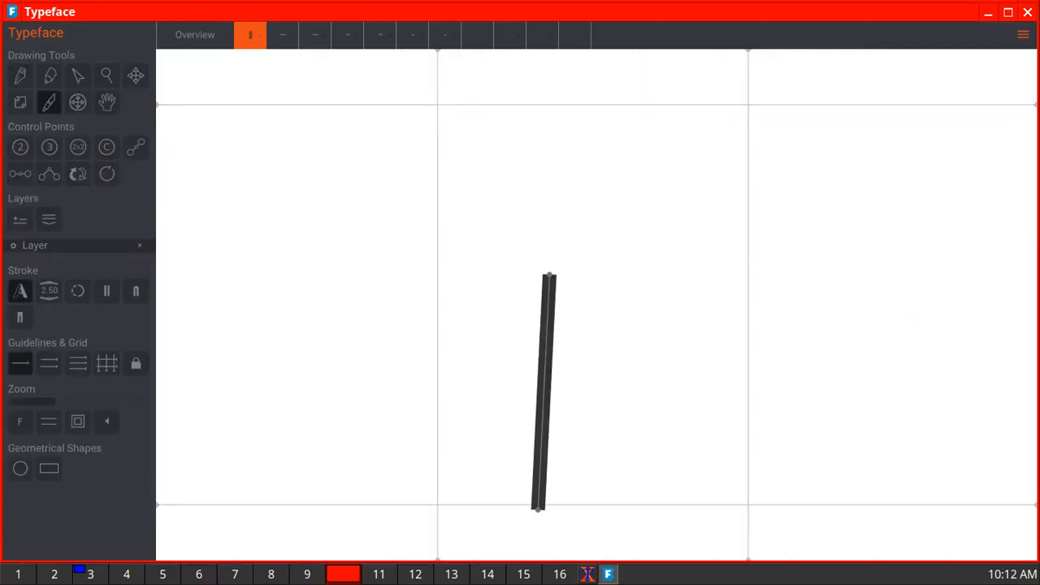
drag(603, 281, 603, 503)
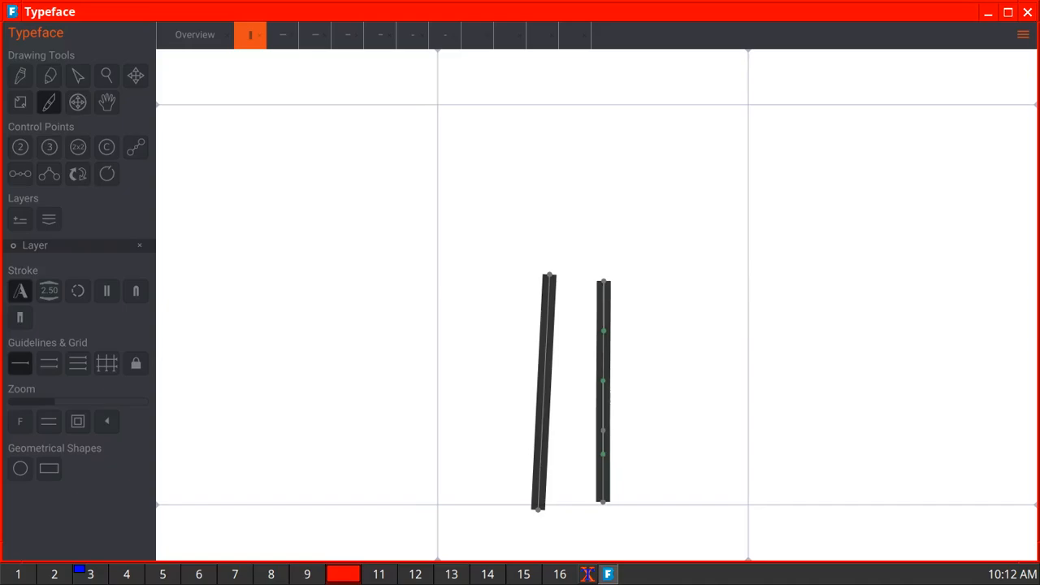
click(195, 35)
Draw the double low line glyph as two stacked horizontal strokes just above the baseline.
double_click(676, 301)
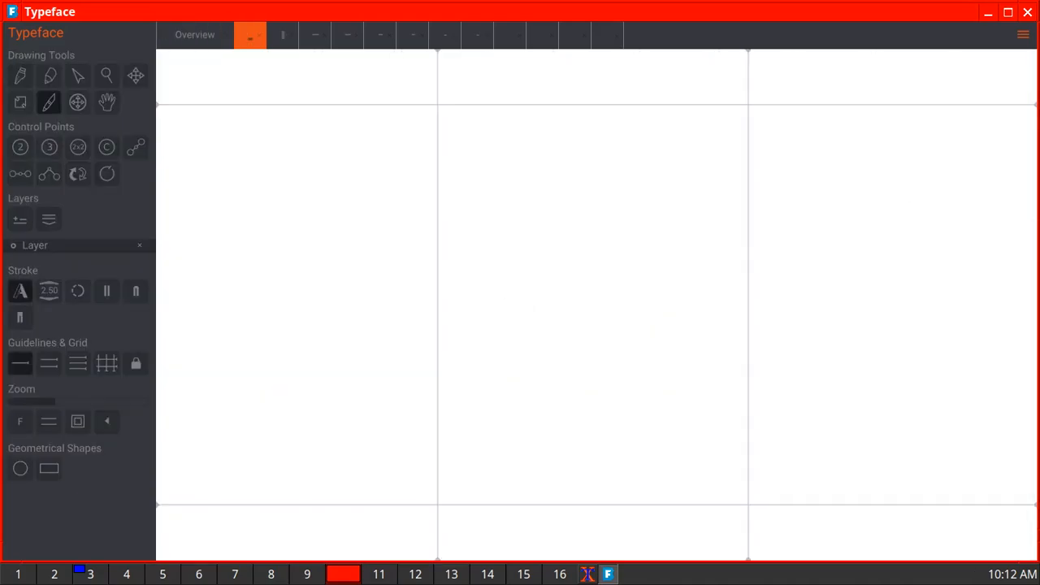
drag(506, 451, 685, 456)
drag(501, 498, 686, 490)
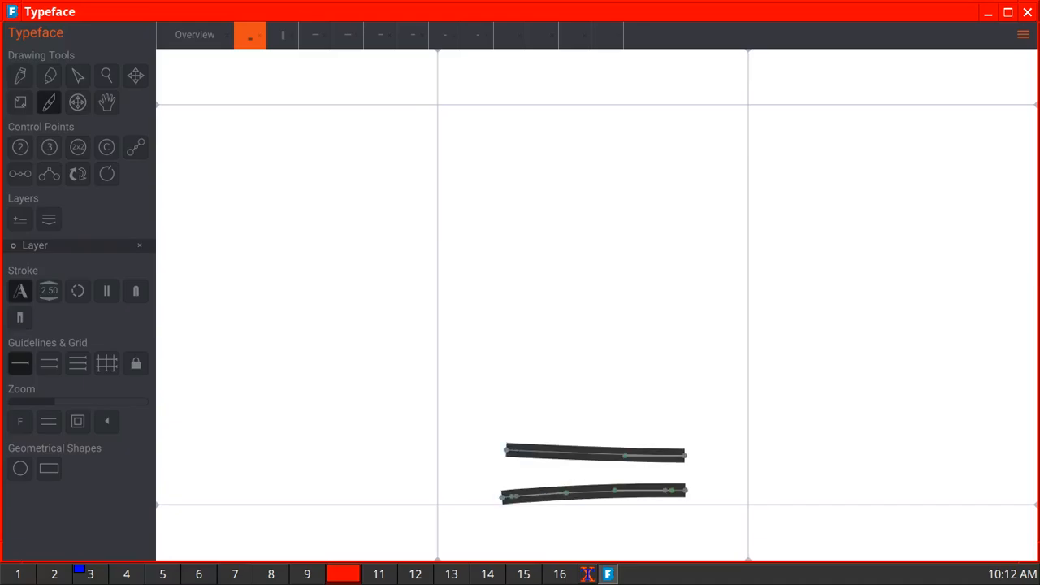
click(195, 35)
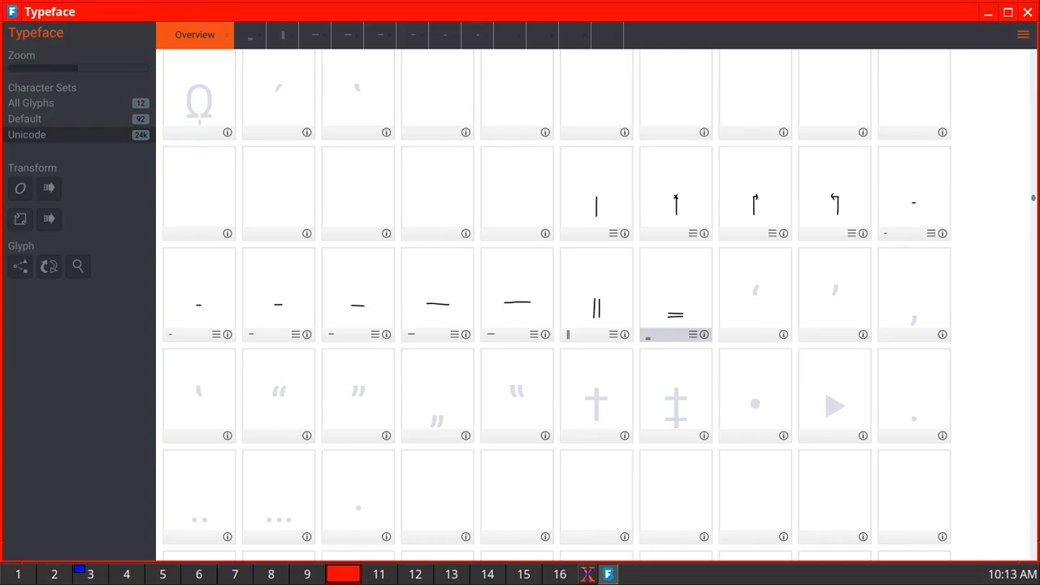
Draw the left single quotation mark as a short high curve with a hooked lower end.
click(756, 295)
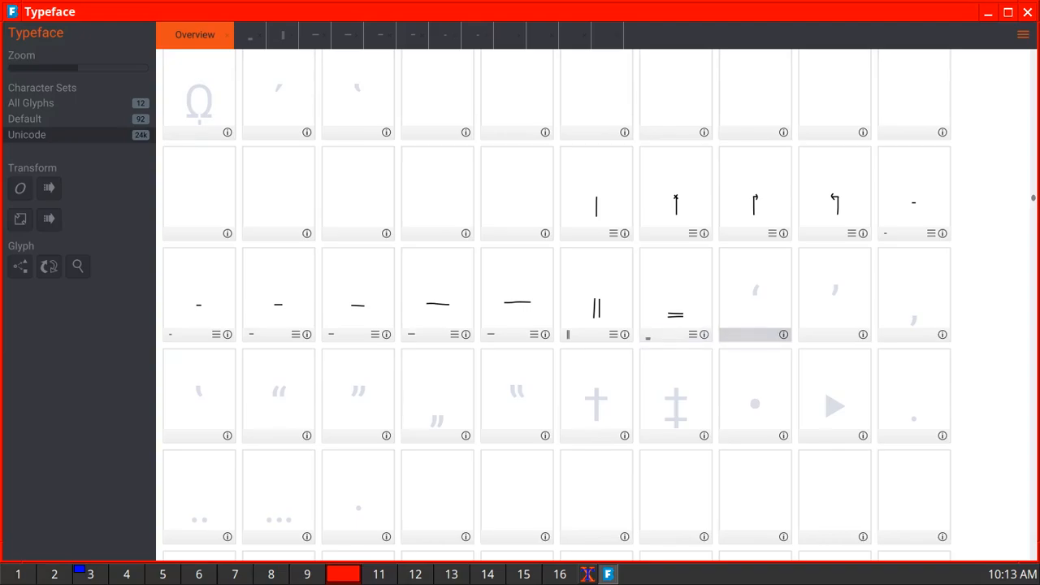
key(Return)
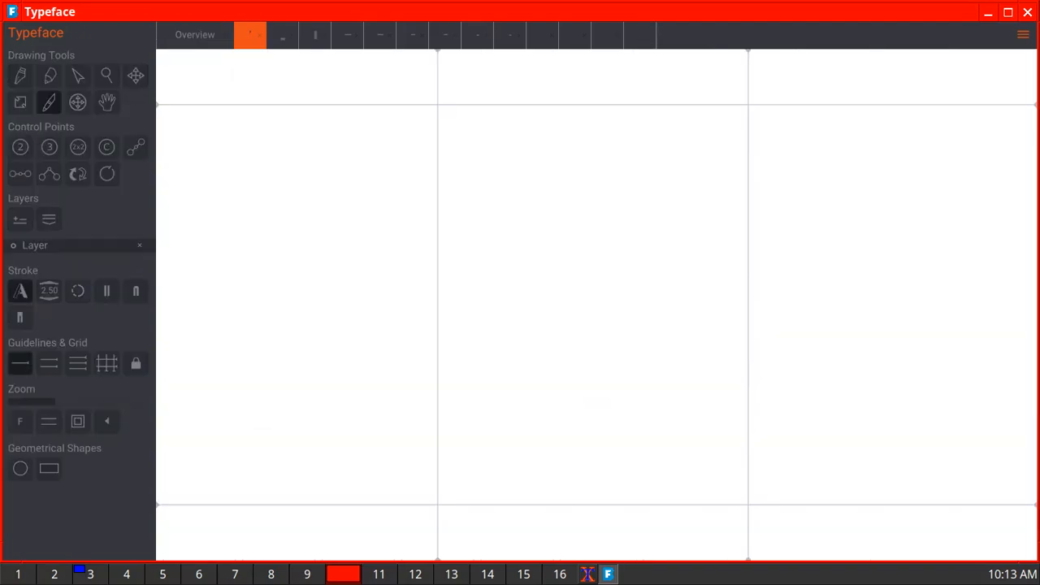
mouse_move(571, 164)
mouse_down()
mouse_move(561, 213)
mouse_move(588, 231)
mouse_up()
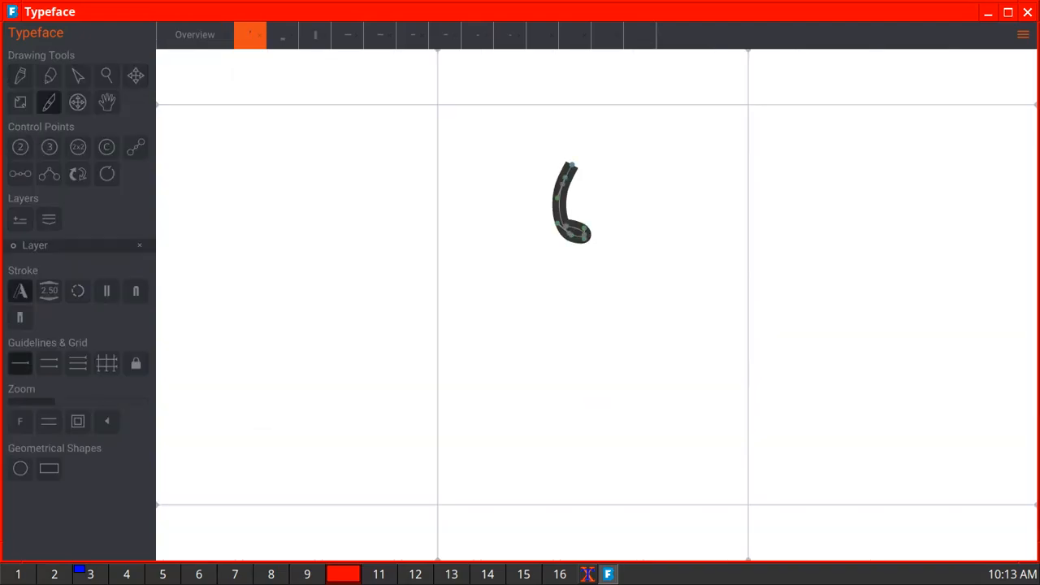
click(195, 35)
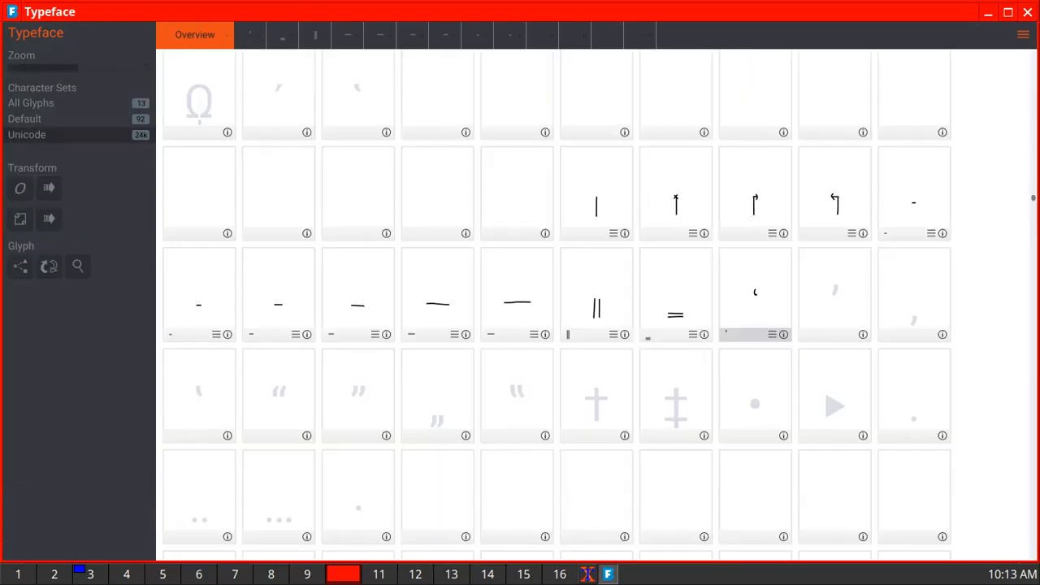
Draw the right single quotation mark as a high comma shape and the low-9 quotation mark as a comma shape nearer the baseline.
double_click(835, 293)
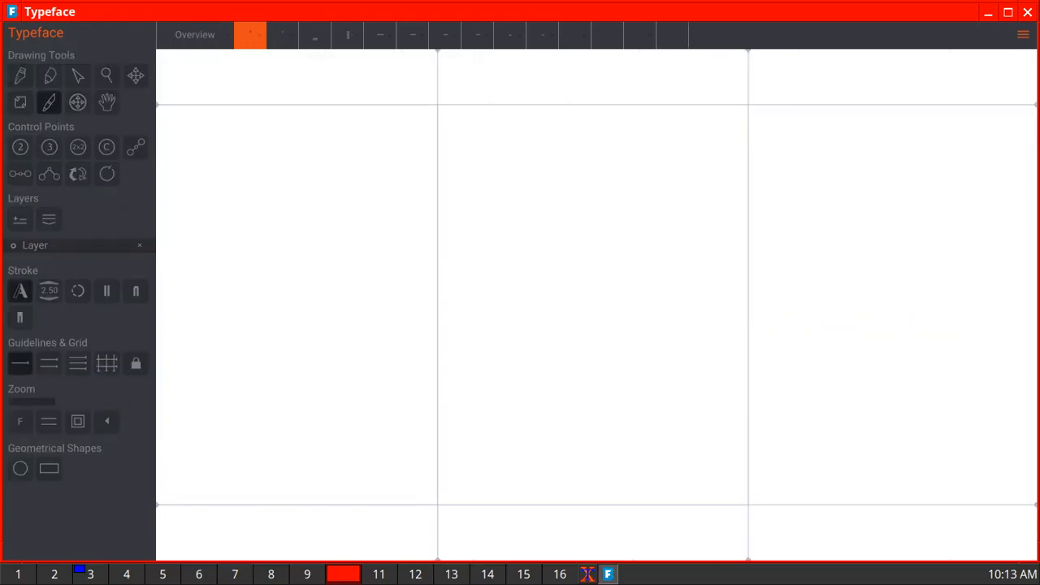
mouse_move(603, 211)
mouse_down()
mouse_move(592, 208)
mouse_move(609, 197)
mouse_move(584, 256)
mouse_up()
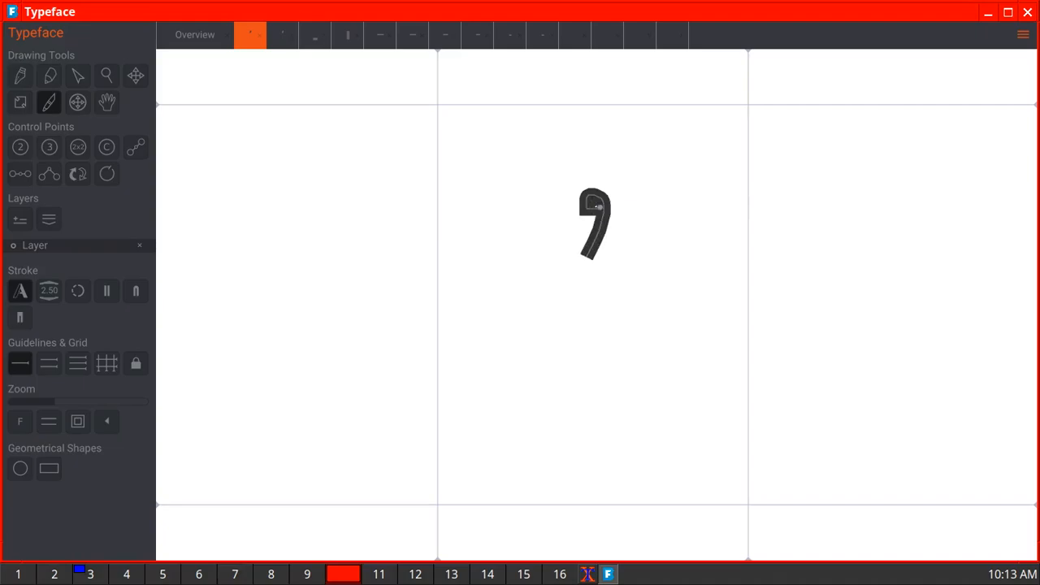
click(195, 35)
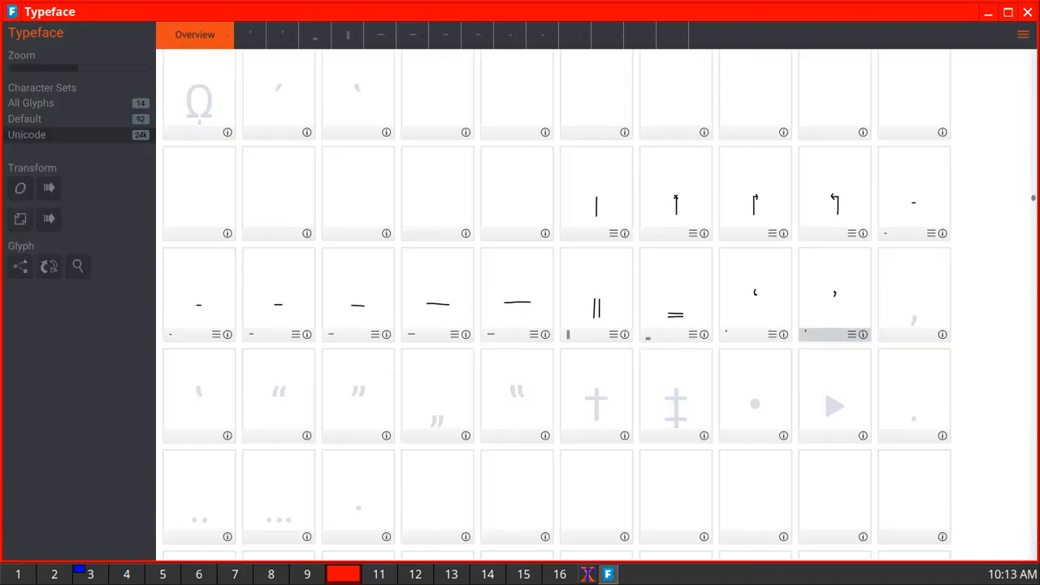
double_click(915, 295)
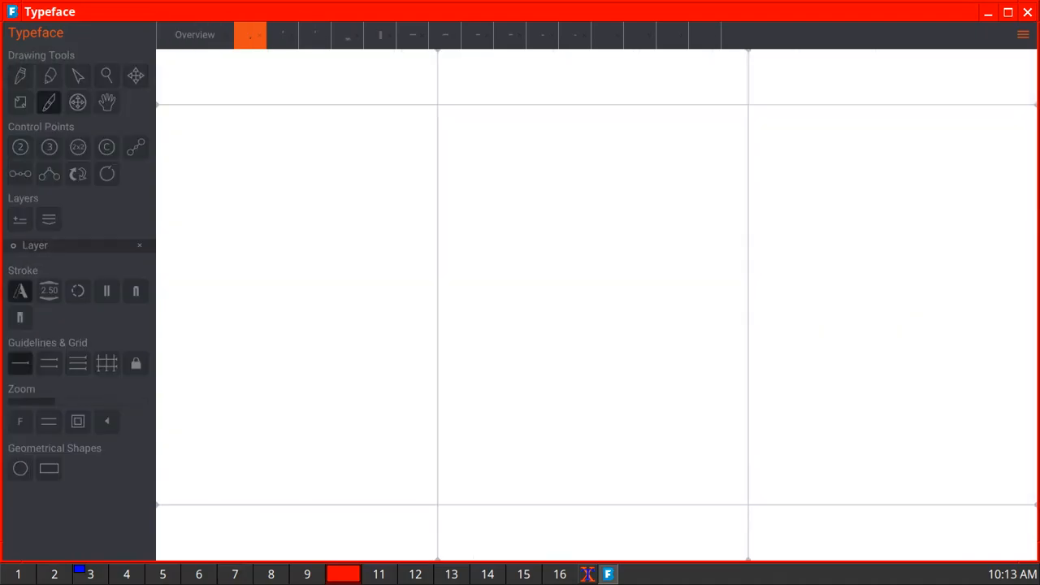
mouse_move(590, 378)
mouse_down()
mouse_move(581, 367)
mouse_move(577, 430)
mouse_up()
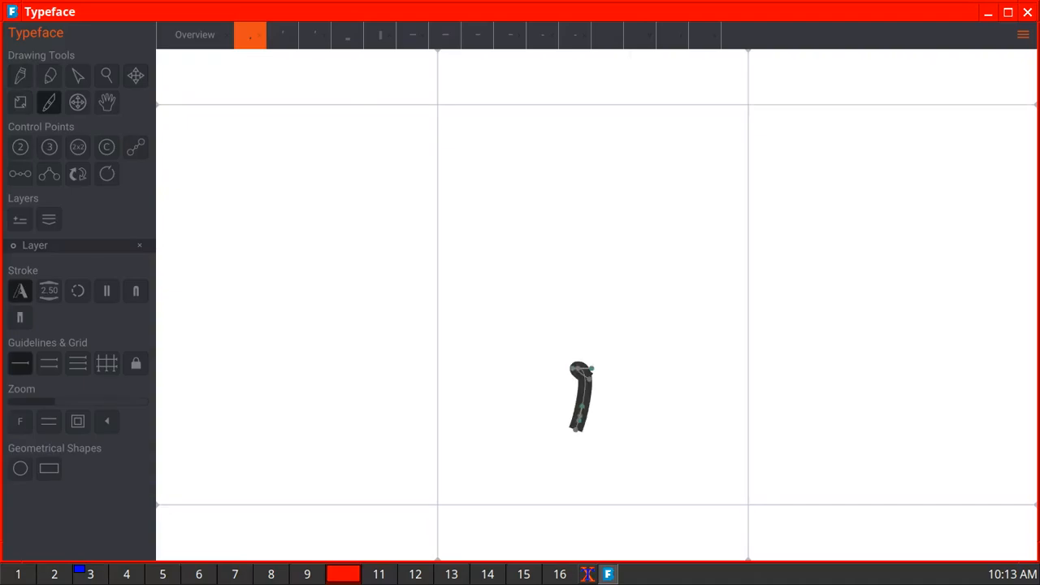
click(195, 35)
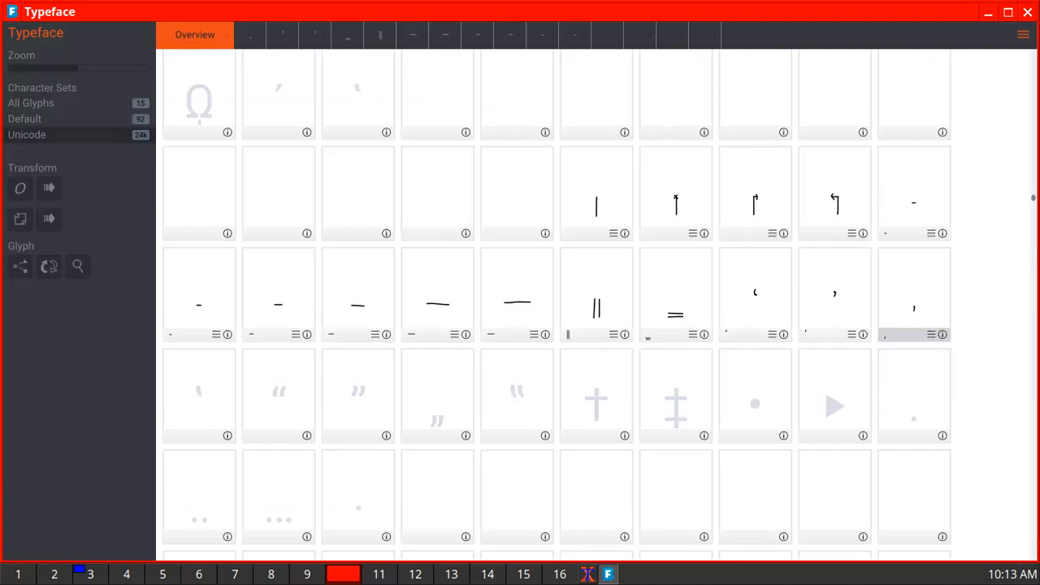
Draw the single high-reversed-9 quotation mark as a short high curve bending down to the right.
double_click(199, 395)
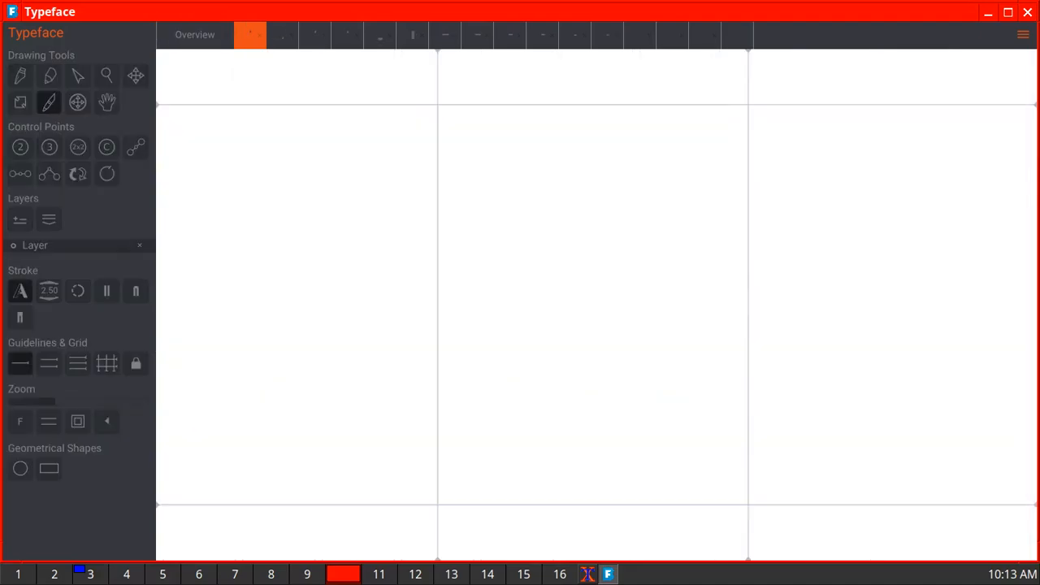
mouse_move(569, 226)
mouse_down()
mouse_move(556, 213)
mouse_move(590, 262)
mouse_up()
key(ctrl+z)
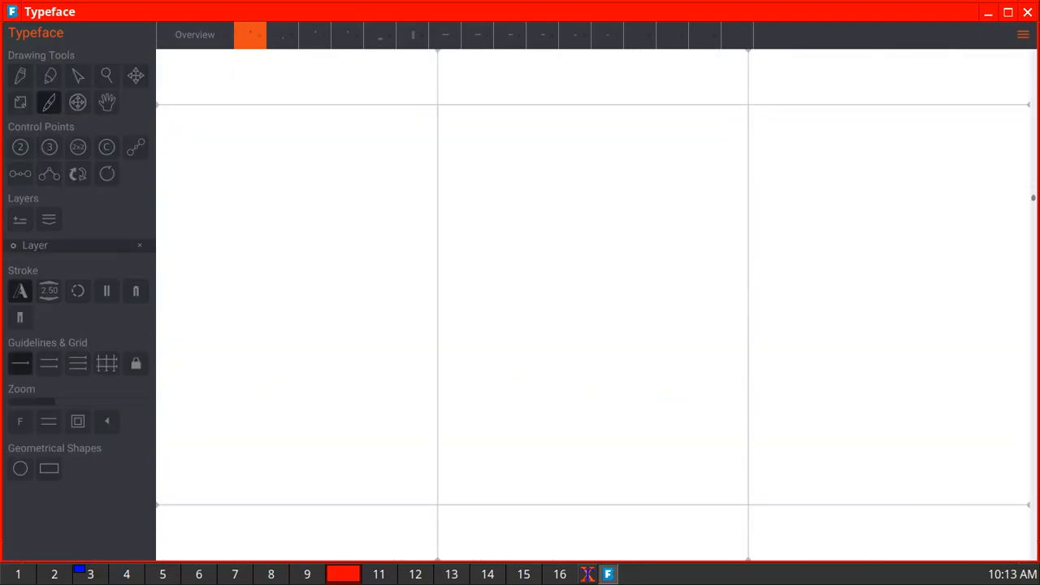
mouse_move(564, 214)
mouse_down()
mouse_move(571, 197)
mouse_move(558, 219)
mouse_move(585, 266)
mouse_up()
click(195, 35)
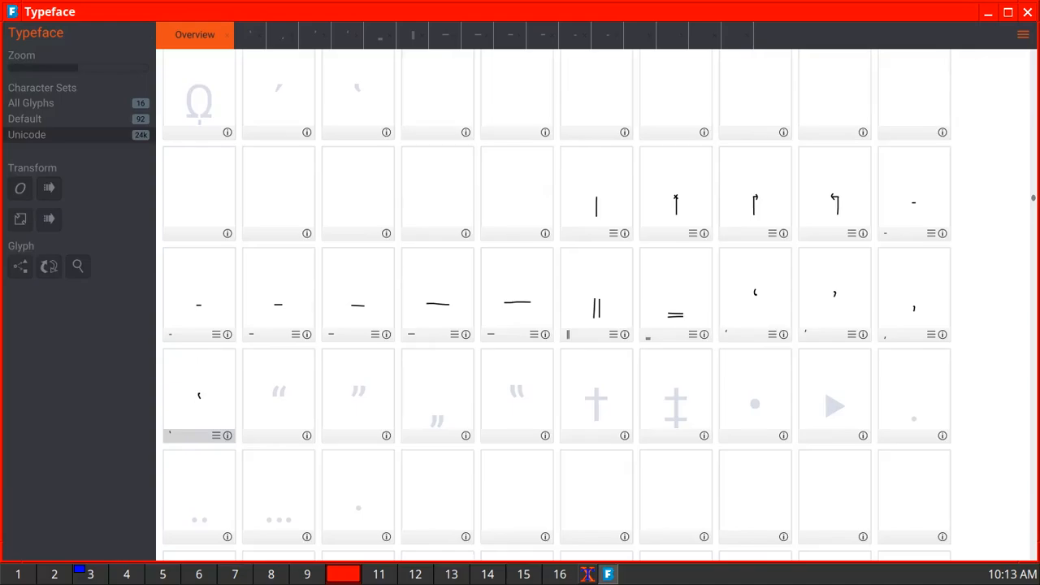
Draw the left double quotation mark as two short, high, curved strokes slanting down to the left.
double_click(278, 395)
mouse_move(568, 187)
mouse_down()
mouse_move(547, 215)
mouse_move(569, 226)
mouse_up()
mouse_move(590, 192)
mouse_down()
mouse_move(574, 224)
mouse_move(582, 220)
mouse_up()
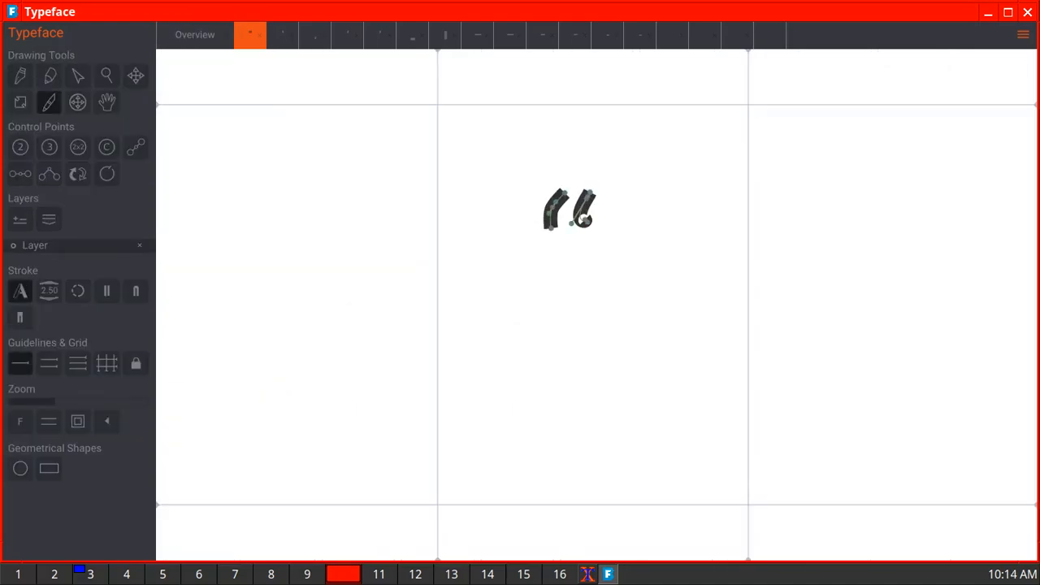
click(195, 35)
Draw the right double quotation mark as two short, high, nearly vertical strokes, the left one with a looped head.
double_click(358, 394)
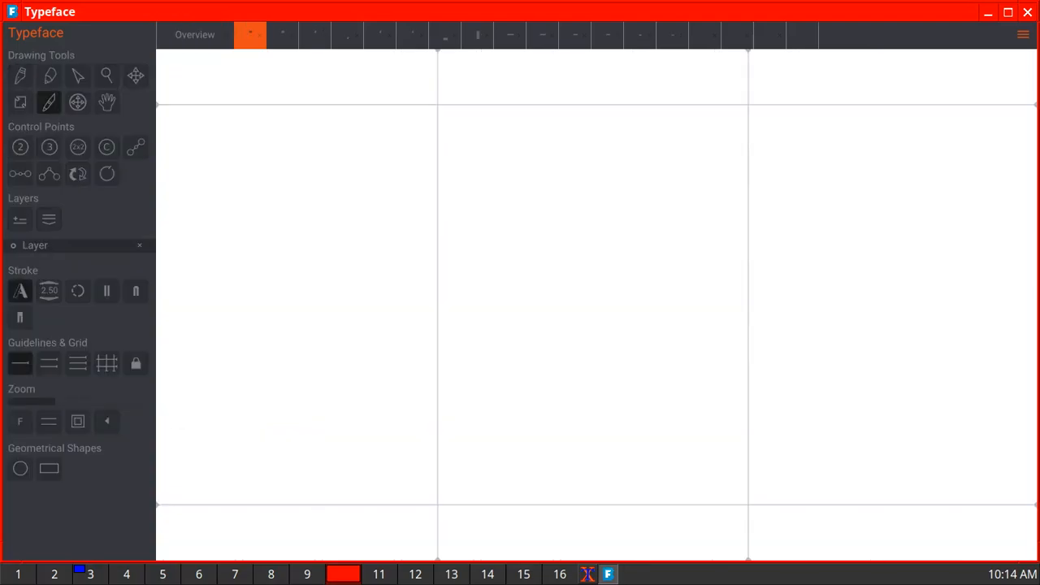
drag(561, 191, 558, 231)
drag(604, 173, 603, 227)
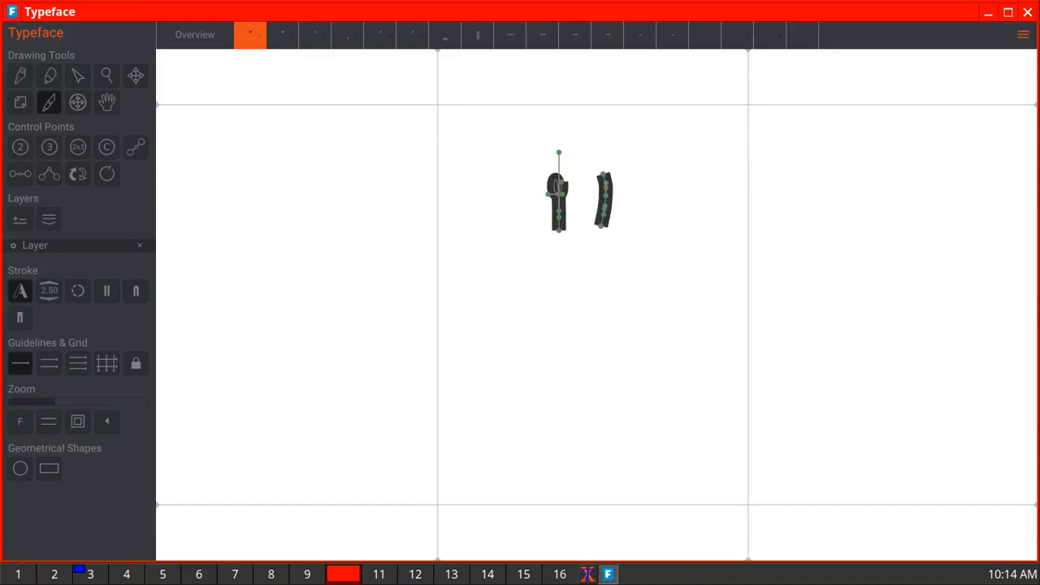
click(195, 35)
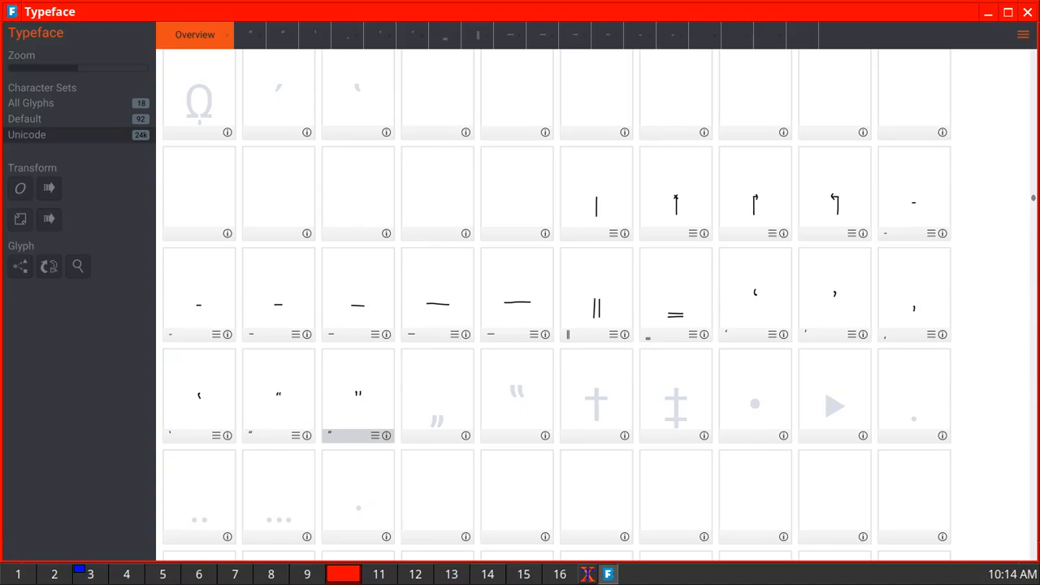
Draw the double low-9 quotation mark as two side-by-side comma shapes with looped heads a little above the baseline.
double_click(438, 398)
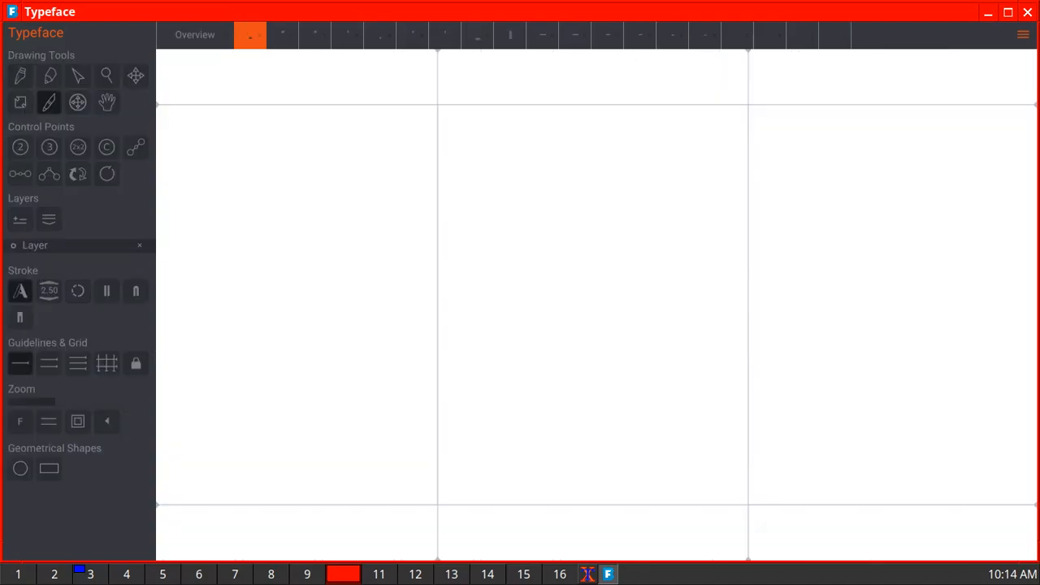
mouse_move(550, 390)
mouse_down()
mouse_move(562, 382)
mouse_move(551, 392)
mouse_move(560, 407)
mouse_move(550, 449)
mouse_up()
mouse_move(624, 378)
mouse_down()
mouse_move(636, 403)
mouse_move(621, 372)
mouse_move(632, 416)
mouse_move(623, 446)
mouse_up()
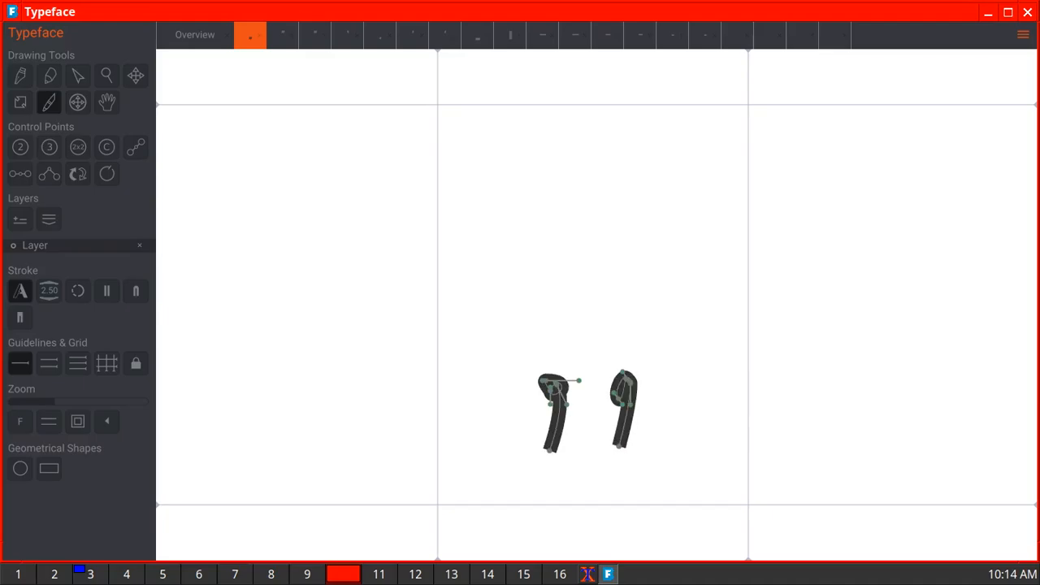
click(196, 35)
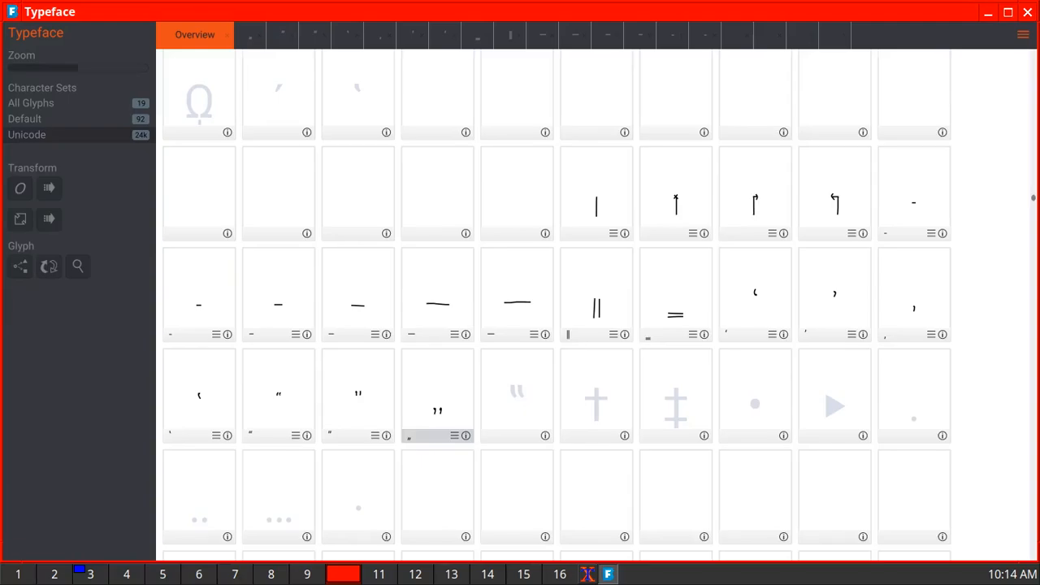
Draw the double high-reversed-9 quotation mark as two high strokes with hooked tops and tails slanting down to the right.
double_click(517, 394)
mouse_move(548, 196)
mouse_down()
mouse_move(556, 186)
mouse_move(537, 213)
mouse_move(561, 243)
mouse_up()
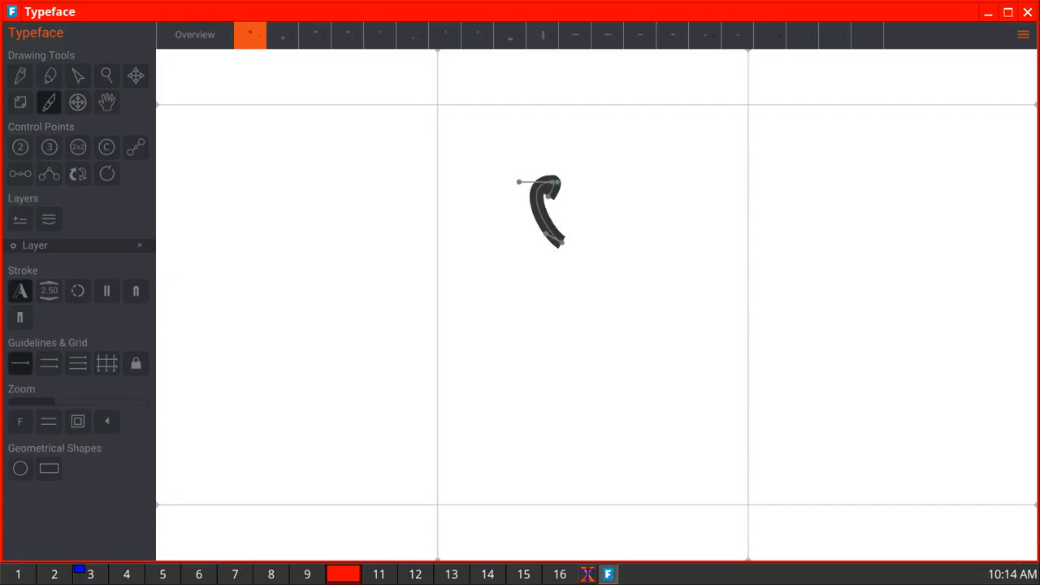
mouse_move(596, 199)
mouse_down()
mouse_move(585, 175)
mouse_move(587, 209)
mouse_move(610, 235)
mouse_up()
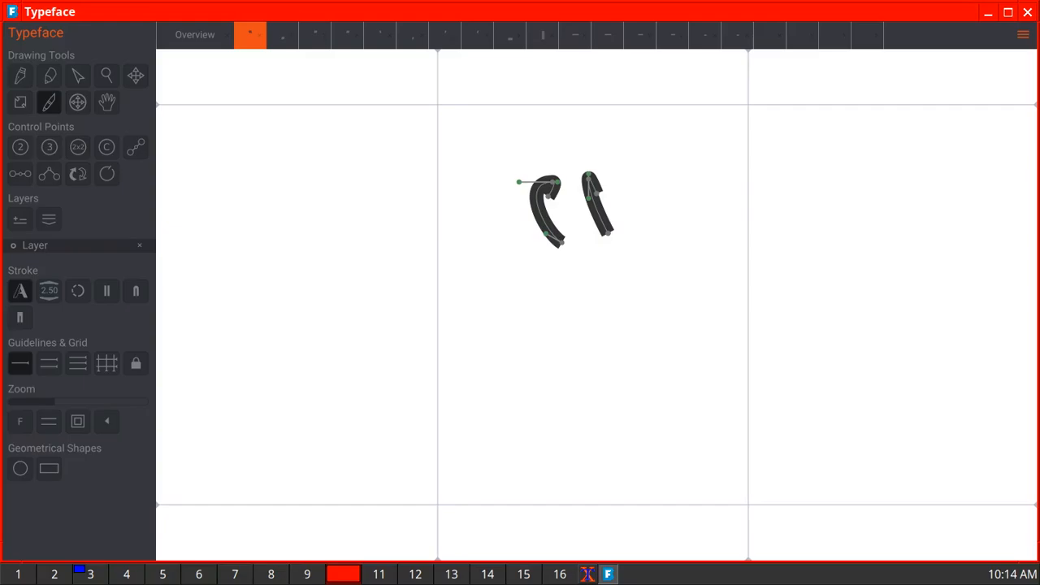
click(195, 35)
Draw the dagger glyph as a long vertical stroke crossed by one horizontal stroke in its upper part.
double_click(596, 398)
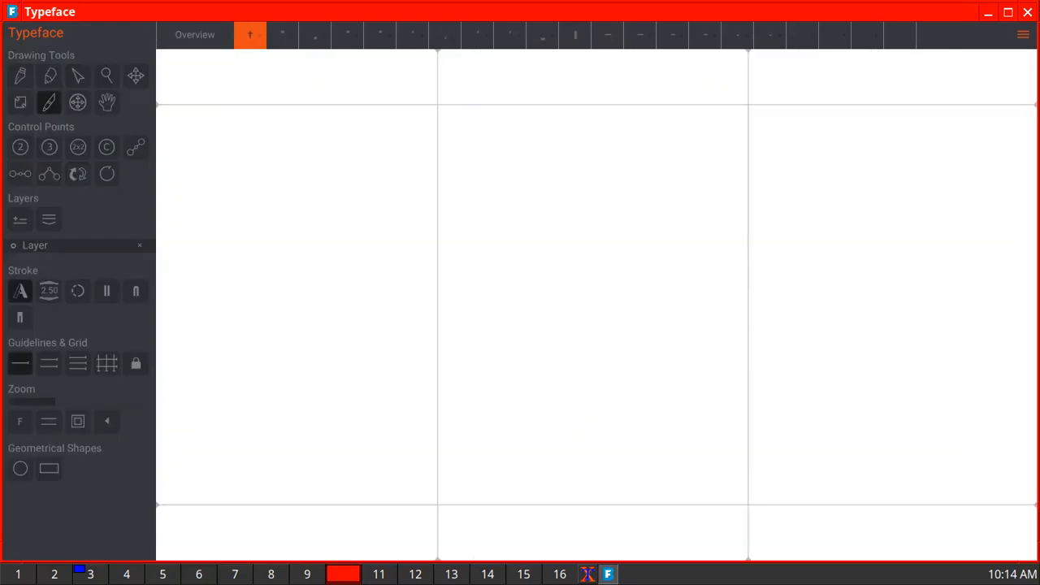
drag(579, 185, 568, 460)
drag(489, 257, 644, 261)
click(195, 35)
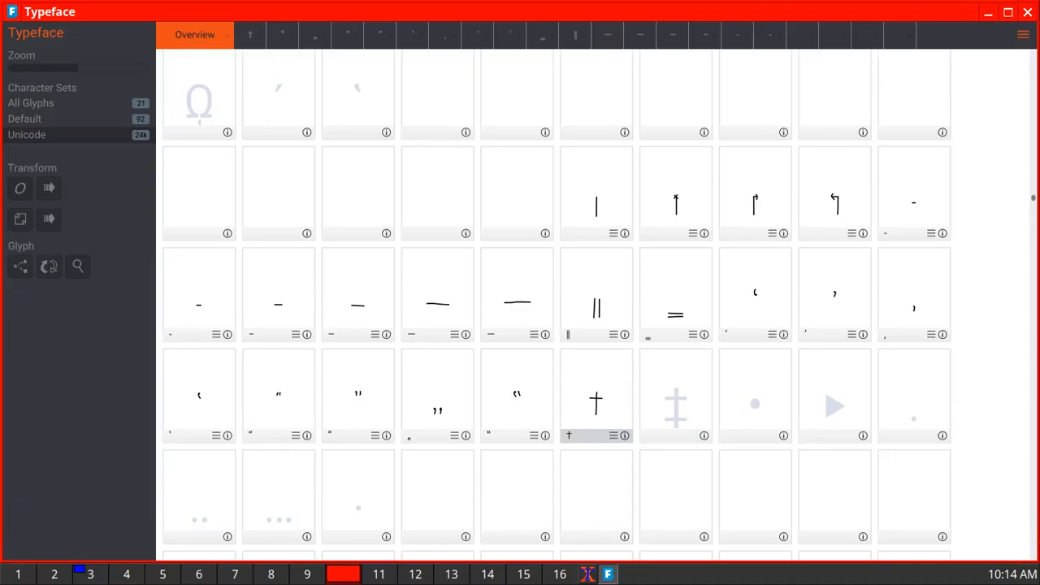
Draw the double dagger glyph as a long vertical stroke crossed by two horizontal strokes, one high and one low.
click(663, 399)
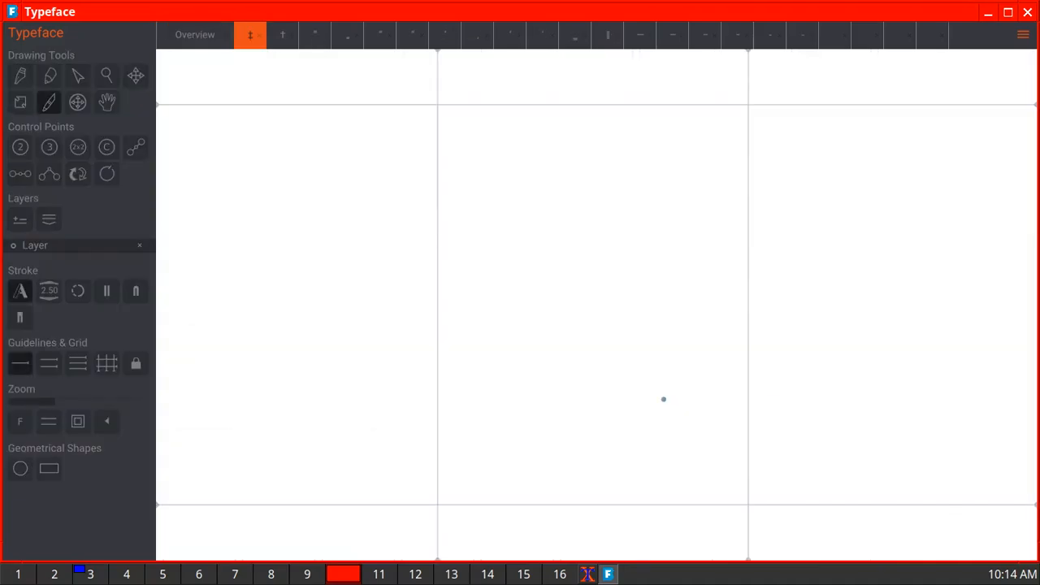
drag(574, 225, 575, 465)
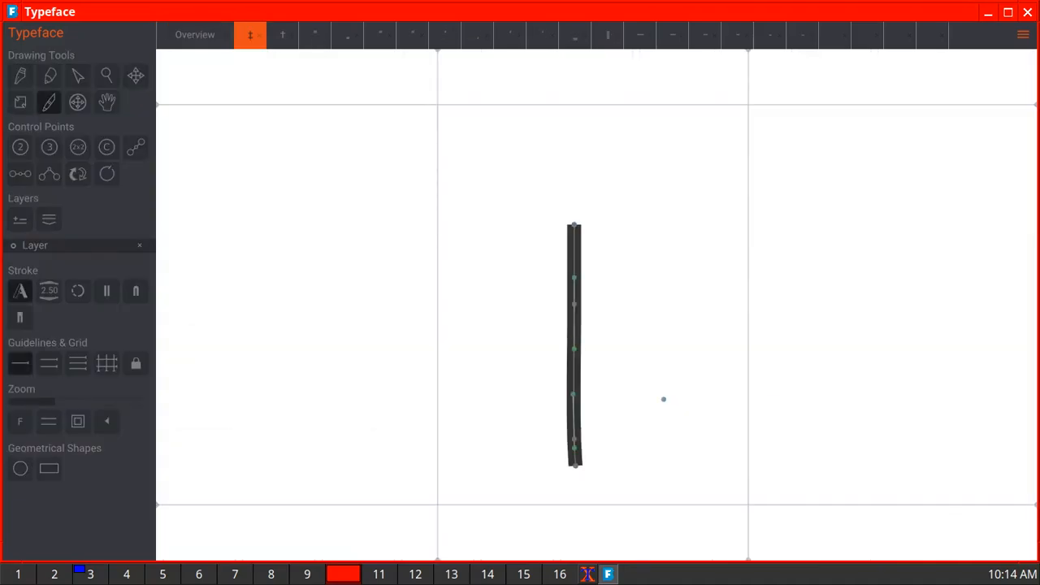
drag(495, 284, 628, 286)
drag(521, 394, 646, 396)
click(195, 35)
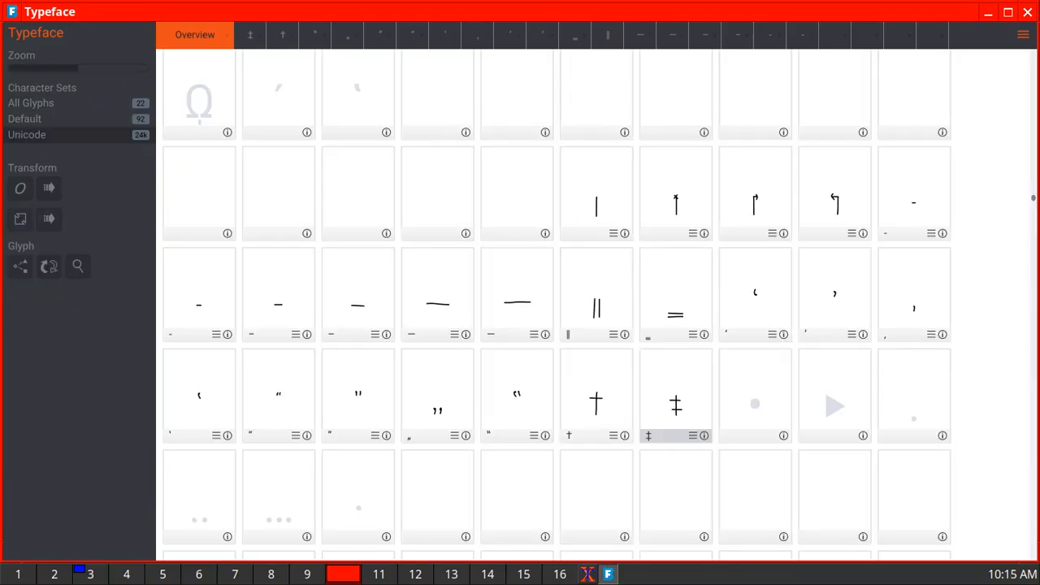
Draw the bullet glyph as a small, scribbled-in solid oval at mid-height in the middle of the glyph.
double_click(755, 403)
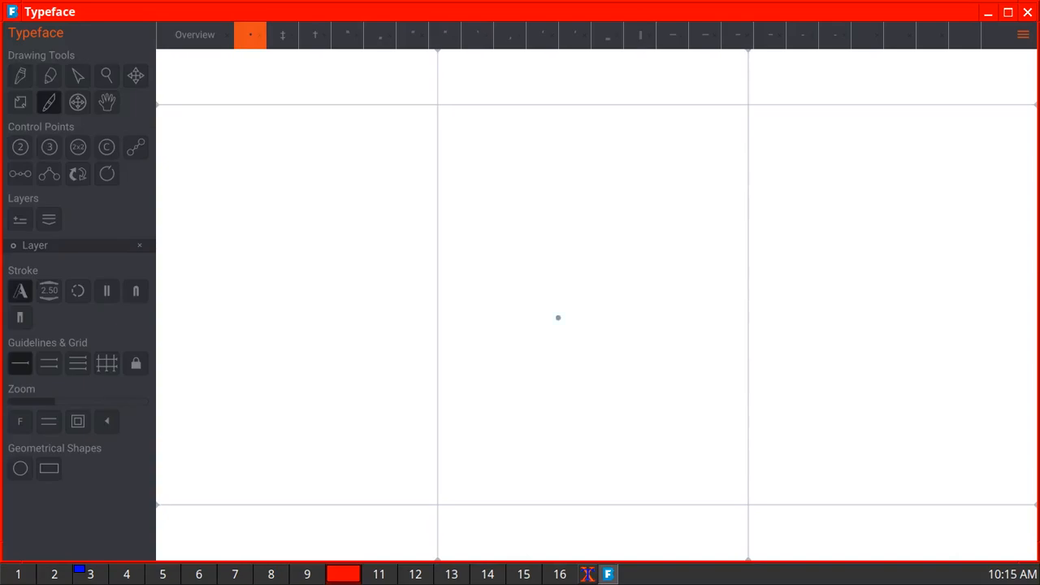
mouse_move(558, 318)
mouse_down()
mouse_move(583, 265)
mouse_move(602, 316)
mouse_move(558, 321)
mouse_move(580, 295)
mouse_move(584, 304)
mouse_move(568, 314)
mouse_move(600, 286)
mouse_up()
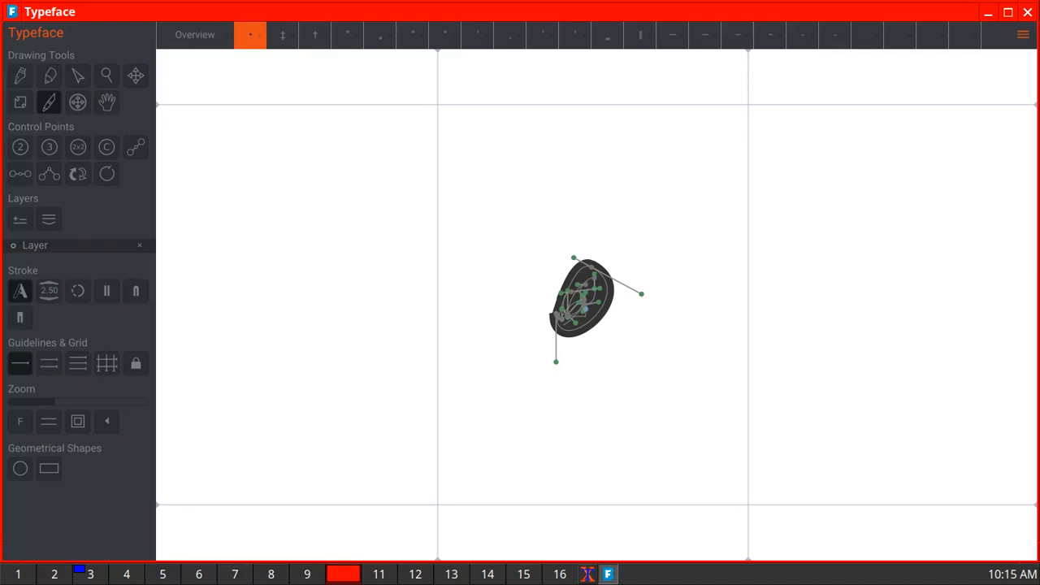
click(195, 35)
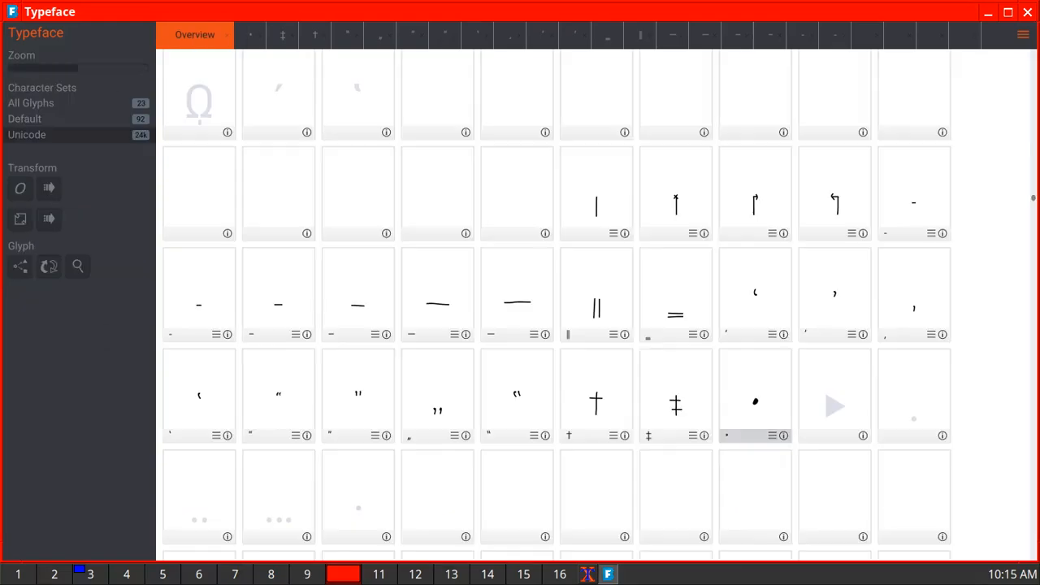
Draw the triangular bullet as a right-pointing triangle outline and fill its interior with overlapping freehand strokes.
double_click(834, 398)
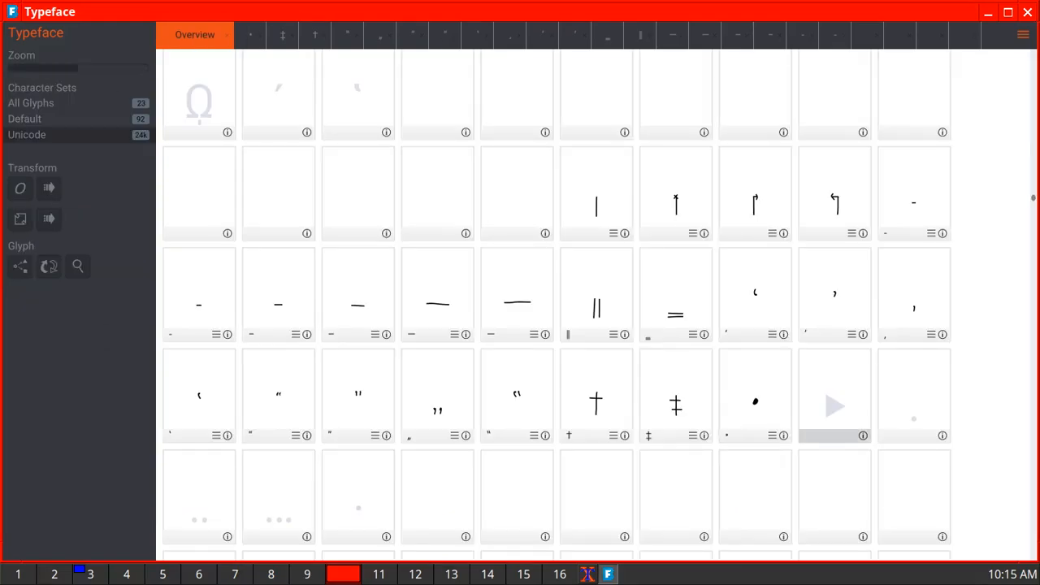
mouse_move(544, 398)
mouse_down()
mouse_move(545, 270)
mouse_move(652, 331)
mouse_move(576, 361)
mouse_move(545, 397)
mouse_up()
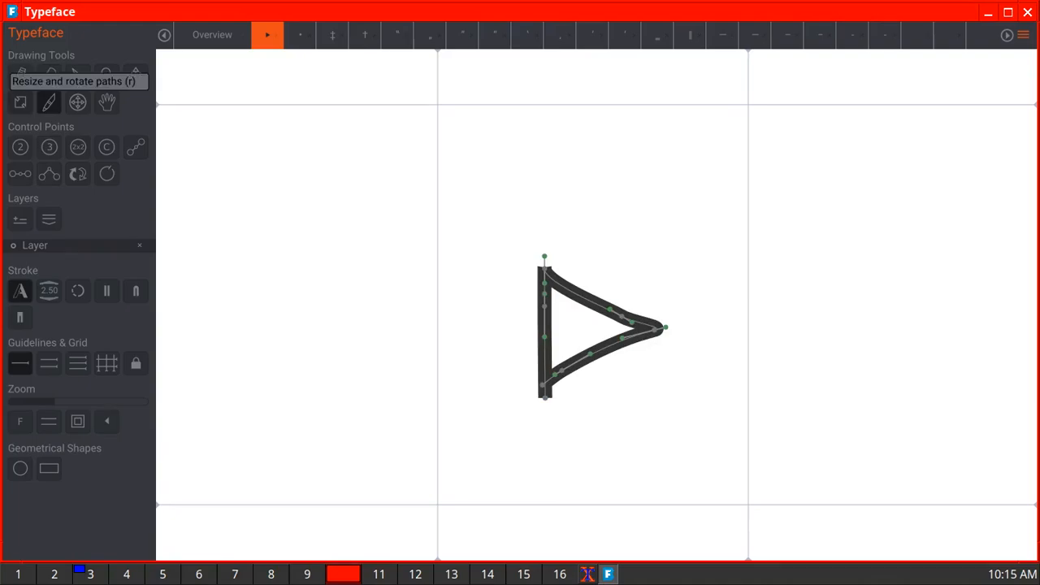
drag(556, 364, 561, 287)
drag(639, 312, 545, 374)
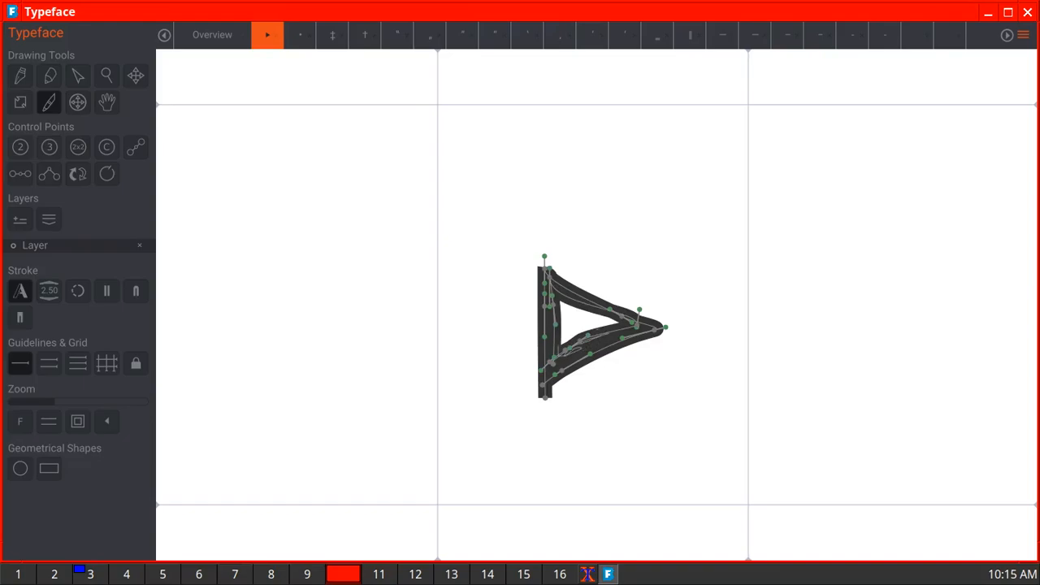
mouse_move(560, 353)
mouse_down()
mouse_move(558, 296)
mouse_move(565, 332)
mouse_move(565, 301)
mouse_move(570, 334)
mouse_move(619, 316)
mouse_move(567, 314)
mouse_move(598, 342)
mouse_move(588, 323)
mouse_up()
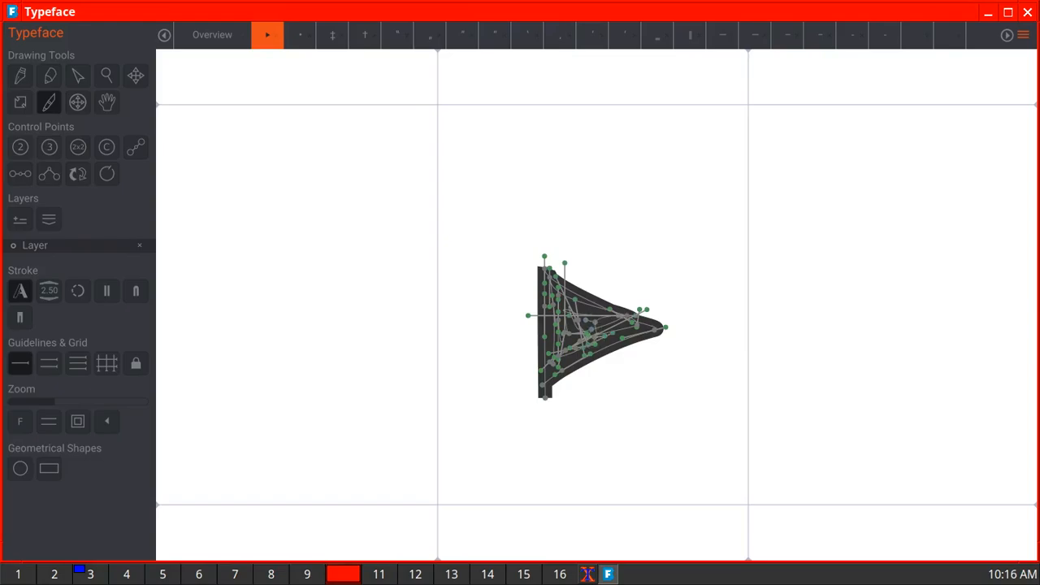
click(212, 35)
Draw the one dot leader as a single tiny dot above the baseline and the two dot leader as two side-by-side dots.
scroll(556, 305, down, 3)
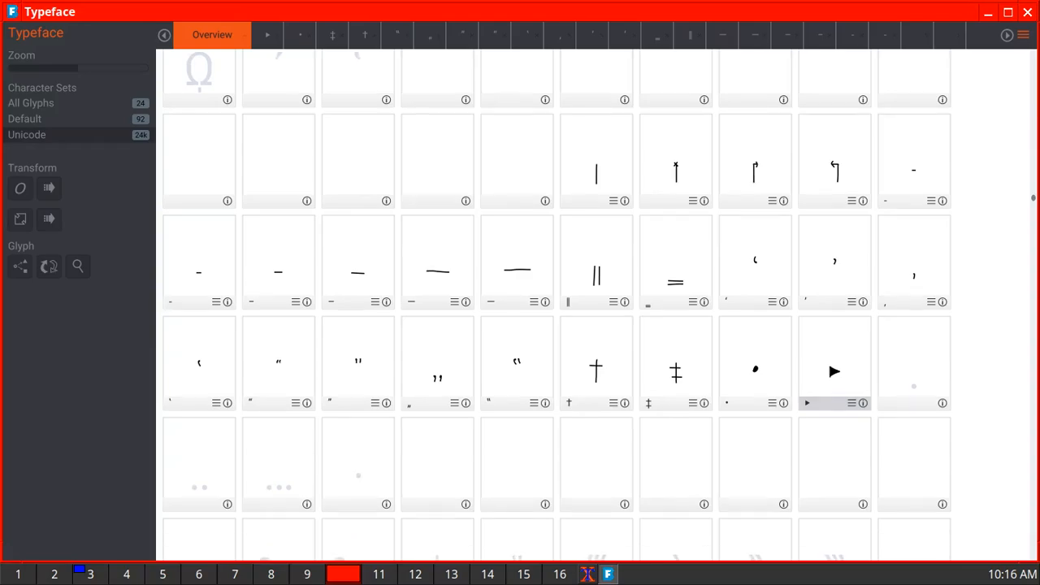
scroll(556, 305, down, 1)
double_click(914, 264)
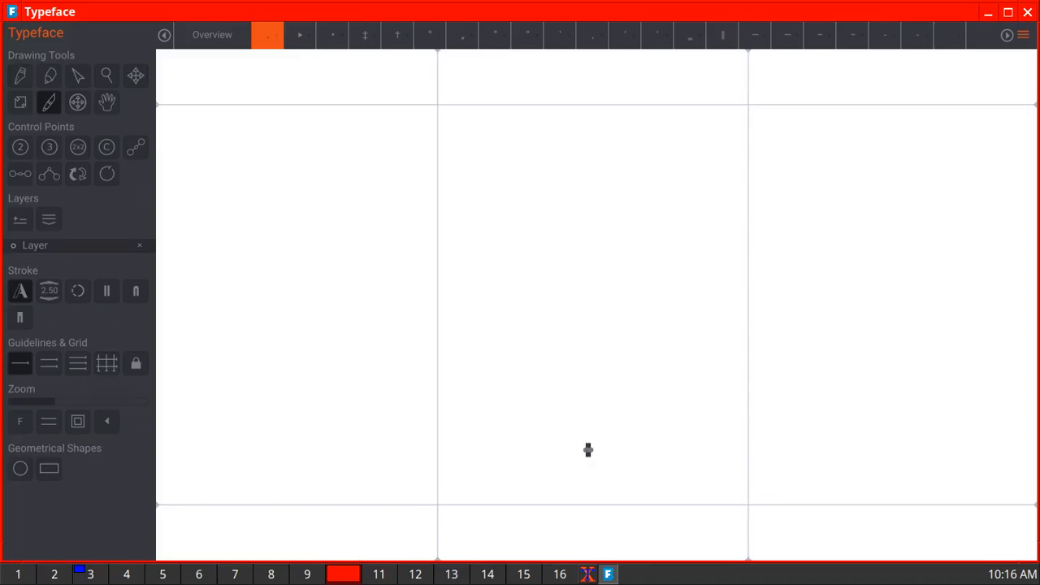
click(212, 35)
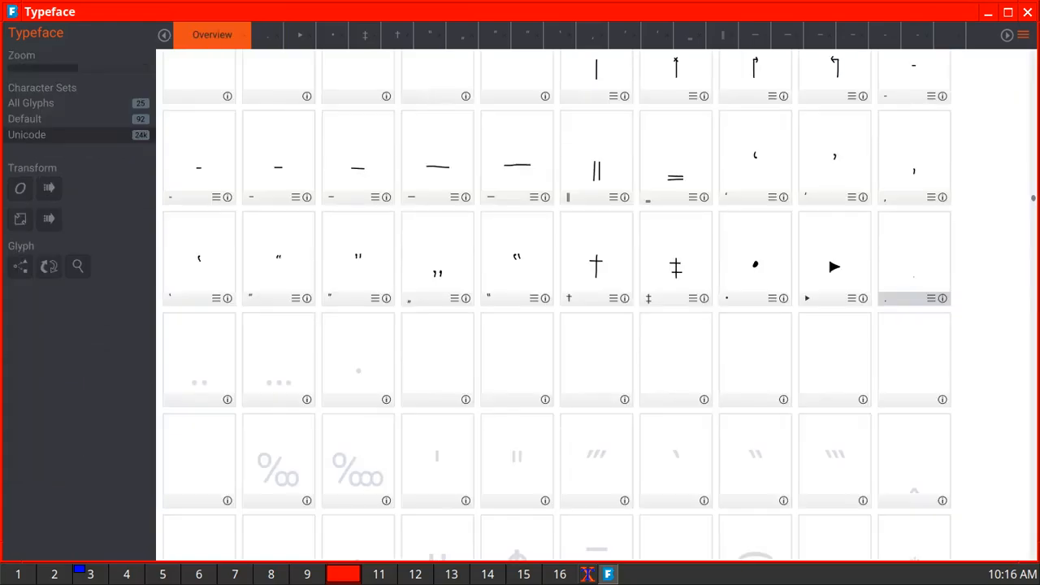
double_click(199, 360)
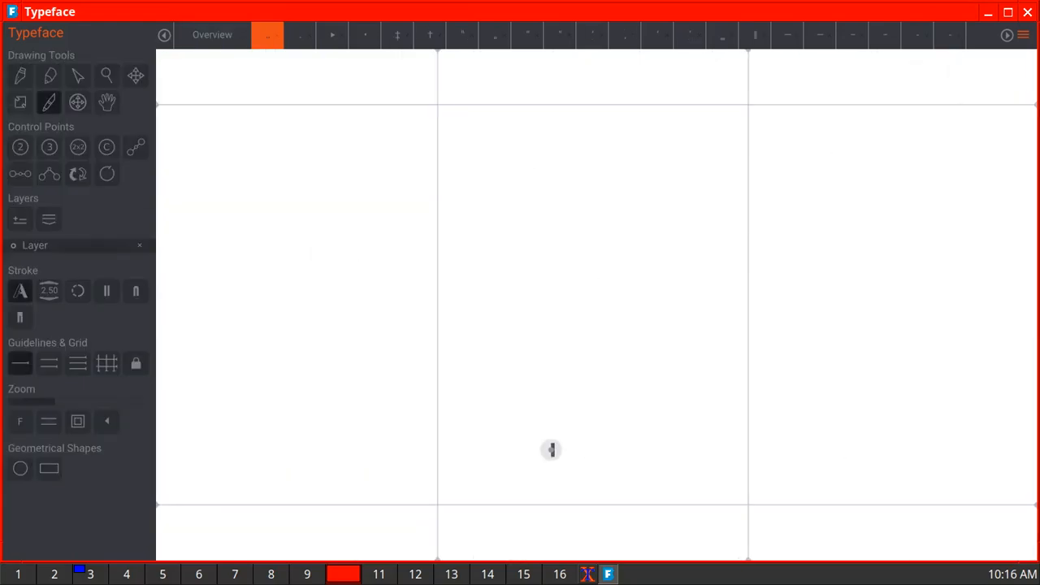
drag(607, 448, 623, 449)
click(212, 35)
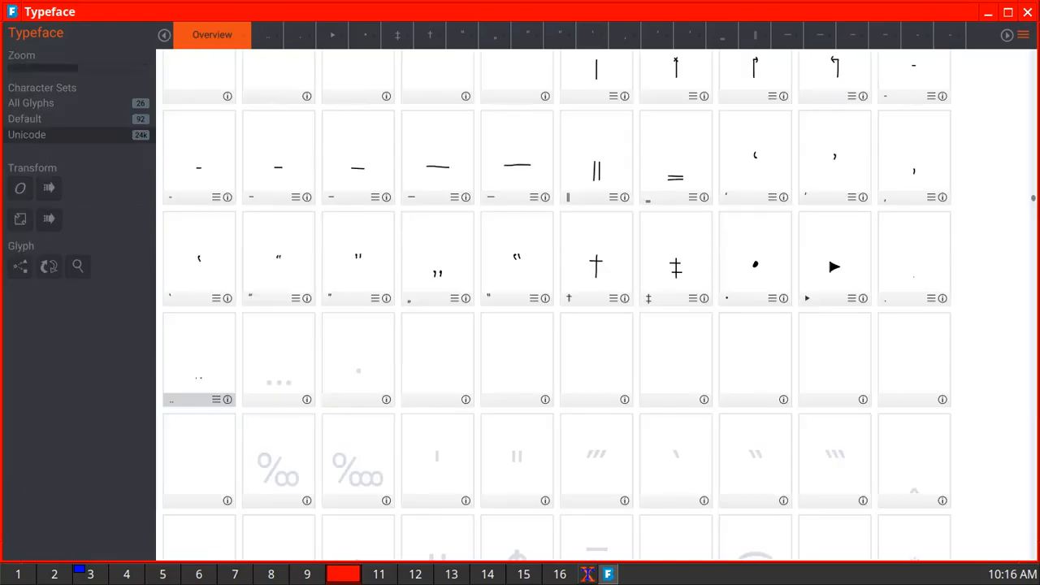
Draw the horizontal ellipsis as three short, evenly spaced horizontal dashes just above the baseline.
double_click(278, 357)
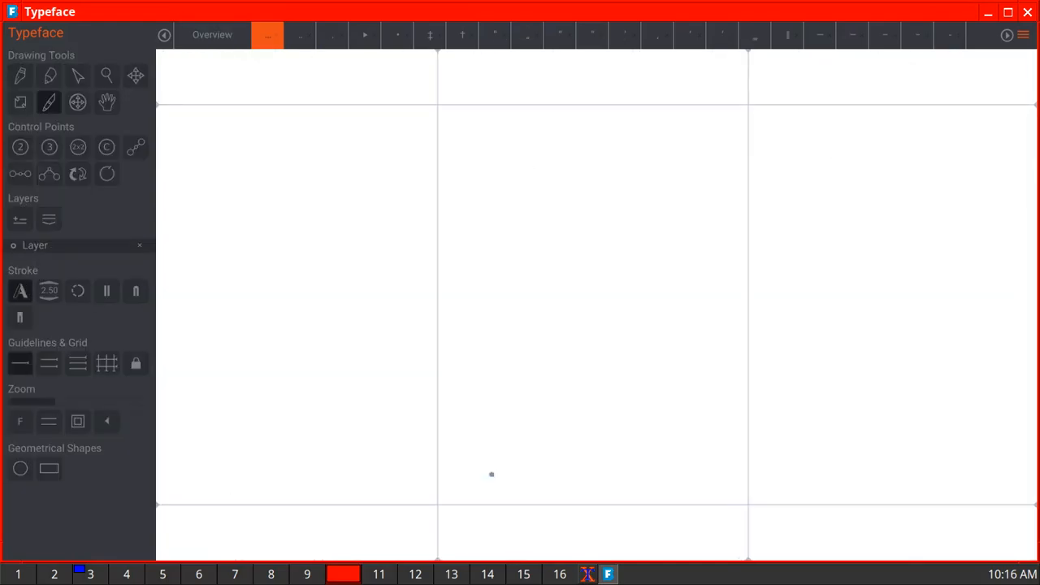
drag(490, 475, 606, 475)
drag(674, 475, 701, 475)
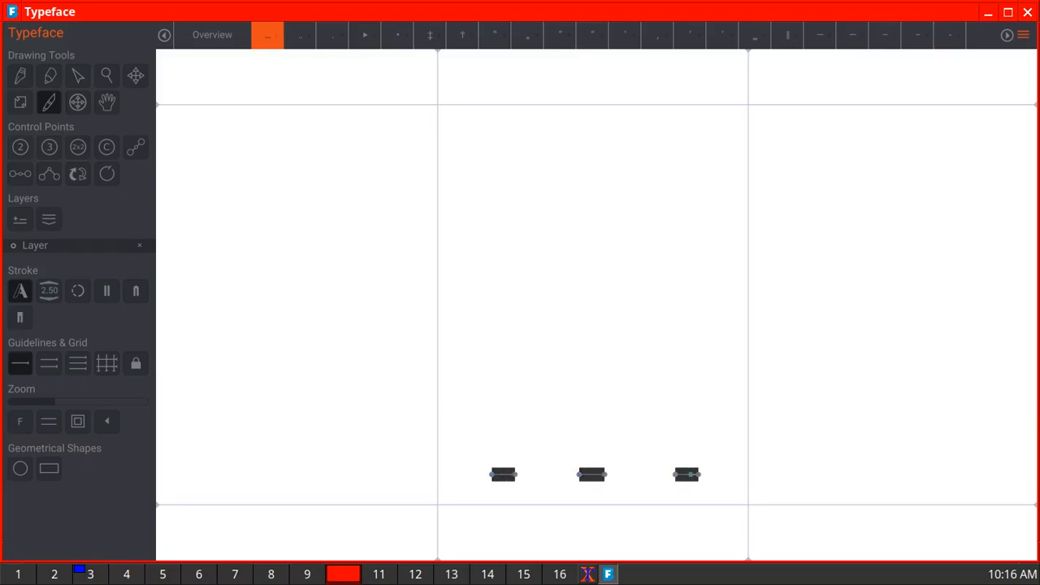
click(212, 35)
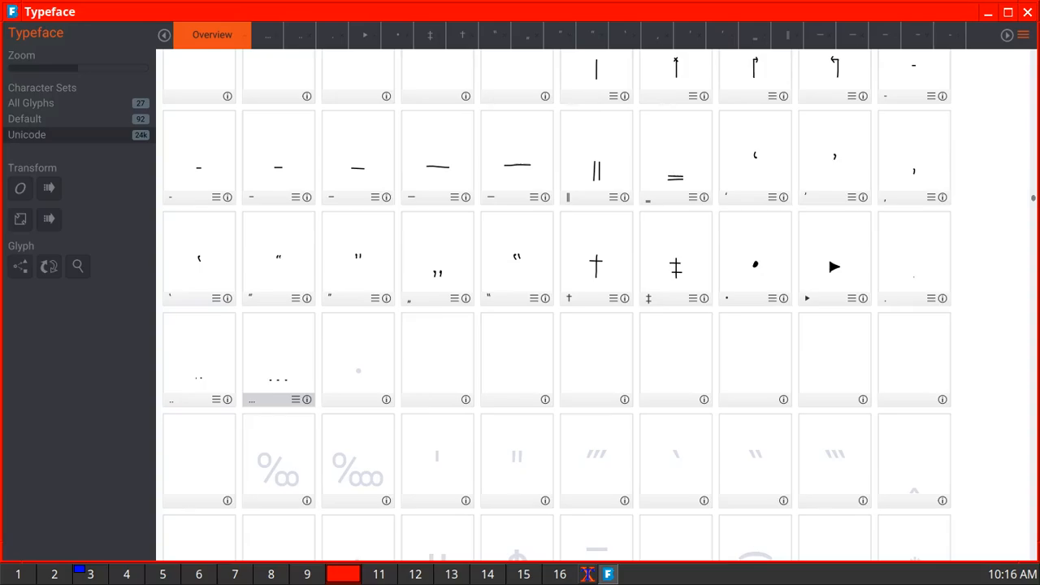
Draw the hyphenation point glyph as one tiny dot at mid-height in the middle of the glyph.
double_click(358, 361)
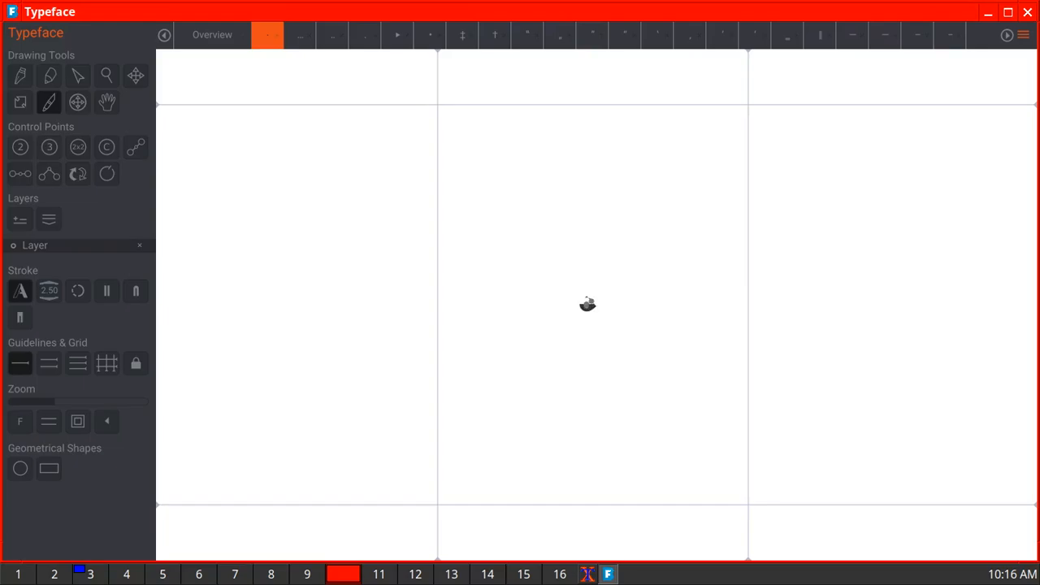
click(212, 34)
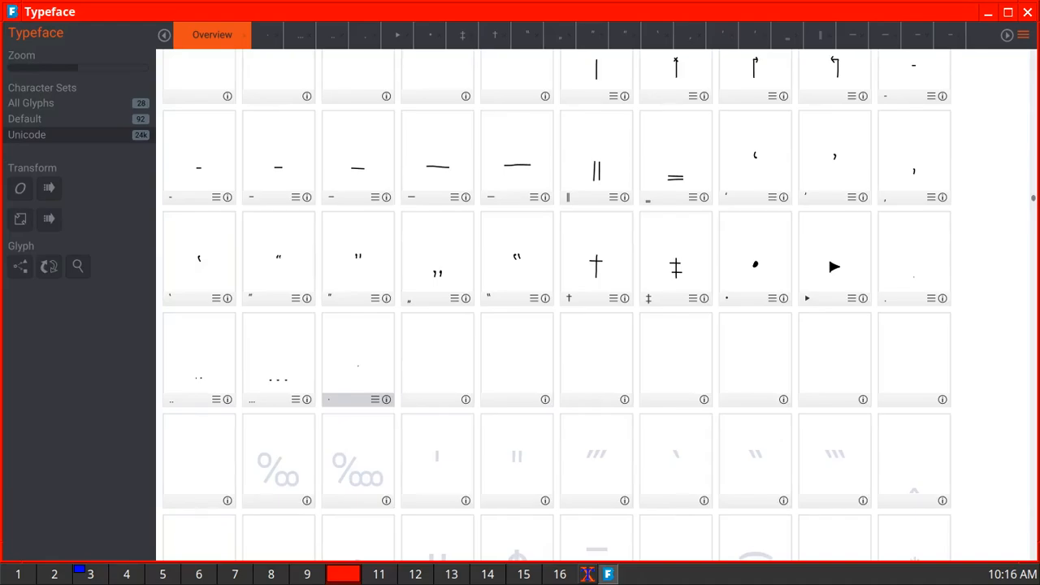
scroll(558, 308, down, 1)
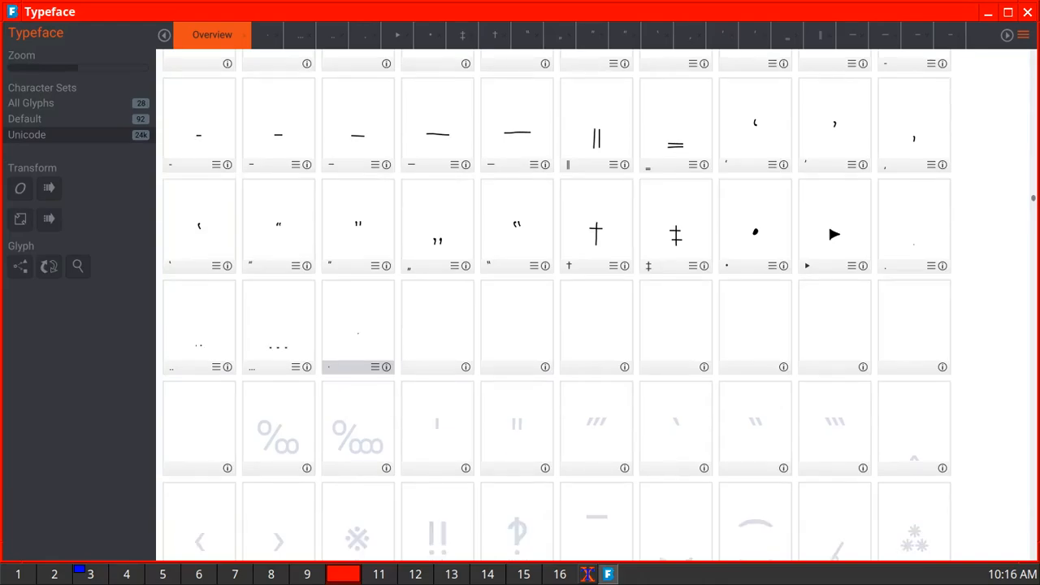
Draw the per mille sign with one small loop above a long slanted stroke and two small loops side by side below it.
double_click(278, 429)
mouse_move(522, 248)
mouse_down()
mouse_move(566, 257)
mouse_move(537, 302)
mouse_move(524, 250)
mouse_up()
drag(624, 236, 514, 469)
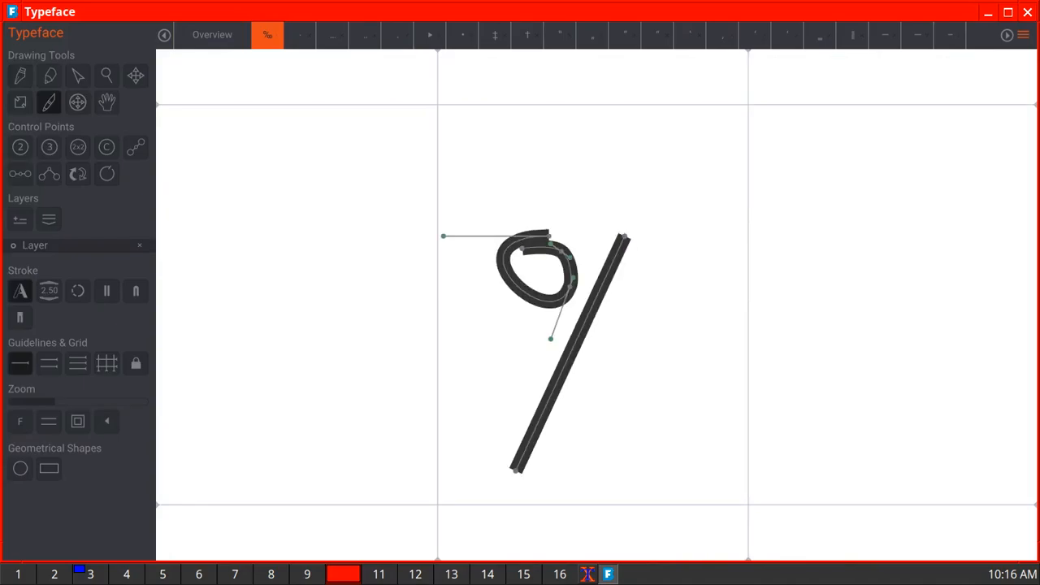
mouse_move(580, 397)
mouse_down()
mouse_move(616, 426)
mouse_move(580, 452)
mouse_move(587, 389)
mouse_up()
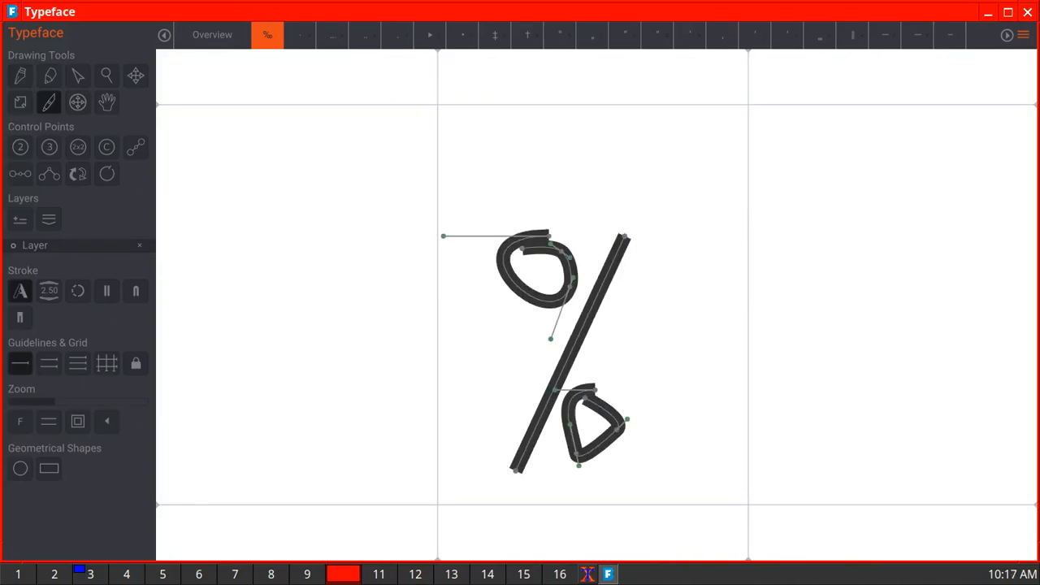
mouse_move(657, 390)
mouse_down()
mouse_move(690, 416)
mouse_move(690, 438)
mouse_move(649, 442)
mouse_move(657, 391)
mouse_up()
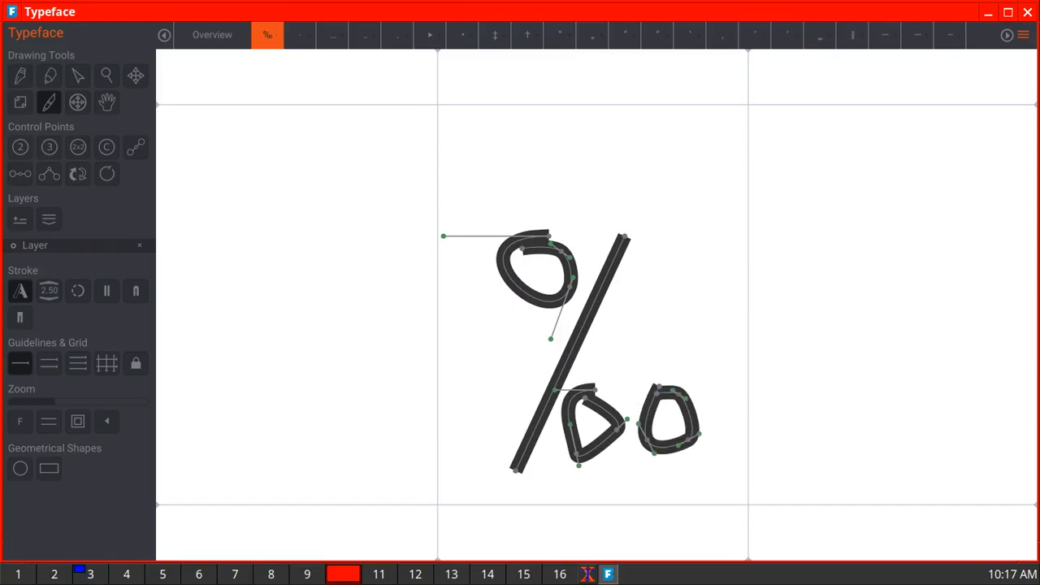
click(212, 35)
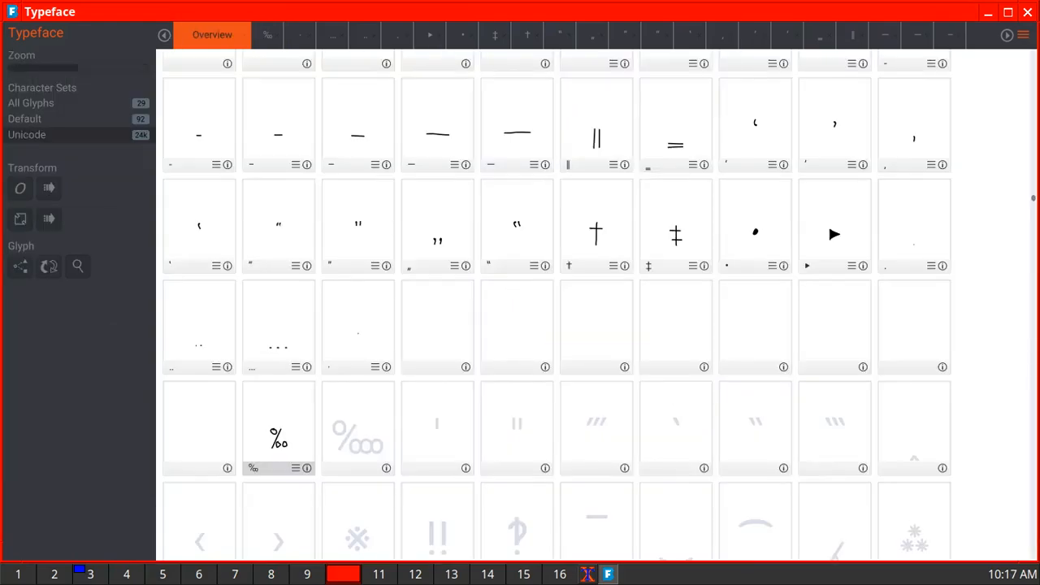
Draw the per ten thousand sign with one loop above a slanted stroke and three loops in a row at its lower end.
double_click(279, 439)
mouse_move(485, 230)
mouse_down()
mouse_move(536, 228)
mouse_move(501, 280)
mouse_move(481, 244)
mouse_move(510, 210)
mouse_up()
drag(629, 214, 487, 438)
mouse_move(574, 395)
mouse_down()
mouse_move(608, 360)
mouse_move(596, 423)
mouse_move(567, 375)
mouse_up()
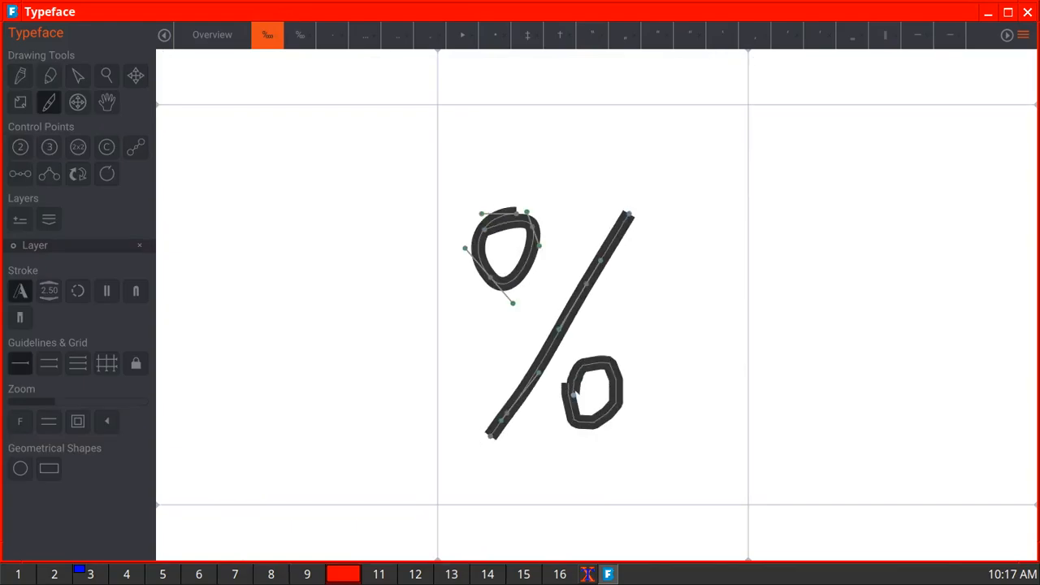
mouse_move(630, 375)
mouse_down()
mouse_move(670, 350)
mouse_move(680, 381)
mouse_move(643, 405)
mouse_move(630, 374)
mouse_up()
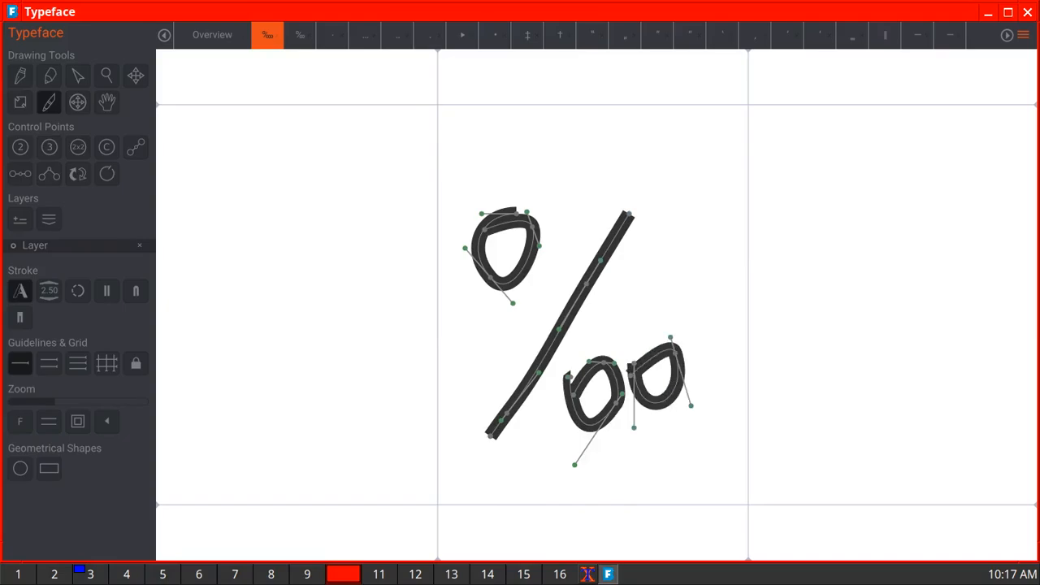
mouse_move(695, 367)
mouse_down()
mouse_move(735, 362)
mouse_move(735, 391)
mouse_move(695, 407)
mouse_move(693, 362)
mouse_up()
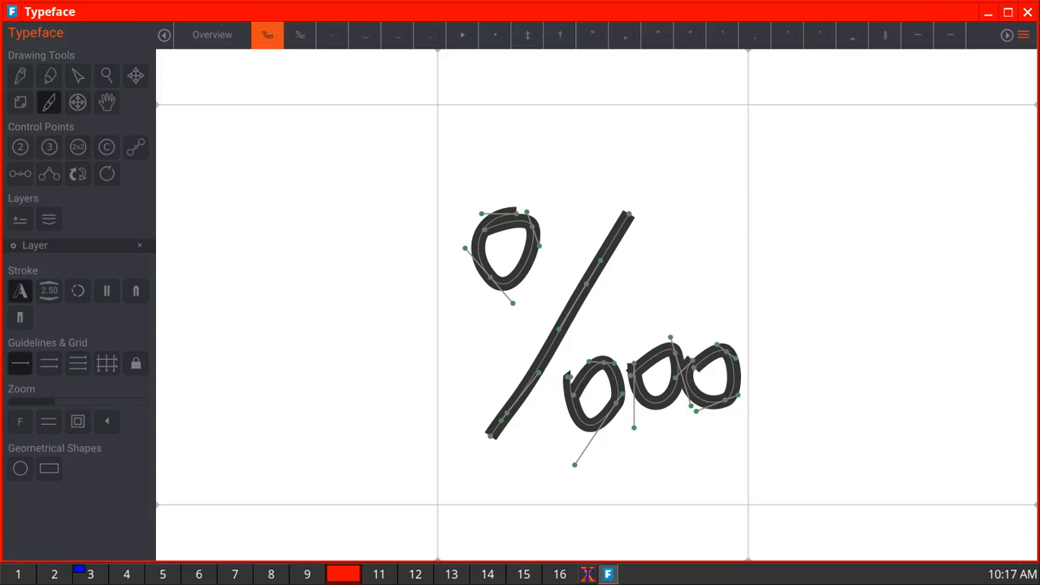
click(212, 35)
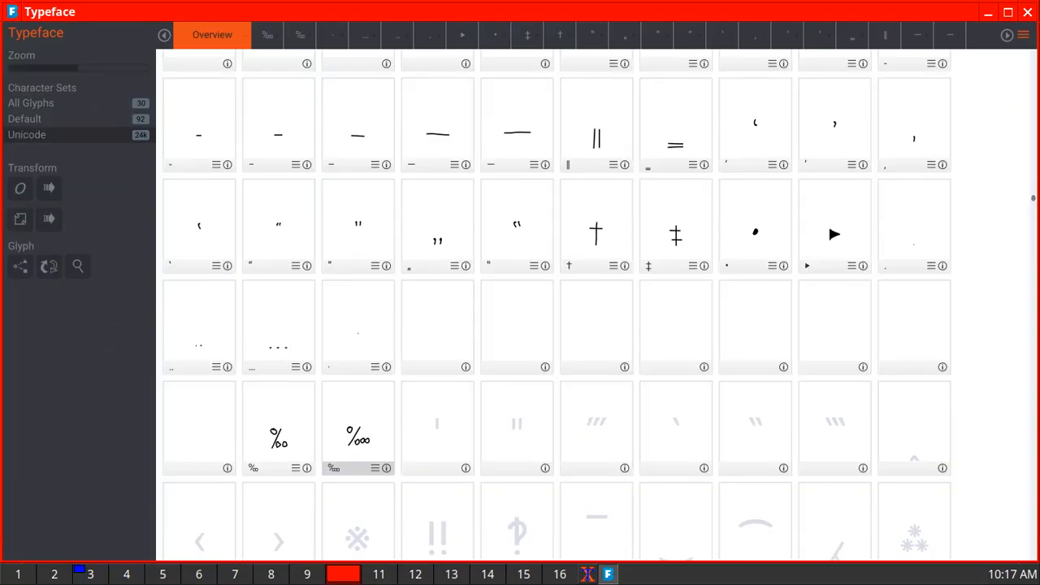
Draw the prime as one short forward-slanting stroke near the top of the glyph and the double prime as two such parallel strokes.
double_click(425, 426)
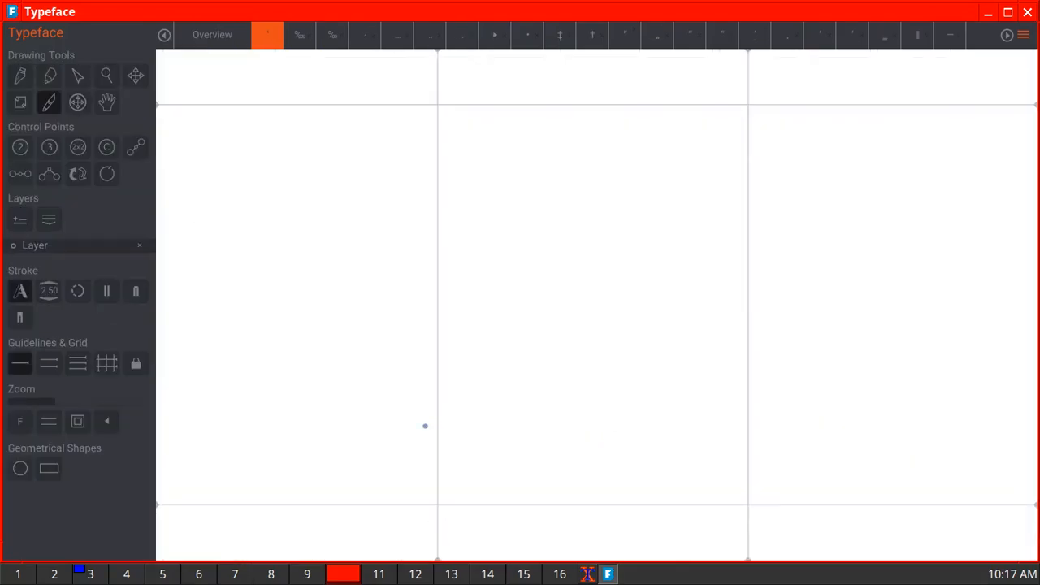
drag(606, 178, 574, 234)
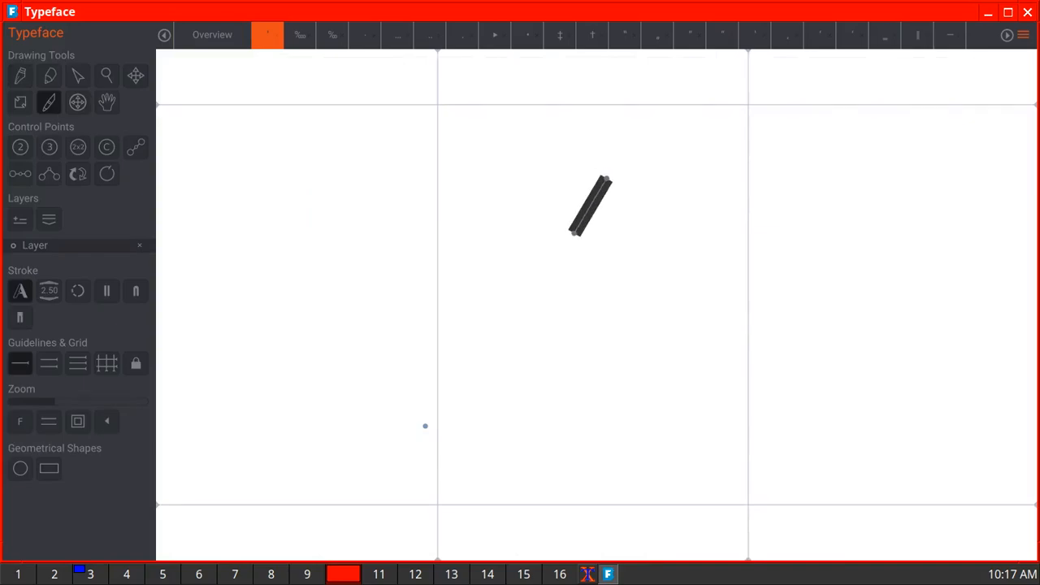
click(212, 35)
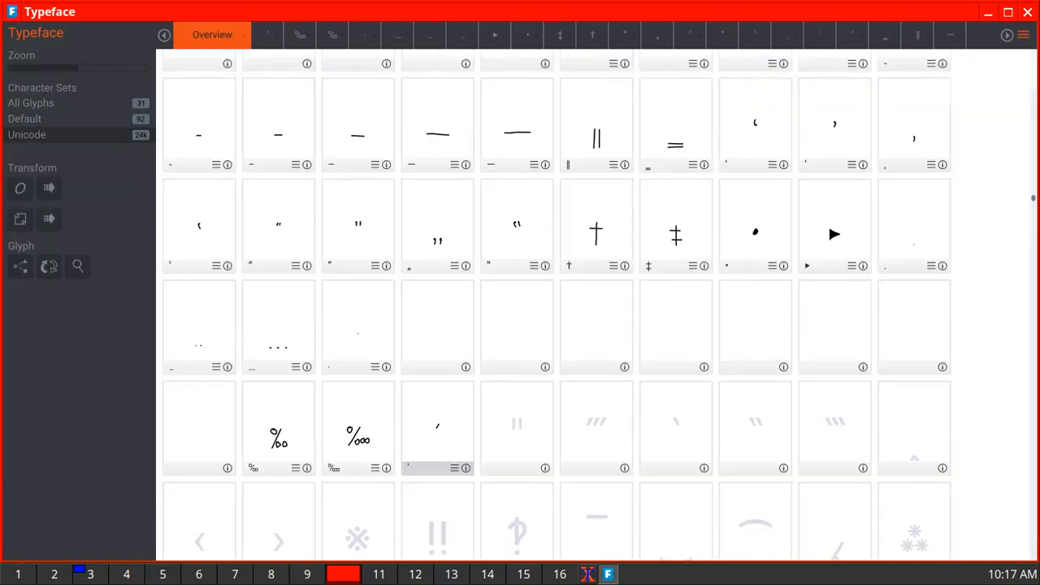
double_click(517, 426)
drag(561, 179, 543, 235)
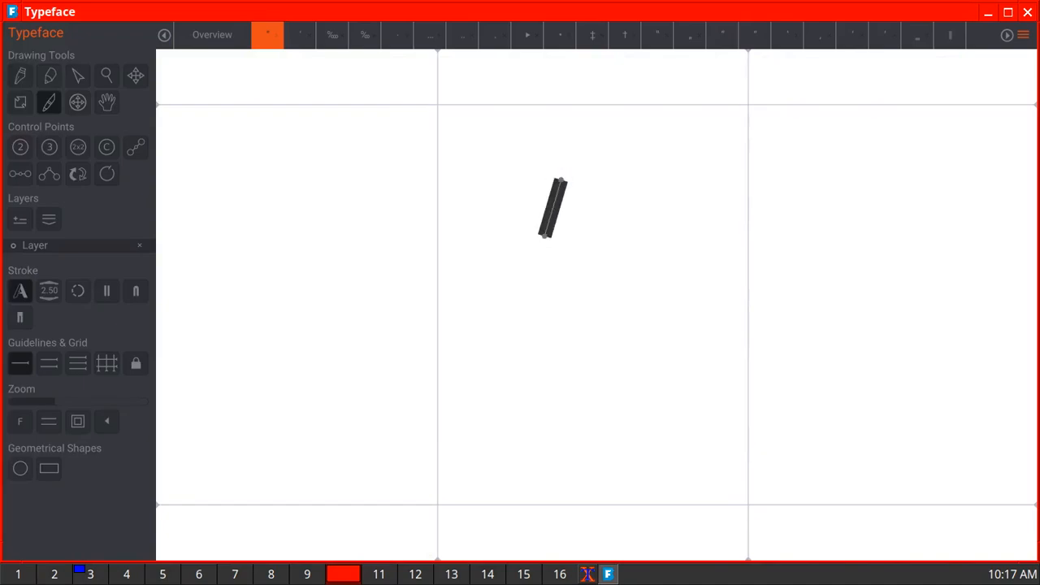
drag(592, 178, 573, 247)
click(212, 35)
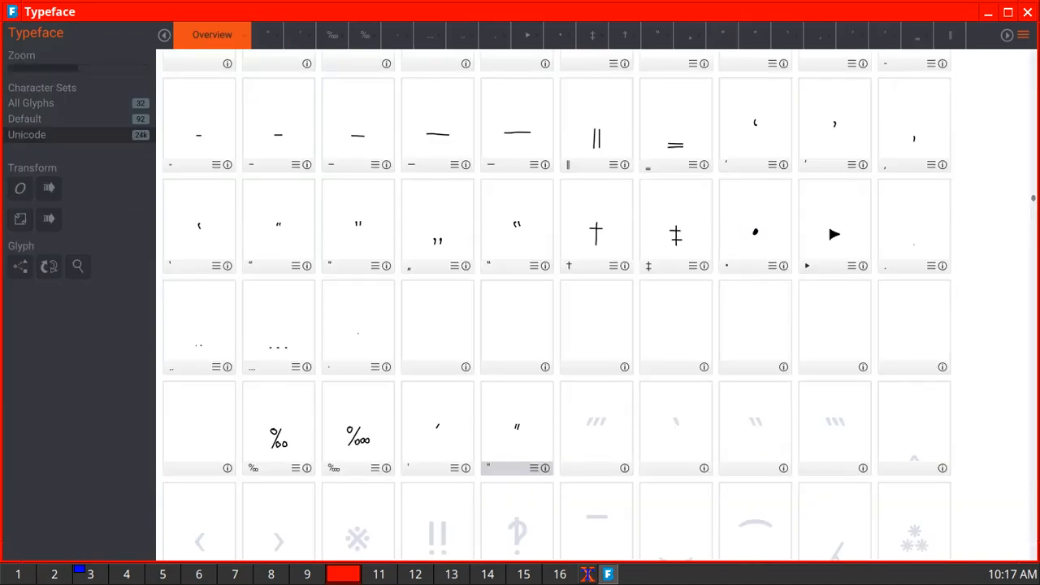
Draw the triple prime as three short, evenly spaced forward-slanting strokes near the top of the glyph.
double_click(596, 424)
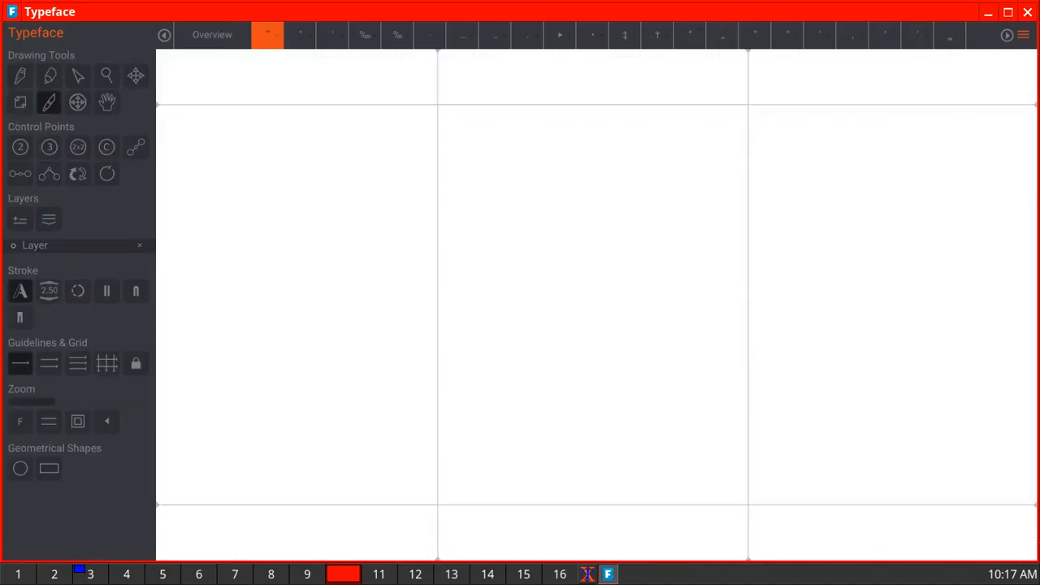
drag(552, 186, 528, 256)
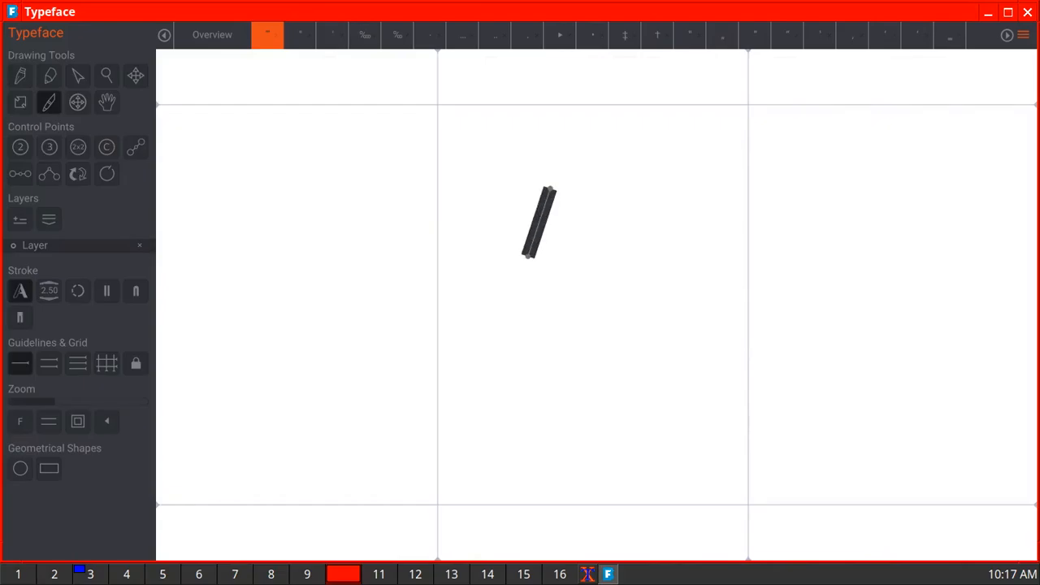
drag(594, 190, 579, 256)
drag(644, 190, 633, 248)
click(213, 35)
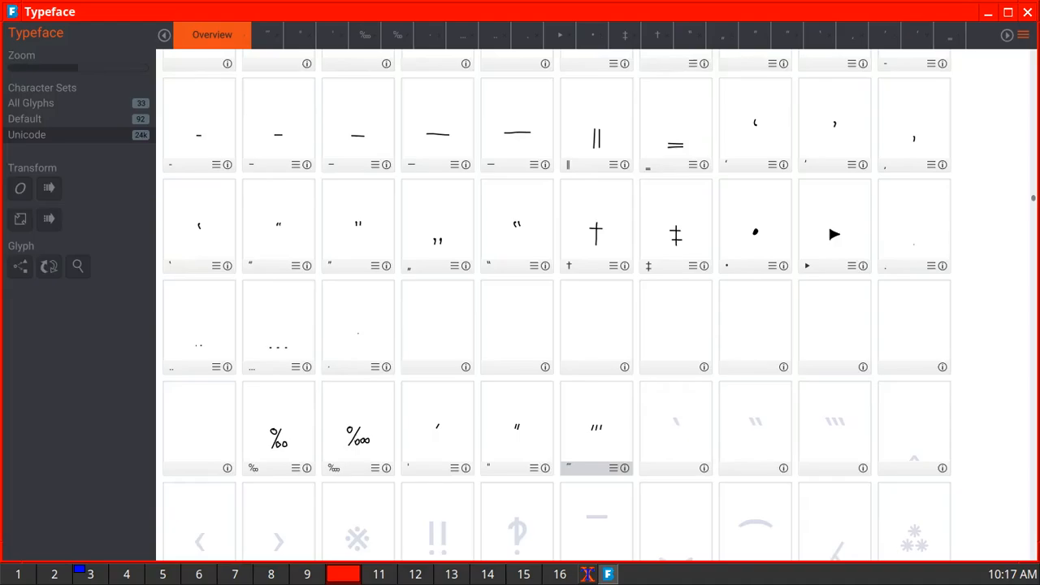
Draw the reversed prime as one short backward-slanting stroke high in the glyph and the reversed double prime as two such strokes.
double_click(676, 426)
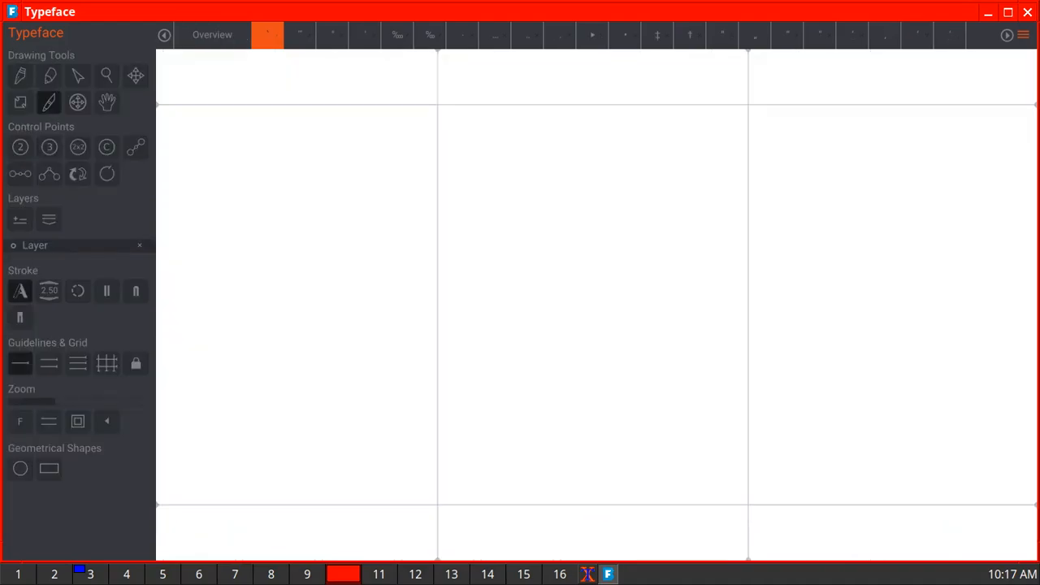
drag(553, 193, 587, 247)
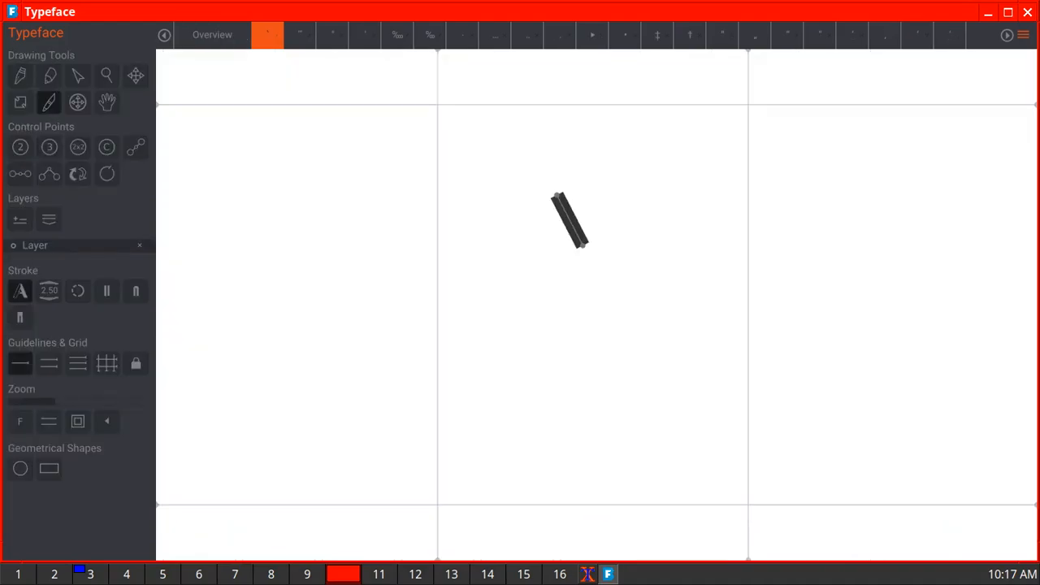
click(212, 35)
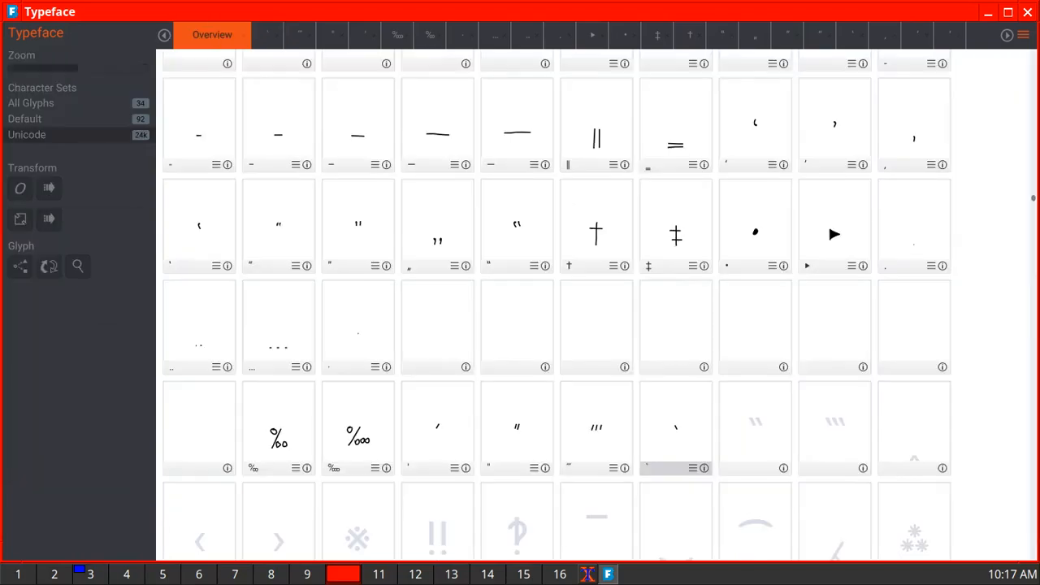
double_click(756, 426)
drag(555, 192, 587, 246)
drag(602, 187, 636, 235)
click(213, 35)
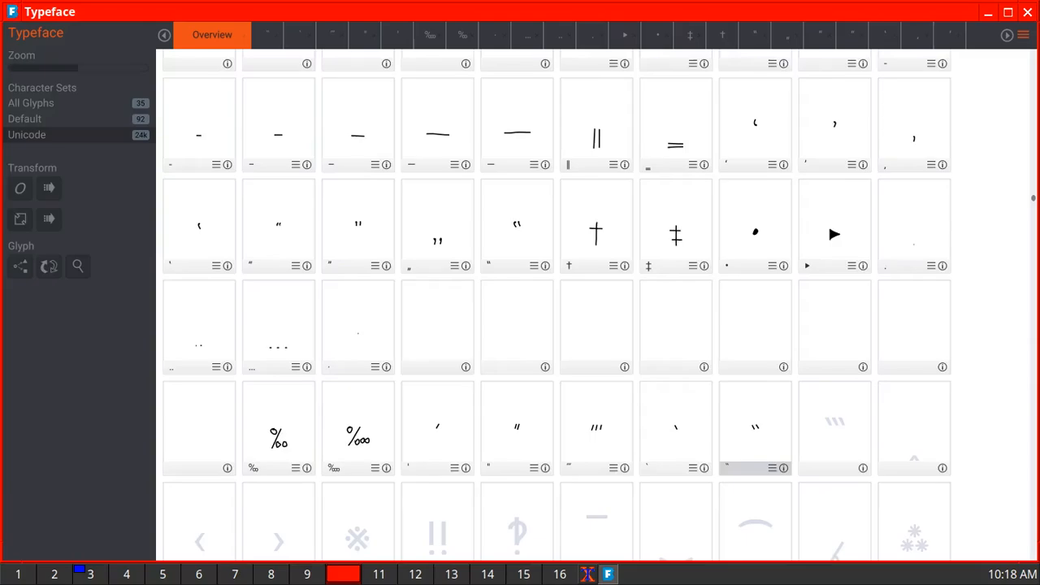
Draw the reversed triple prime as three short backward-slanting strokes side by side near the top of the glyph.
double_click(835, 427)
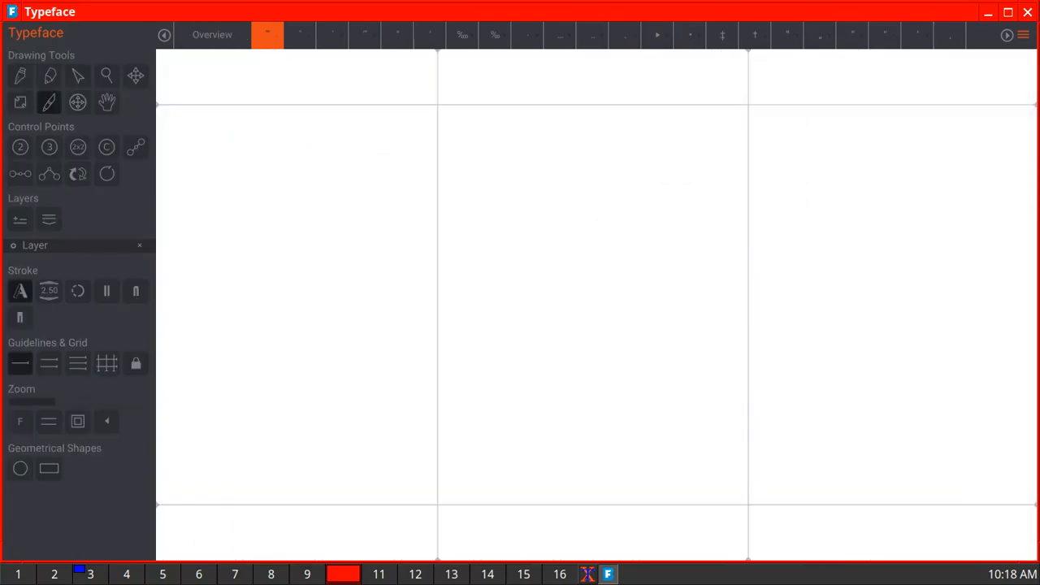
drag(535, 188, 568, 243)
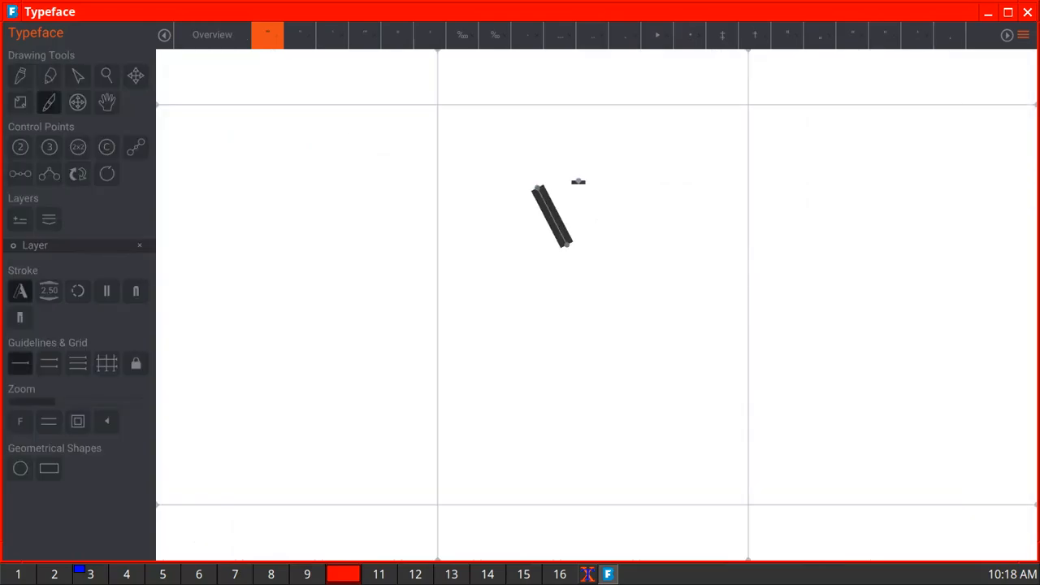
drag(577, 180, 621, 240)
drag(640, 180, 665, 226)
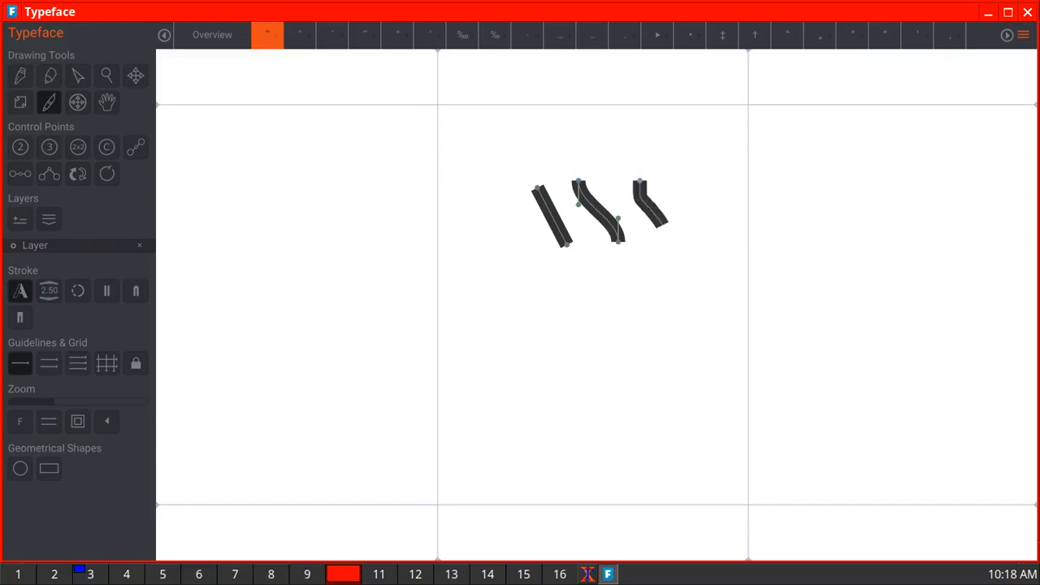
click(212, 35)
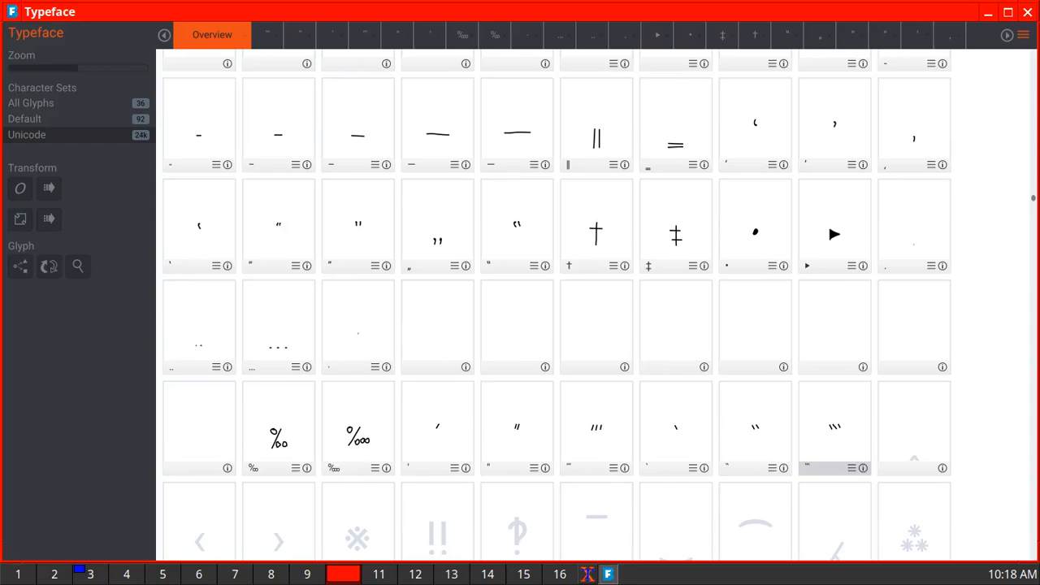
Draw the caret glyph as a narrow inverted V standing just above the baseline.
scroll(557, 309, down, 2)
scroll(558, 309, down, 2)
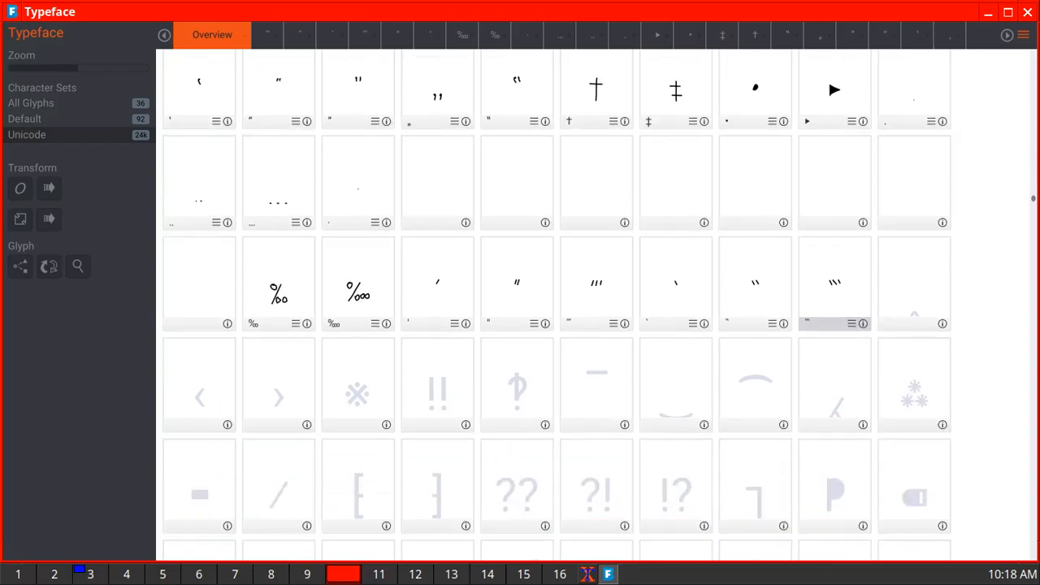
double_click(914, 281)
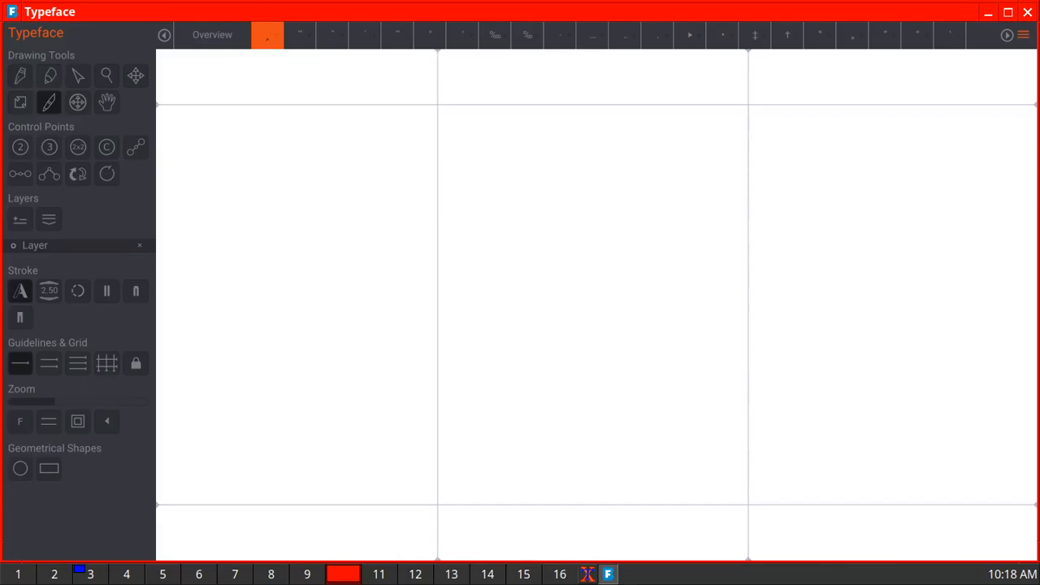
mouse_move(545, 475)
mouse_down()
mouse_move(594, 372)
mouse_move(624, 466)
mouse_up()
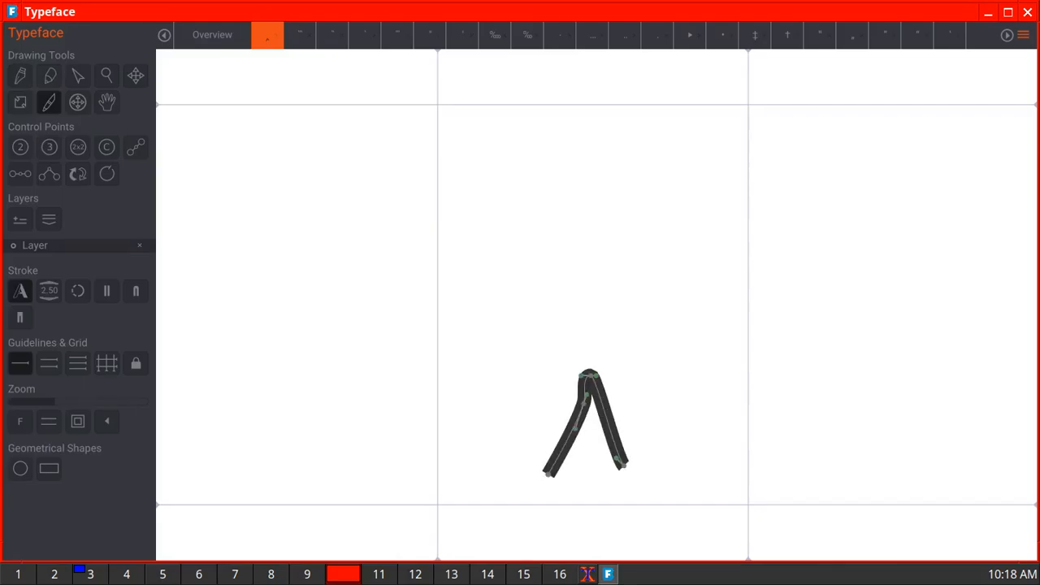
click(212, 35)
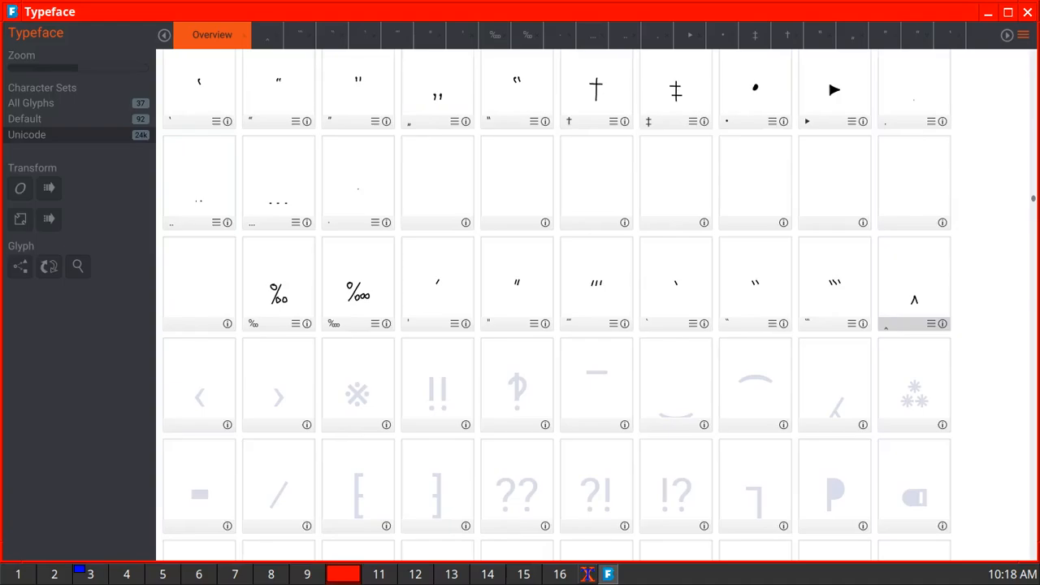
Draw the single left-pointing and right-pointing angle quotation marks, each as one angled stroke above the baseline.
double_click(199, 386)
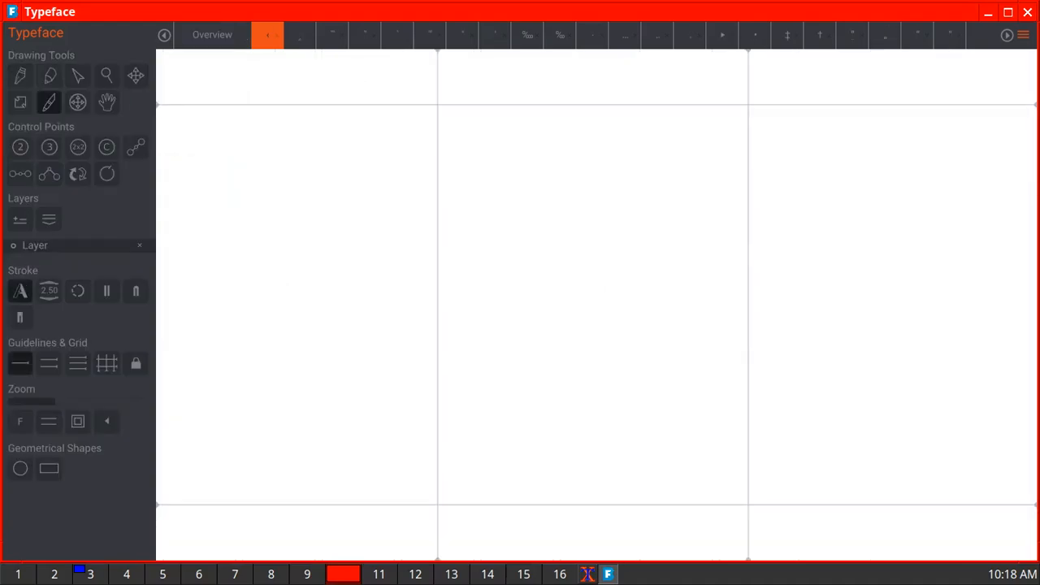
mouse_move(584, 331)
mouse_down()
mouse_move(548, 420)
mouse_move(594, 484)
mouse_up()
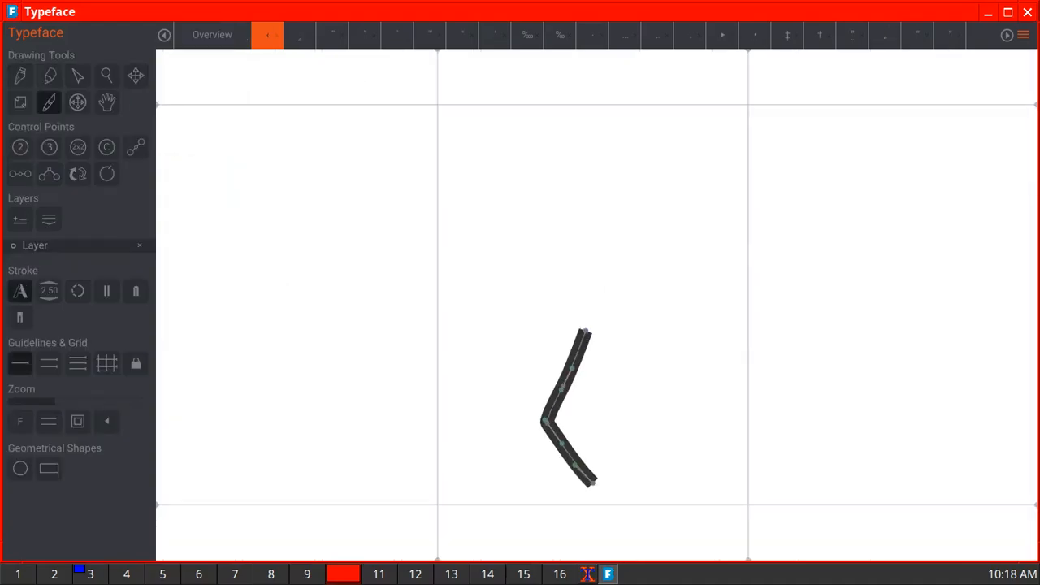
click(212, 35)
double_click(278, 386)
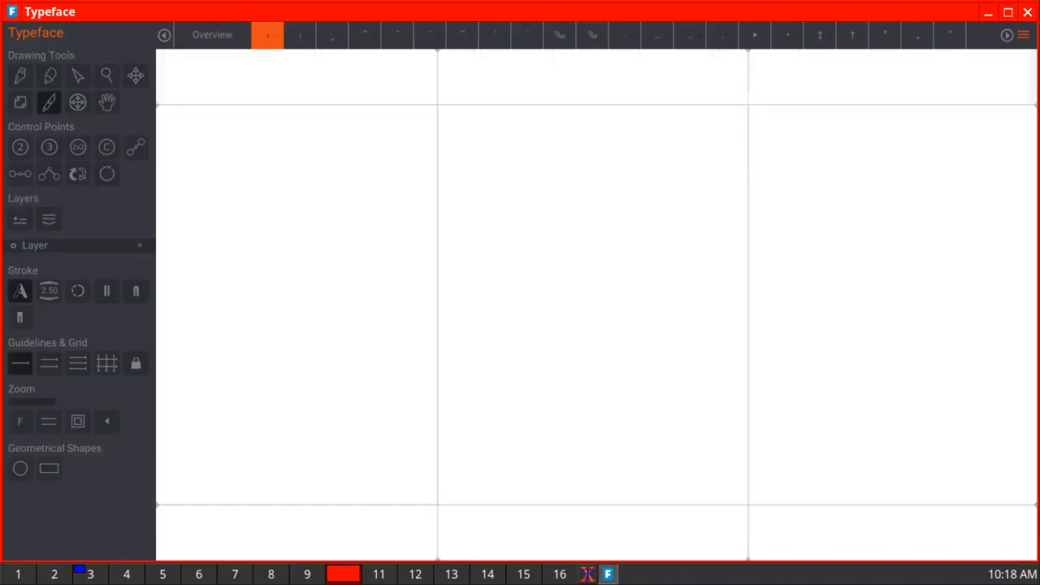
mouse_move(550, 344)
mouse_down()
mouse_move(613, 409)
mouse_move(547, 472)
mouse_up()
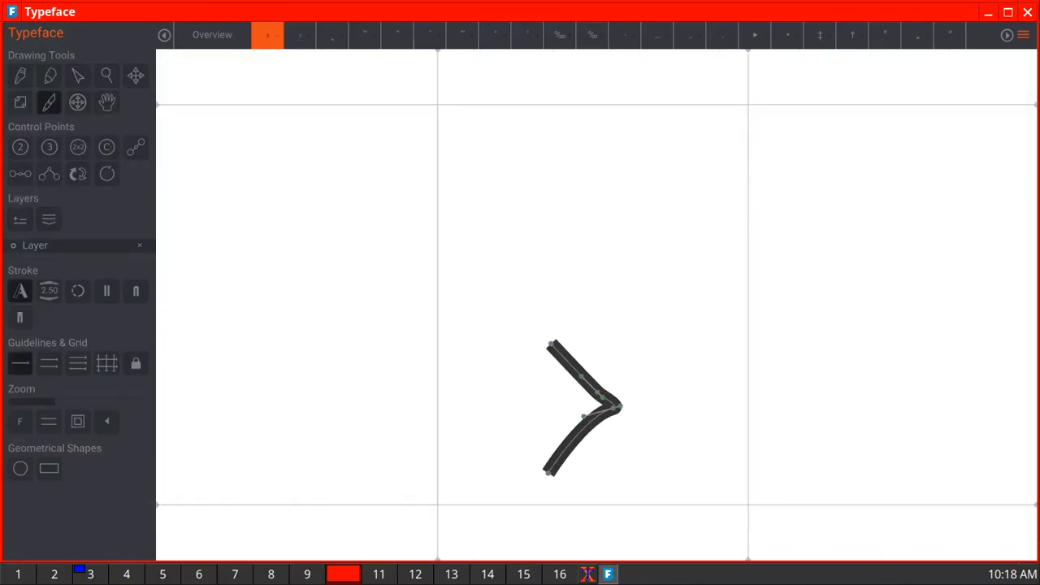
click(212, 35)
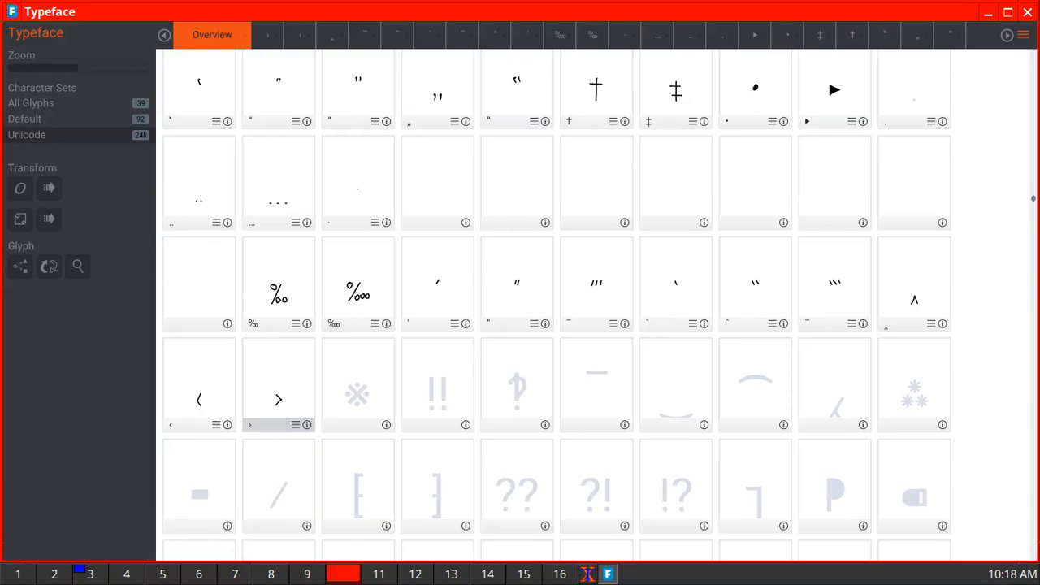
Draw the reference mark glyph as two crossing diagonal strokes with a short dot-like stroke in each of the four gaps.
double_click(199, 486)
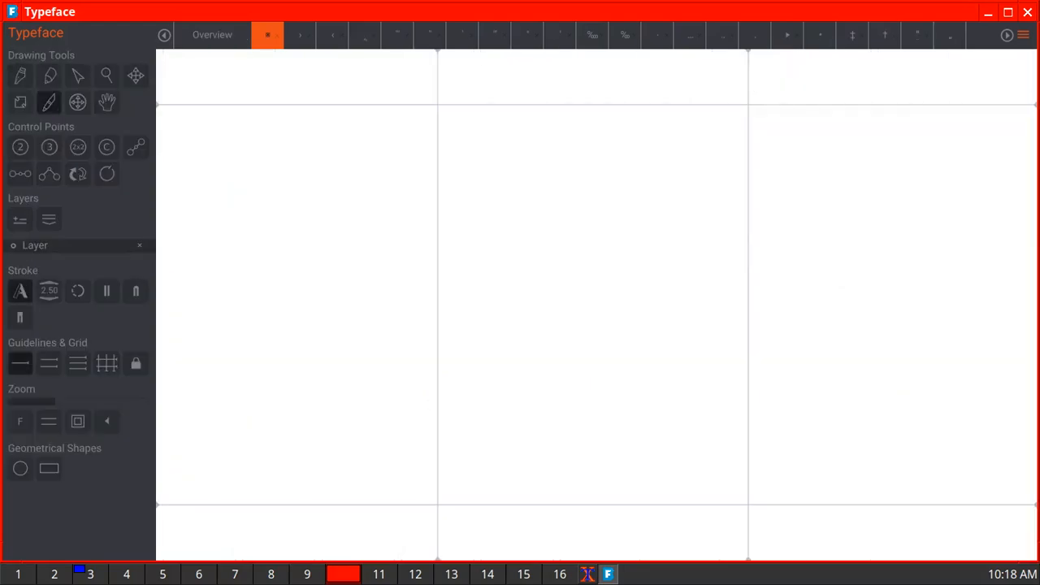
drag(527, 336, 634, 437)
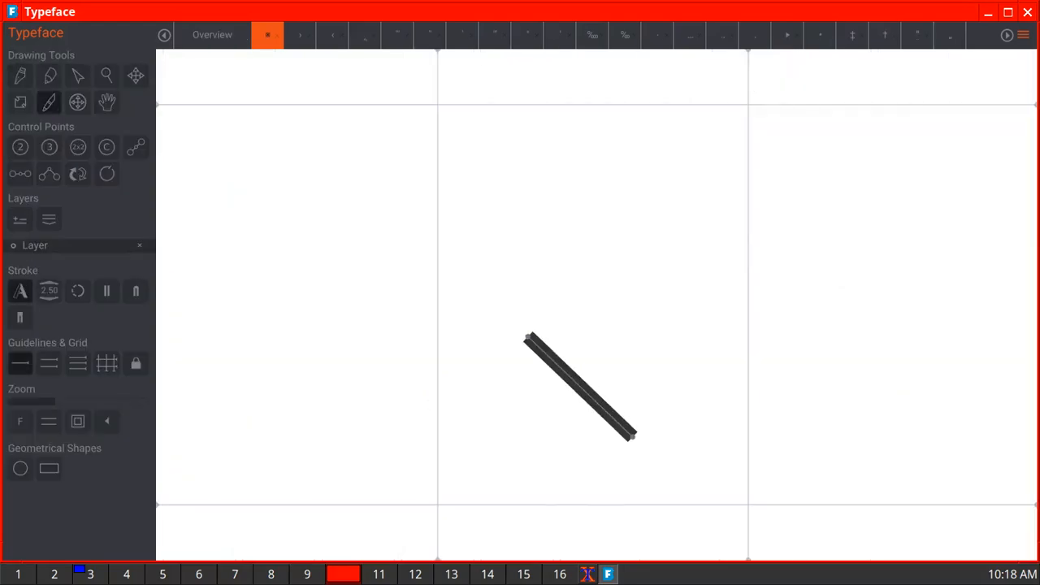
drag(624, 338, 538, 430)
drag(576, 320, 576, 328)
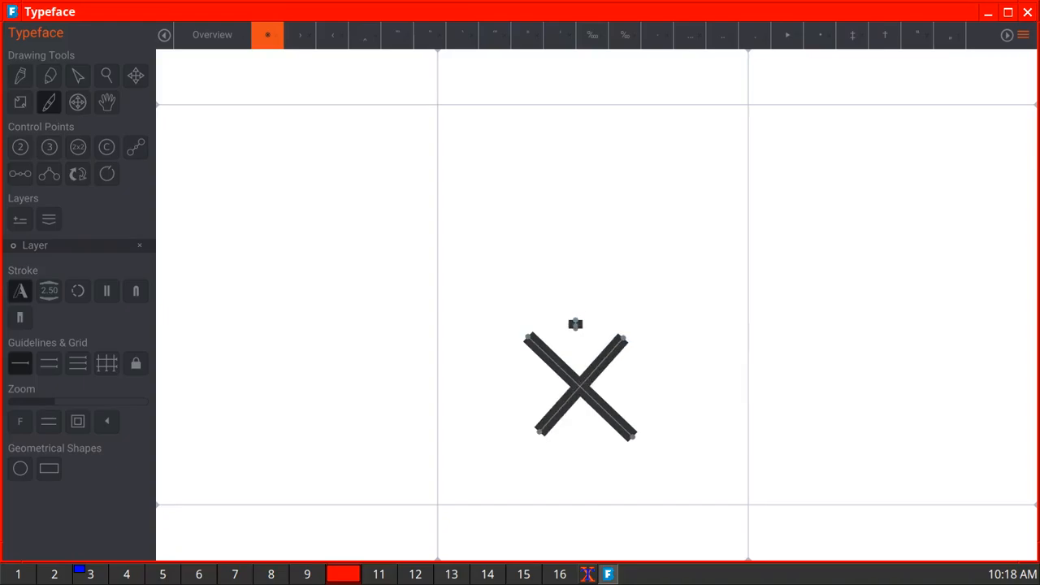
drag(636, 379, 644, 385)
drag(578, 431, 583, 439)
drag(517, 379, 523, 384)
click(212, 34)
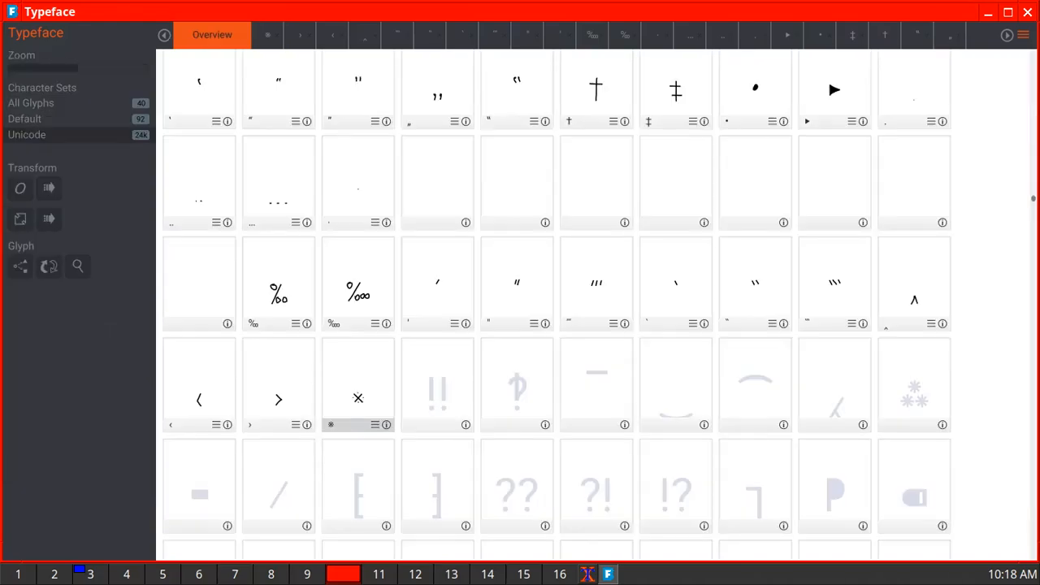
Draw the double exclamation mark as two parallel vertical strokes, each with a short dot stroke beneath it.
double_click(437, 390)
drag(547, 209, 544, 347)
drag(543, 389, 543, 406)
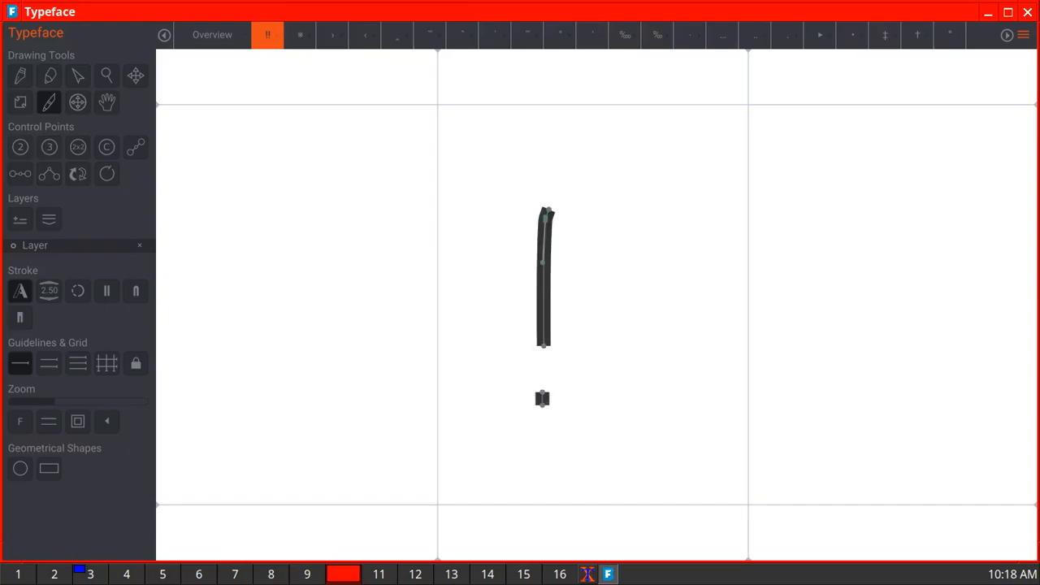
drag(595, 209, 595, 346)
drag(595, 389, 595, 406)
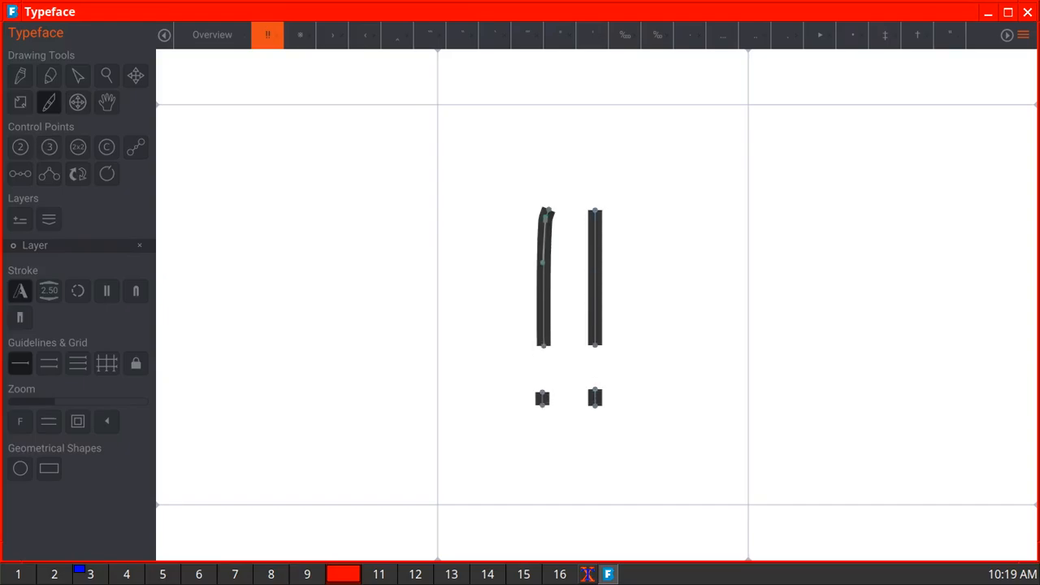
click(212, 35)
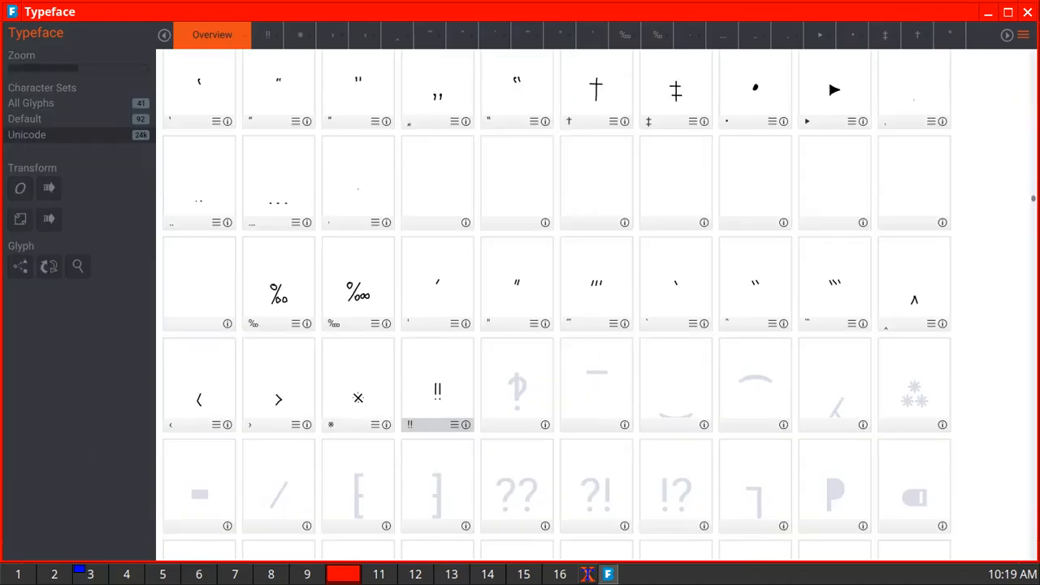
Draw the interrobang as a question mark hook crossed by a vertical stroke, with a dot below.
double_click(517, 390)
mouse_move(535, 267)
mouse_down()
mouse_move(573, 208)
mouse_move(617, 250)
mouse_move(583, 310)
mouse_move(581, 366)
mouse_up()
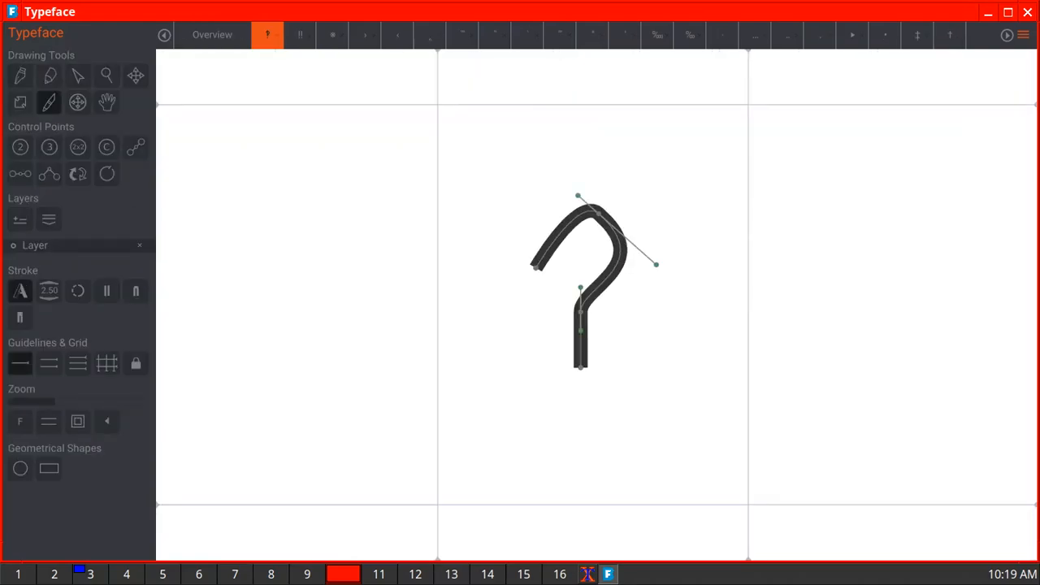
drag(578, 309, 577, 167)
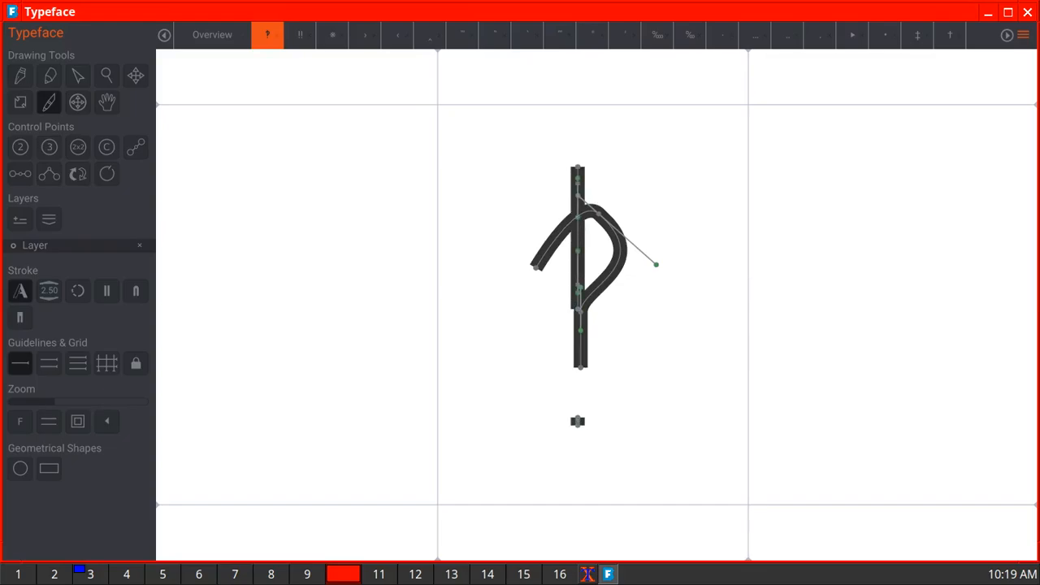
click(212, 34)
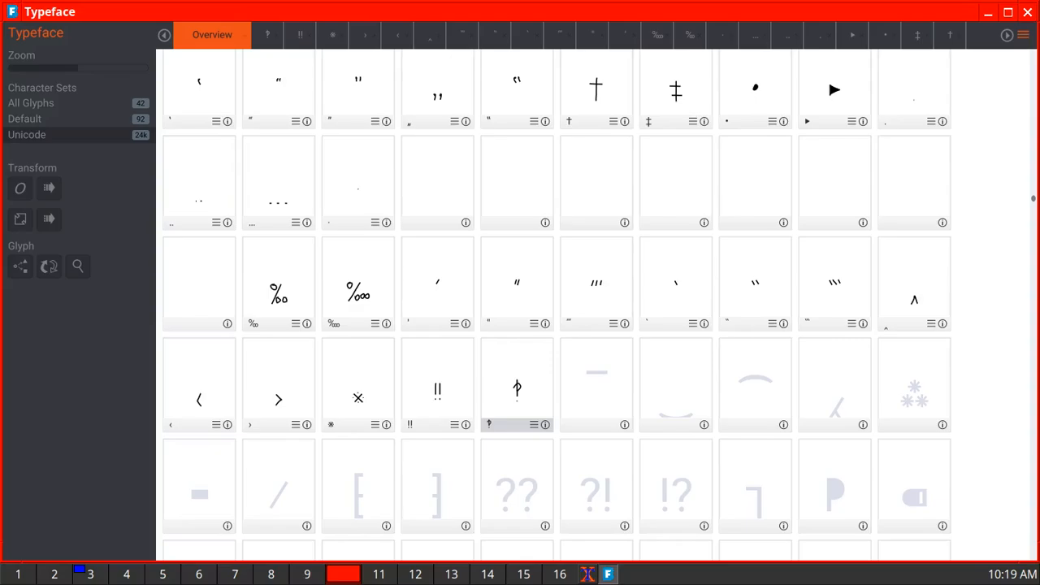
Draw the overline glyph as one short, nearly horizontal stroke high in the glyph.
double_click(596, 384)
drag(517, 159, 659, 167)
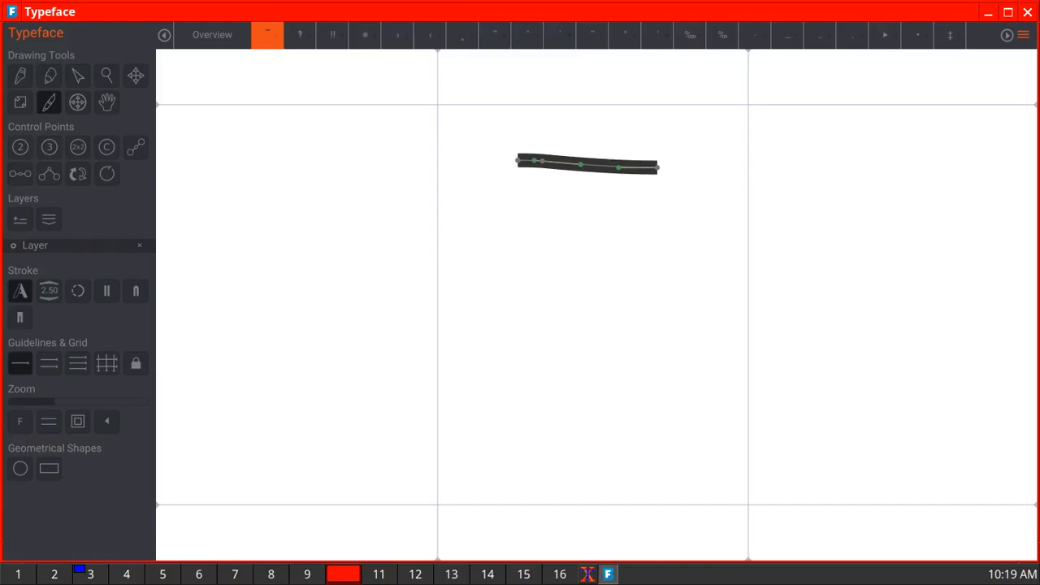
click(212, 35)
Draw the undertie as an upward-opening arc low in the glyph and the character tie as a downward-opening arc high in its glyph.
double_click(676, 383)
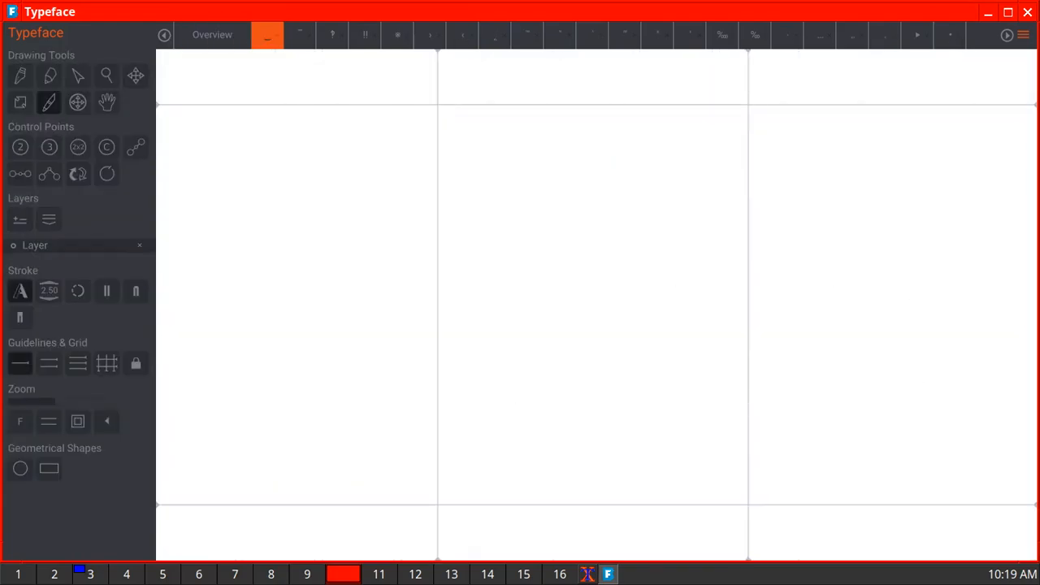
mouse_move(481, 429)
mouse_down()
mouse_move(514, 458)
mouse_move(576, 482)
mouse_move(635, 465)
mouse_move(689, 424)
mouse_up()
click(212, 34)
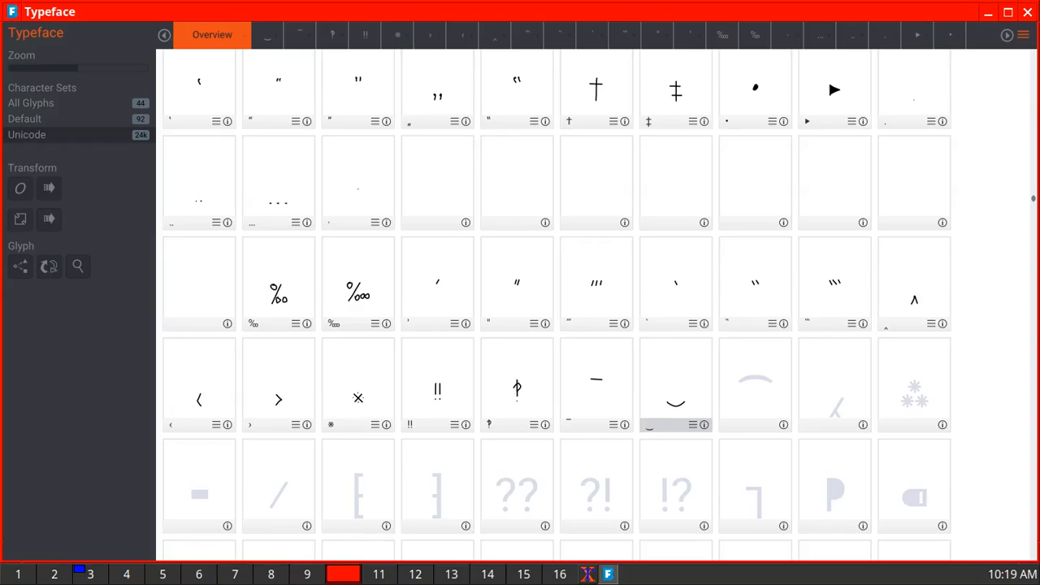
double_click(752, 382)
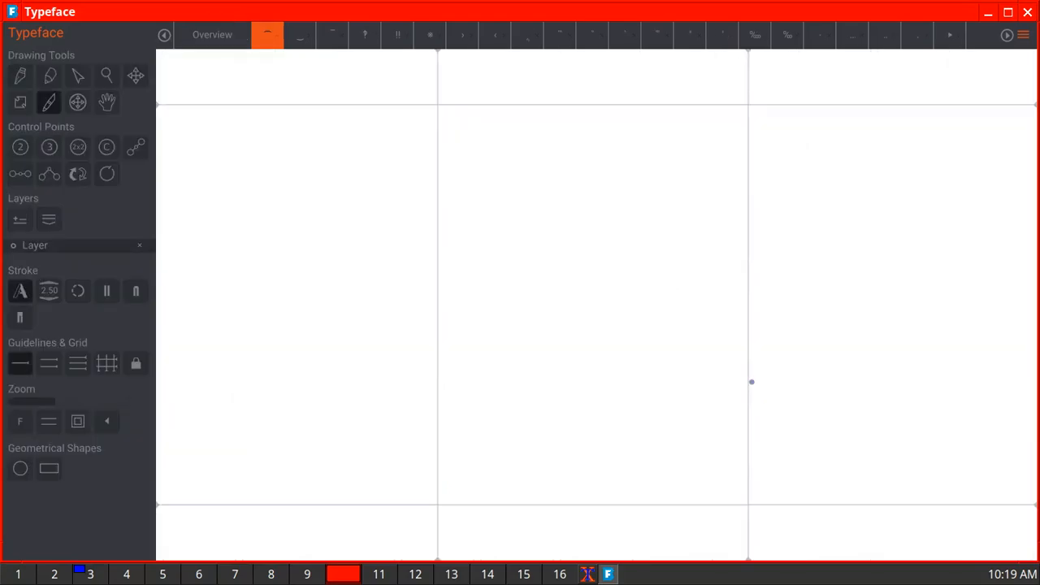
mouse_move(487, 177)
mouse_down()
mouse_move(507, 155)
mouse_move(573, 132)
mouse_move(630, 130)
mouse_move(712, 172)
mouse_up()
click(212, 35)
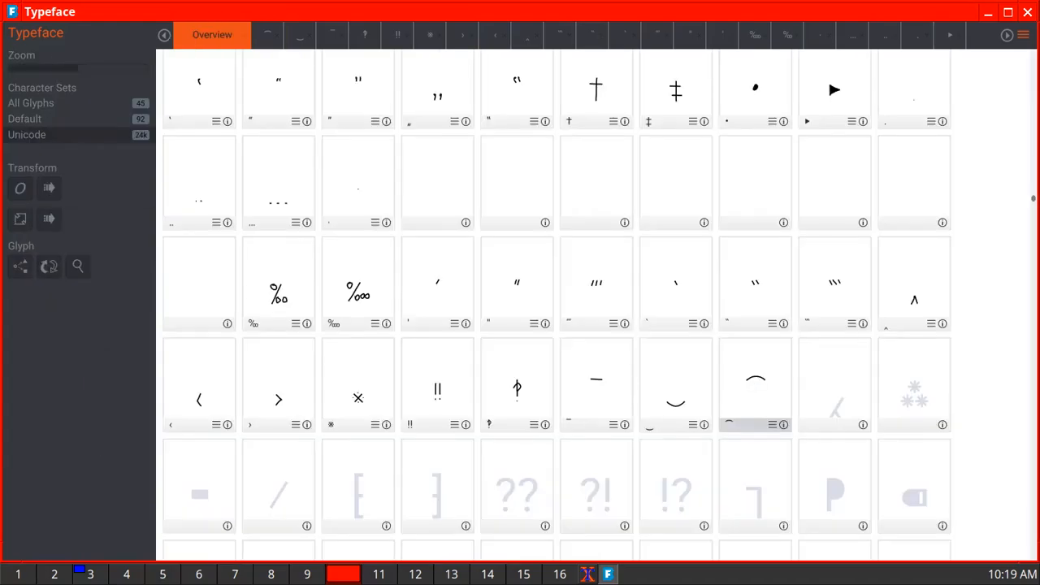
Draw the caret insertion point as a long forward-slanting stroke with a shorter leg branching down to the right from its middle.
double_click(835, 390)
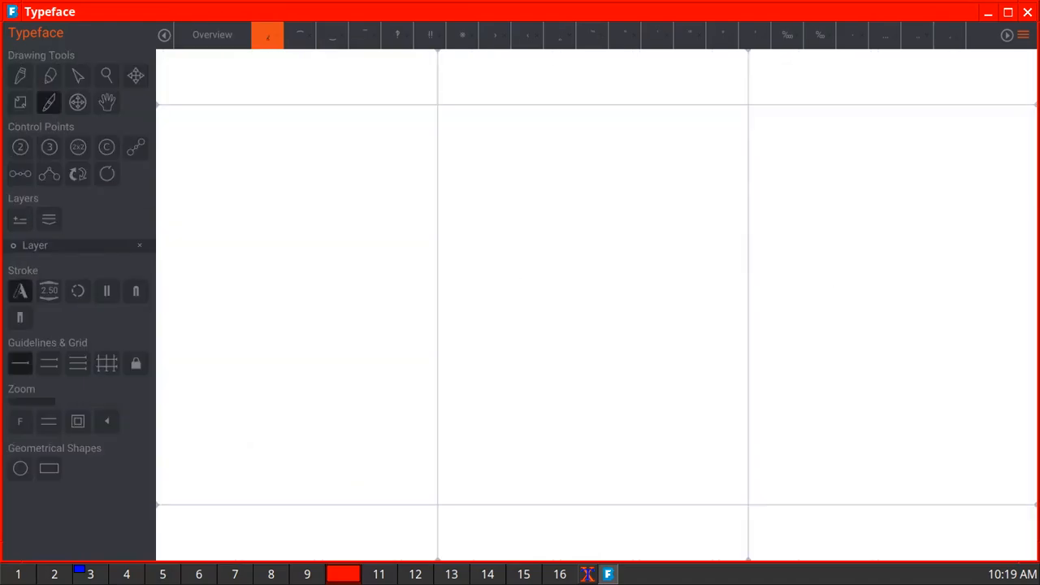
drag(615, 293, 534, 486)
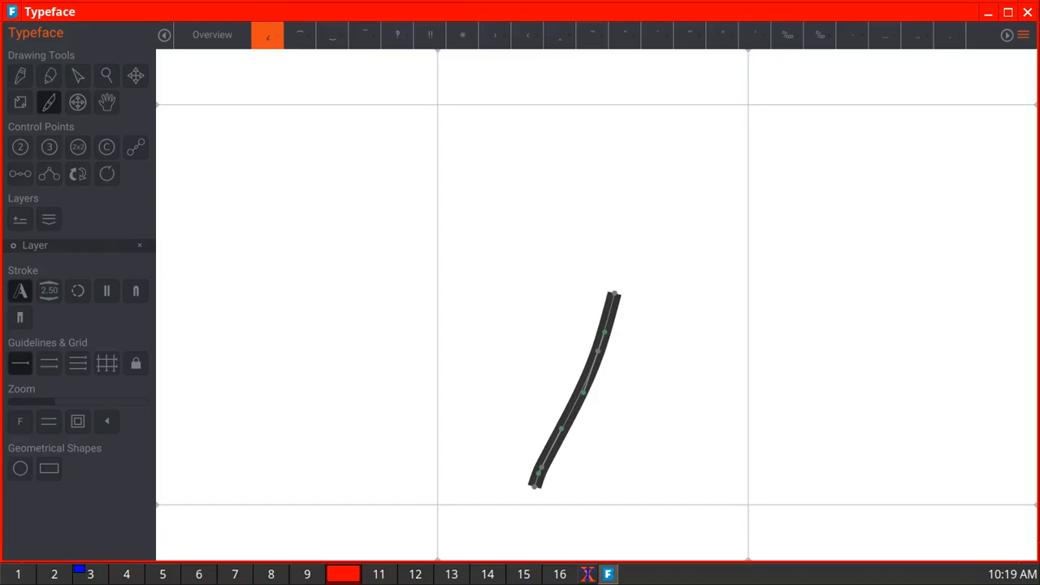
drag(575, 401, 639, 483)
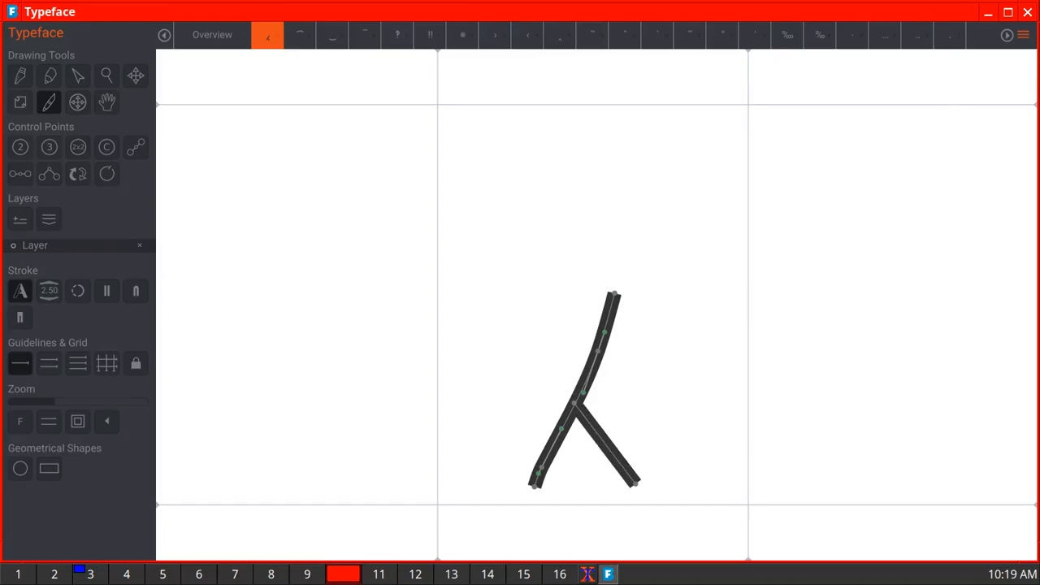
click(213, 34)
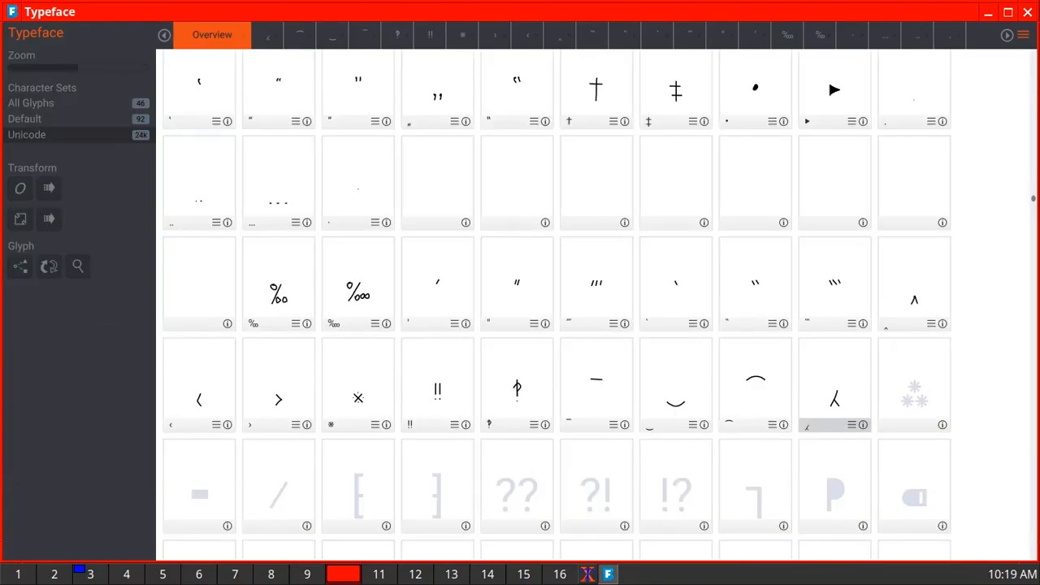
Draw the asterism as three six-armed asterisks in a triangle, one above and two below, using three crossing strokes for each.
double_click(914, 388)
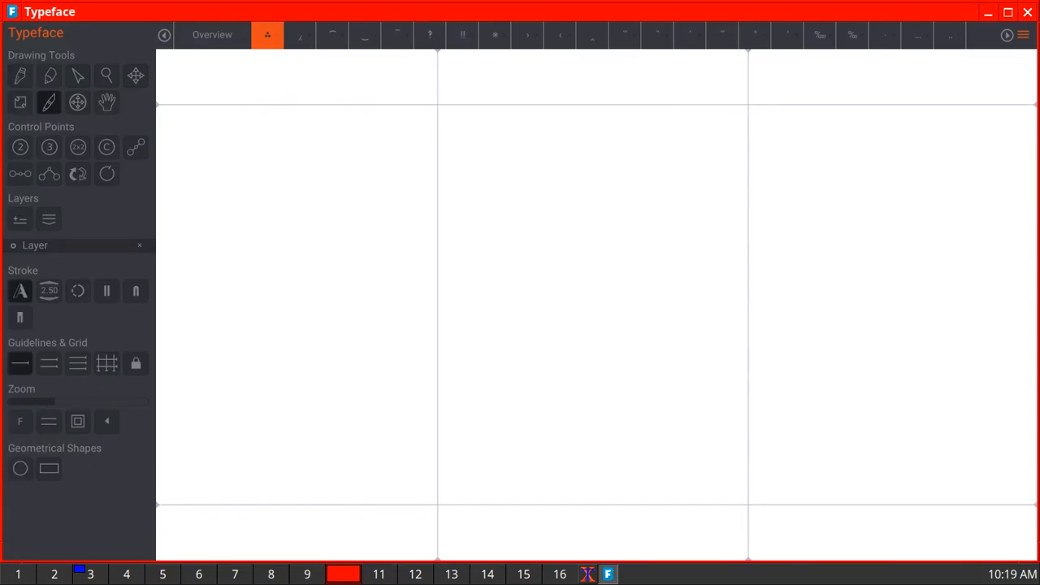
drag(587, 187, 584, 273)
drag(525, 190, 638, 253)
drag(635, 190, 531, 248)
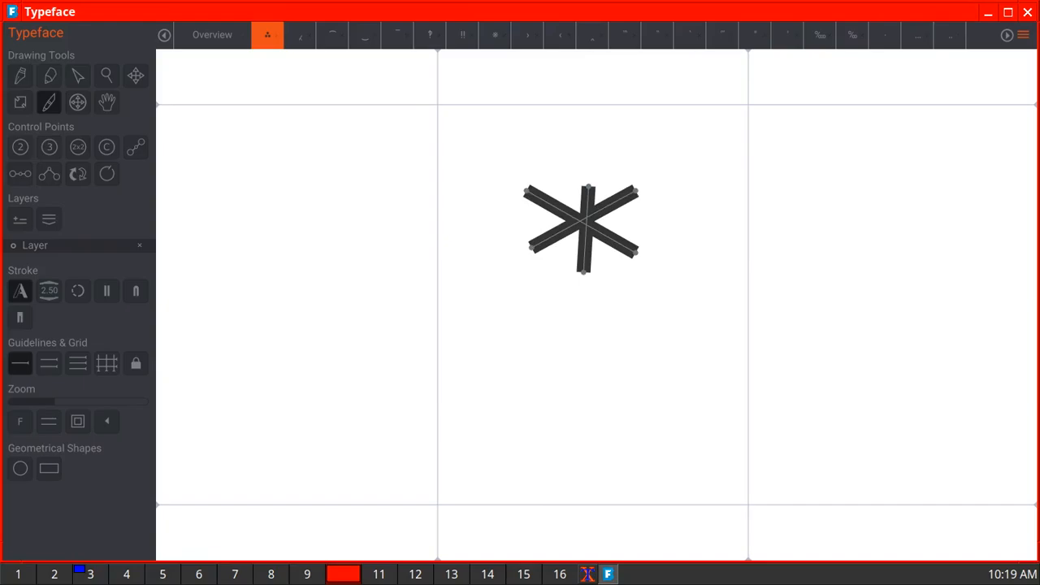
drag(494, 335, 494, 416)
drag(490, 371, 534, 391)
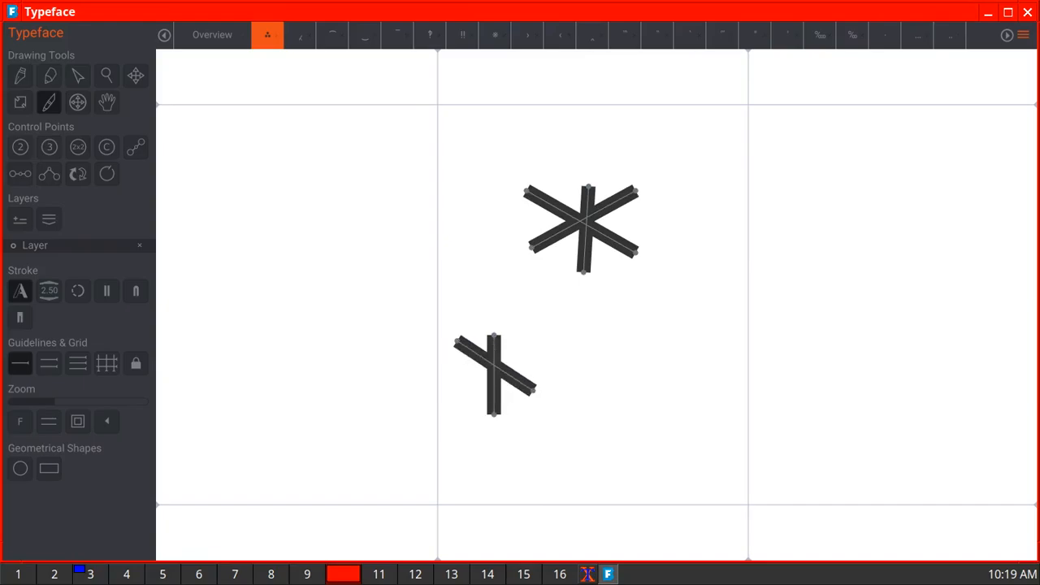
drag(518, 346, 456, 384)
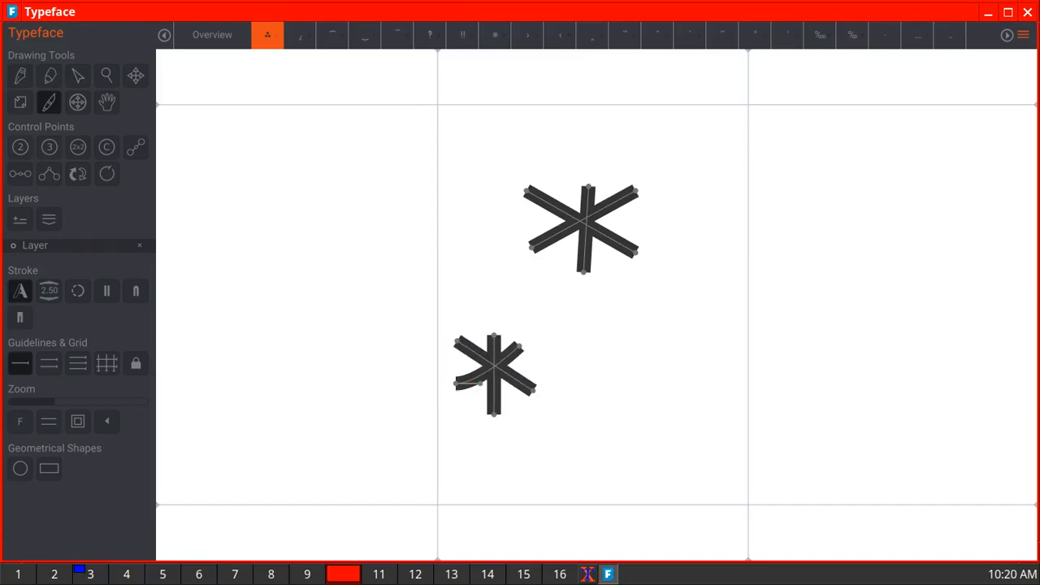
drag(658, 338, 659, 403)
drag(613, 355, 693, 391)
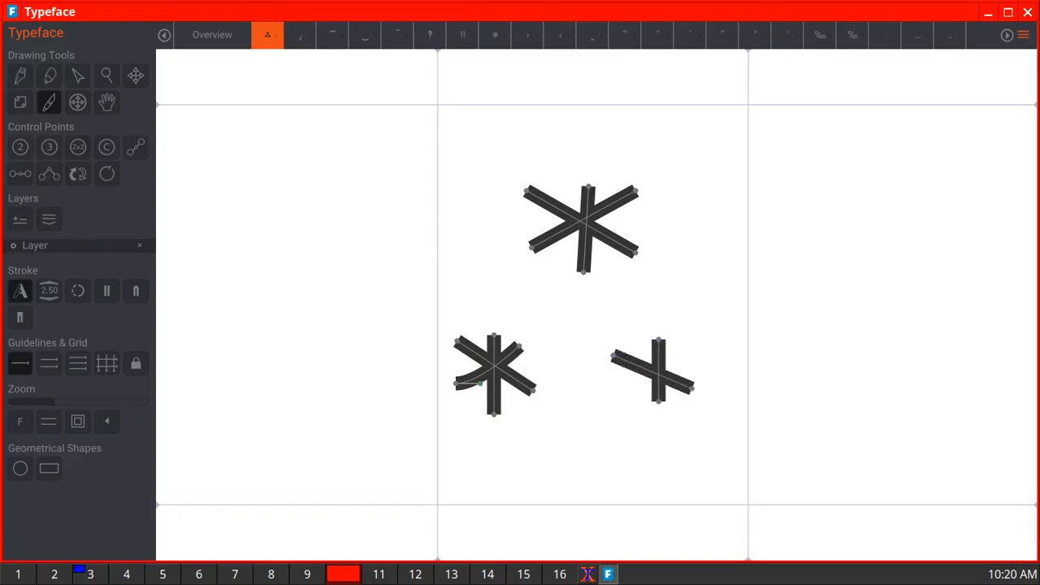
drag(693, 351, 611, 380)
click(212, 35)
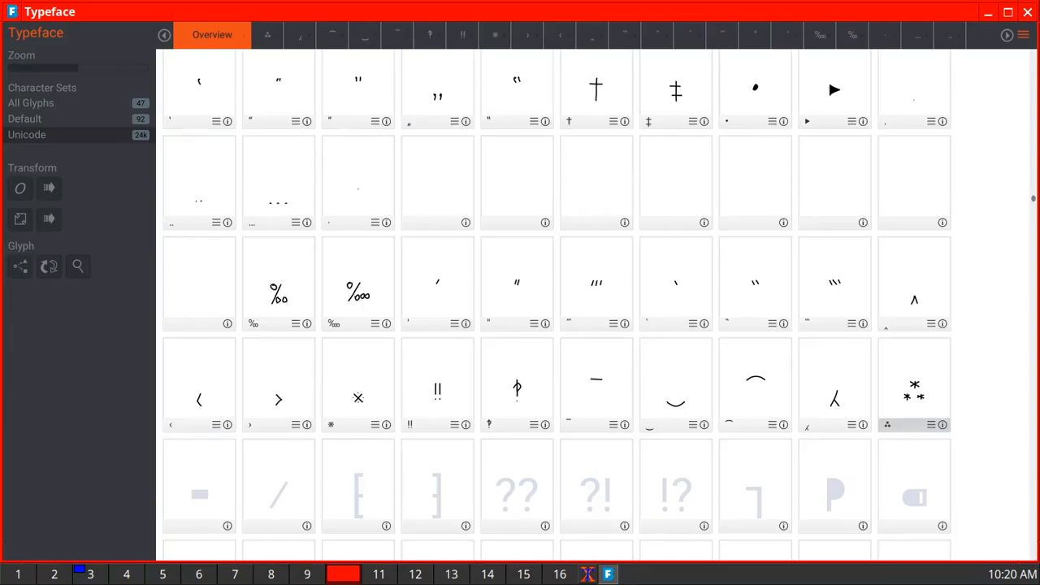
Open the hyphen bullet glyph for drawing.
click(200, 491)
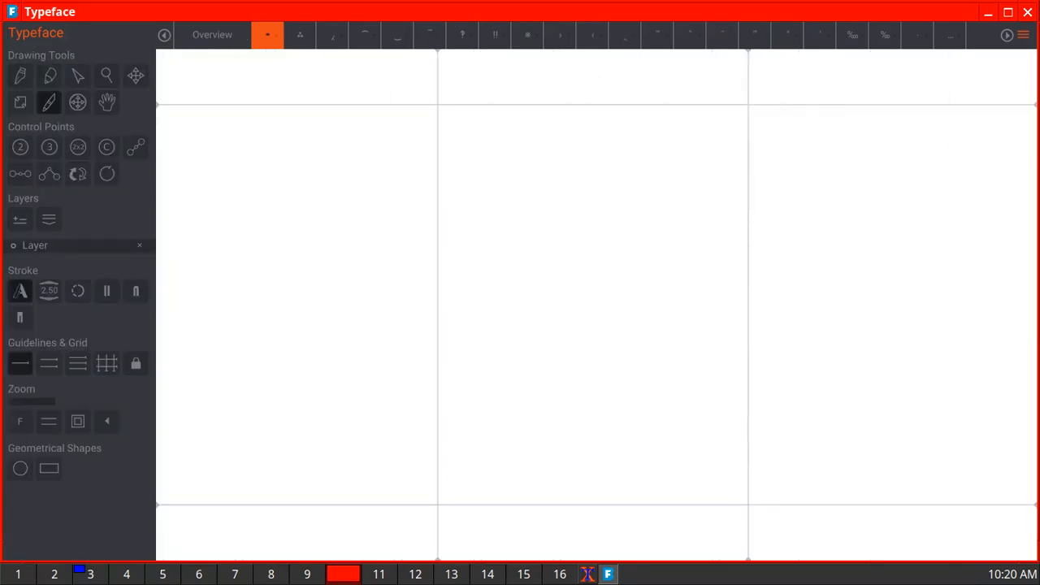
drag(537, 348, 641, 350)
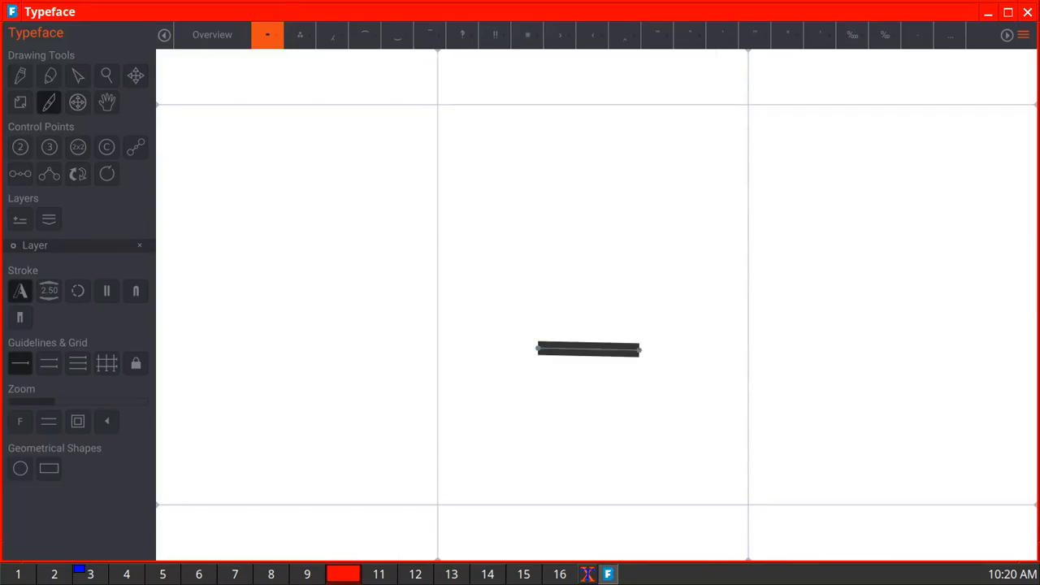
drag(534, 336, 648, 331)
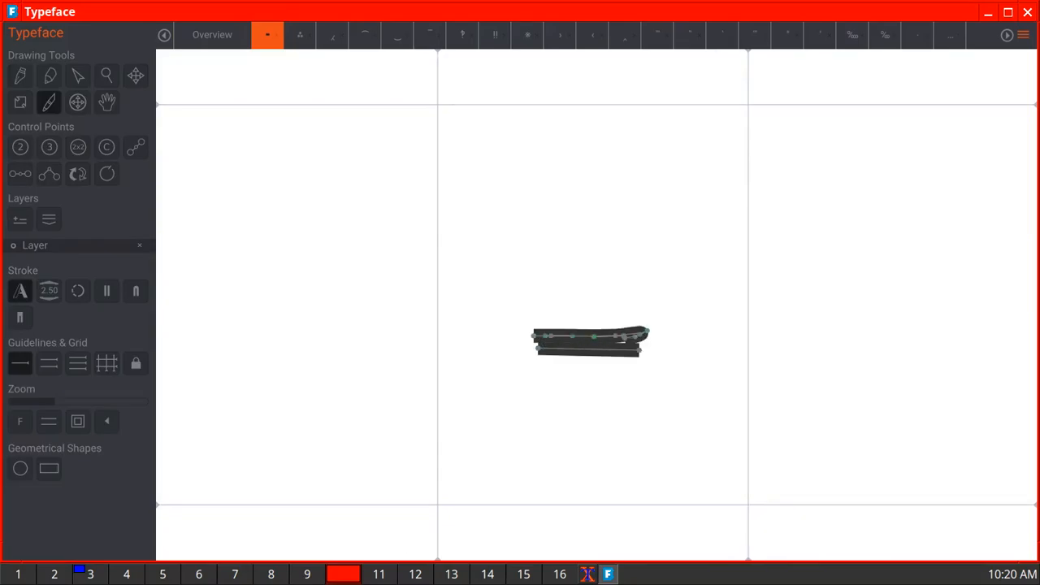
key(ctrl+z)
key(ctrl+z)
Draw the hyphen bullet as a solid wide rectangle near mid-height, filling its inside with overlapping freehand strokes.
mouse_move(538, 348)
mouse_down()
mouse_move(655, 349)
mouse_move(655, 275)
mouse_move(542, 277)
mouse_move(537, 347)
mouse_up()
mouse_move(552, 282)
mouse_down()
mouse_move(648, 285)
mouse_move(551, 304)
mouse_move(551, 339)
mouse_move(539, 345)
mouse_move(644, 336)
mouse_move(644, 288)
mouse_move(549, 281)
mouse_move(568, 333)
mouse_move(641, 332)
mouse_move(629, 336)
mouse_move(644, 318)
mouse_move(636, 286)
mouse_up()
mouse_move(644, 329)
mouse_down()
mouse_move(646, 306)
mouse_move(641, 320)
mouse_move(557, 320)
mouse_move(560, 302)
mouse_move(634, 291)
mouse_move(608, 312)
mouse_move(563, 312)
mouse_move(569, 299)
mouse_move(624, 297)
mouse_move(571, 304)
mouse_move(600, 295)
mouse_move(574, 309)
mouse_move(605, 311)
mouse_up()
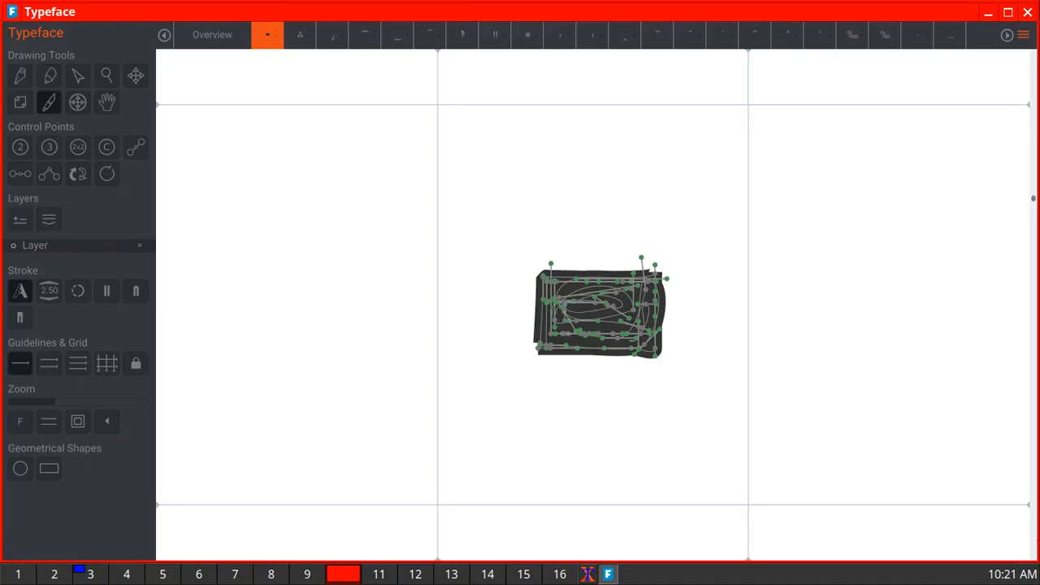
click(212, 35)
Draw the fraction slash as one long forward-slanting stroke through the middle of the glyph.
scroll(557, 304, down, 3)
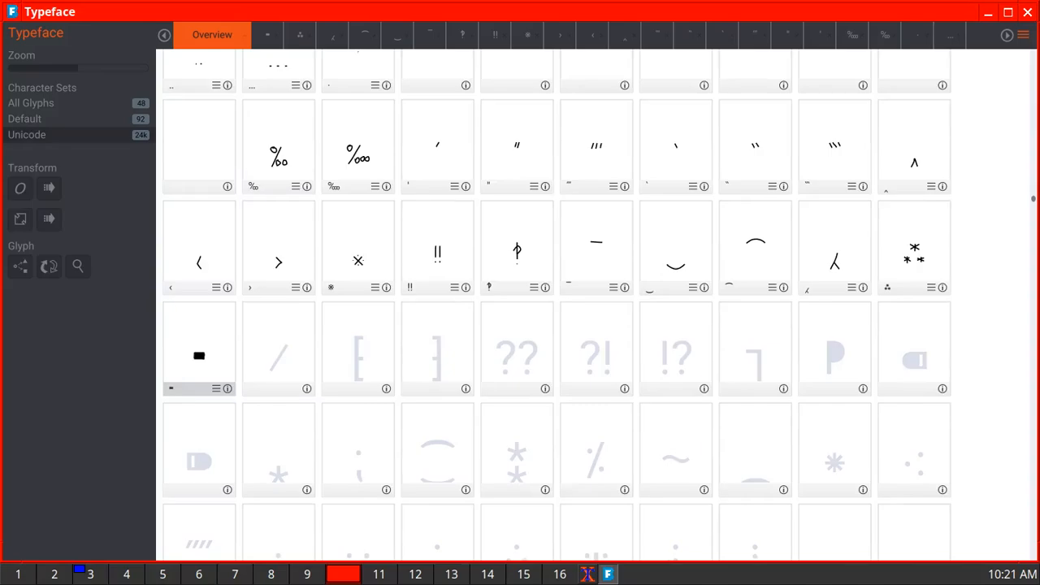
double_click(279, 349)
drag(635, 199, 530, 442)
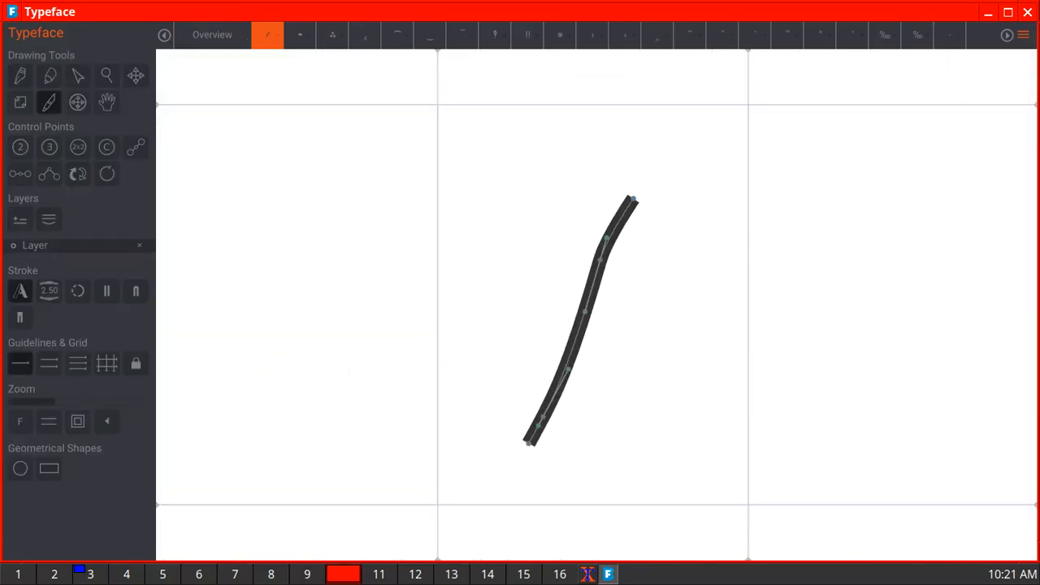
click(212, 35)
Draw the left square bracket with quill as a tall bracket stroke plus a short horizontal bar from its middle.
double_click(359, 353)
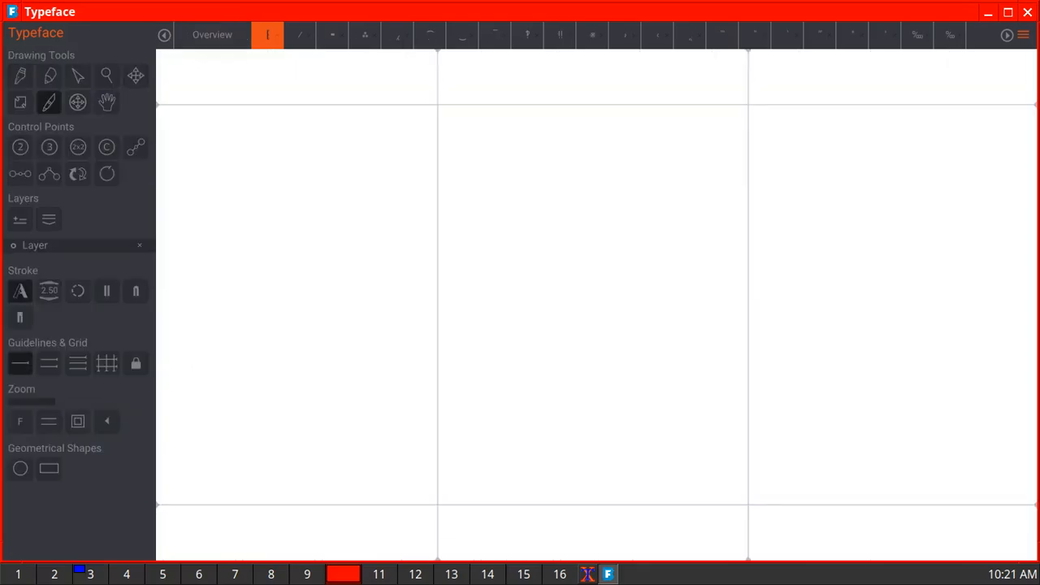
mouse_move(606, 180)
mouse_down()
mouse_move(559, 191)
mouse_move(557, 203)
mouse_move(551, 482)
mouse_move(616, 485)
mouse_up()
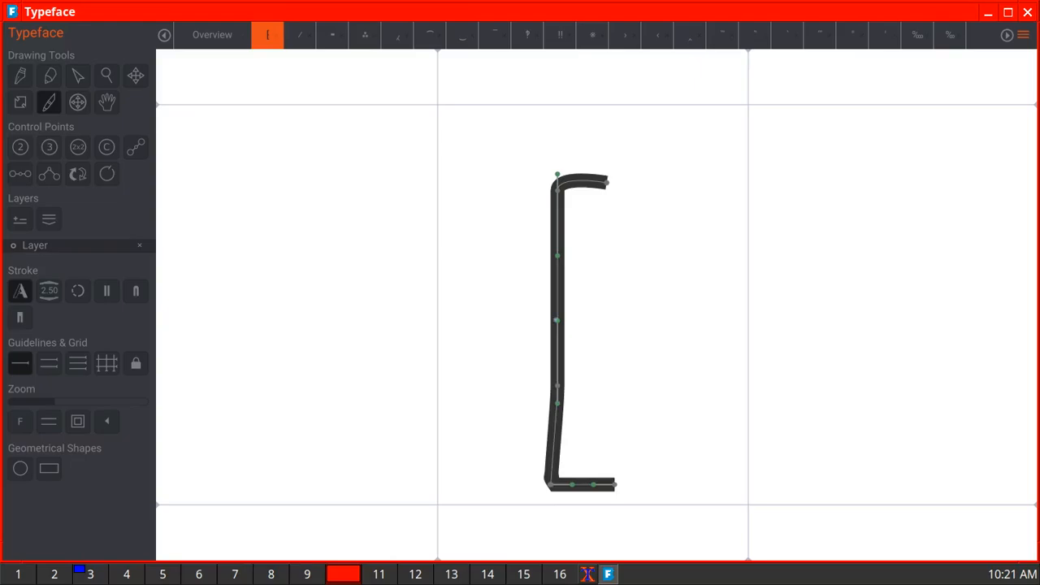
drag(558, 320, 614, 321)
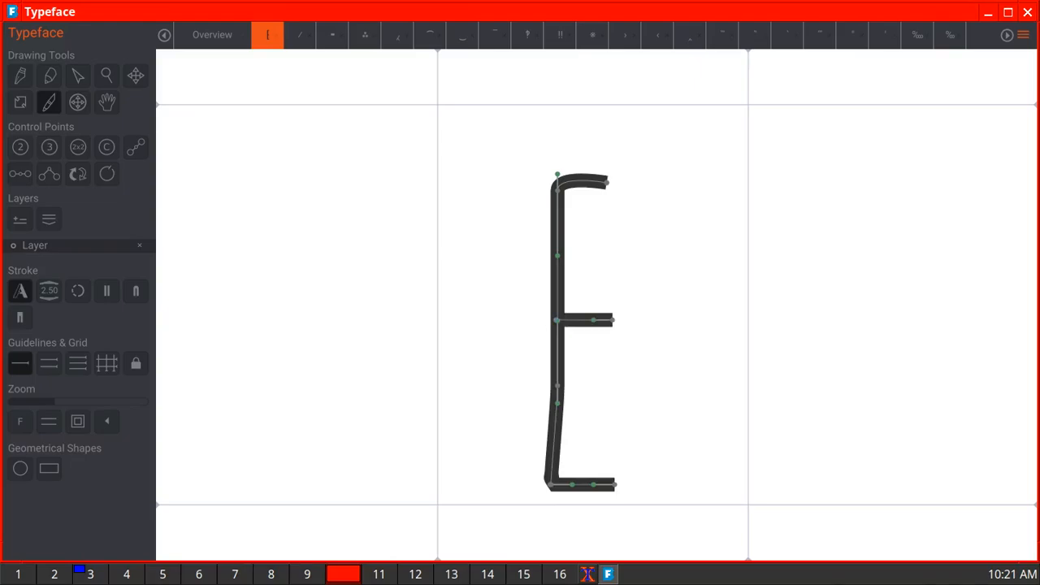
click(212, 35)
Draw the right square bracket with quill as a tall bracket stroke plus a short horizontal bar at its middle.
double_click(437, 349)
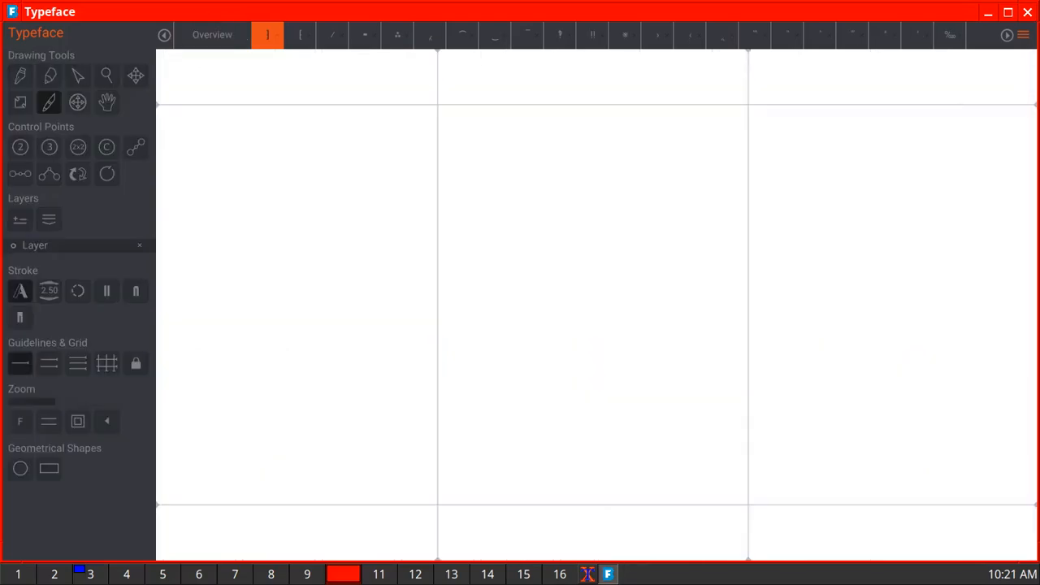
mouse_move(556, 192)
mouse_down()
mouse_move(594, 191)
mouse_move(596, 221)
mouse_move(596, 497)
mouse_move(559, 493)
mouse_up()
drag(590, 327, 562, 327)
click(212, 35)
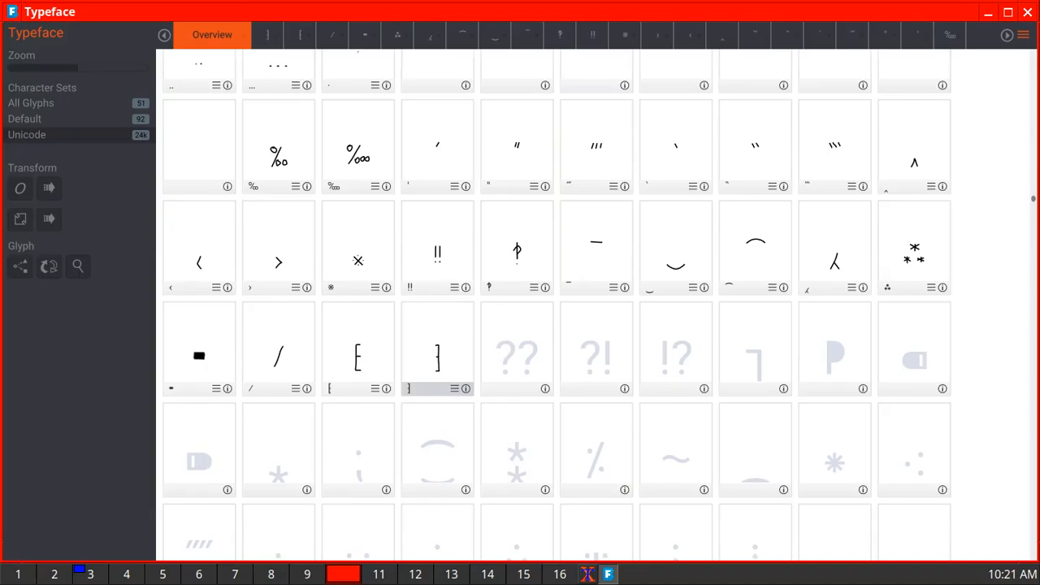
Draw the double question mark as two side-by-side hooked strokes, each with a short dot stroke beneath it.
double_click(517, 357)
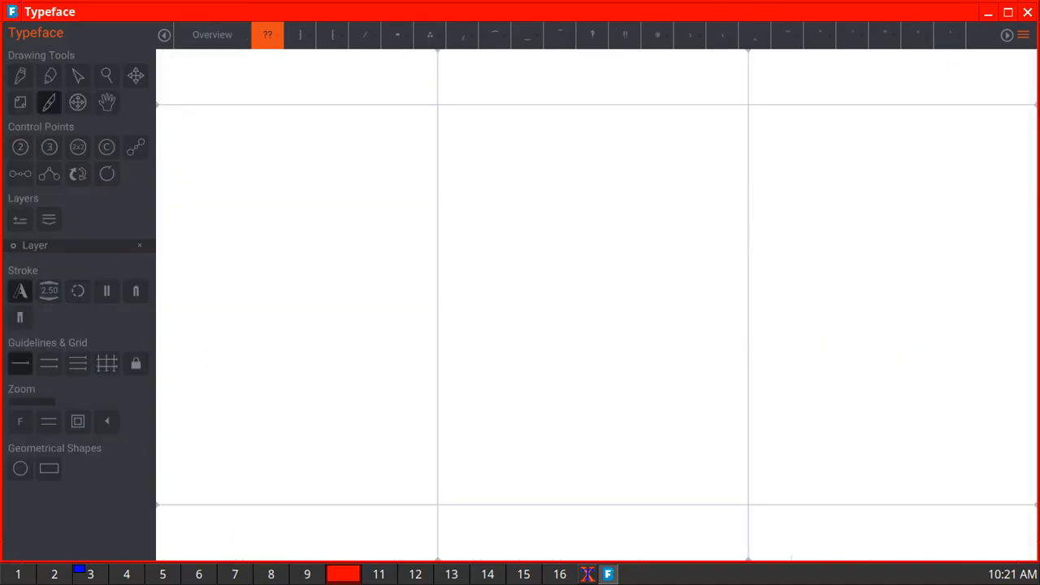
mouse_move(525, 262)
mouse_down()
mouse_move(545, 230)
mouse_move(584, 271)
mouse_move(583, 301)
mouse_move(559, 326)
mouse_move(552, 400)
mouse_up()
drag(550, 450, 550, 460)
mouse_move(610, 257)
mouse_down()
mouse_move(610, 213)
mouse_move(644, 200)
mouse_move(668, 246)
mouse_move(630, 296)
mouse_move(625, 394)
mouse_up()
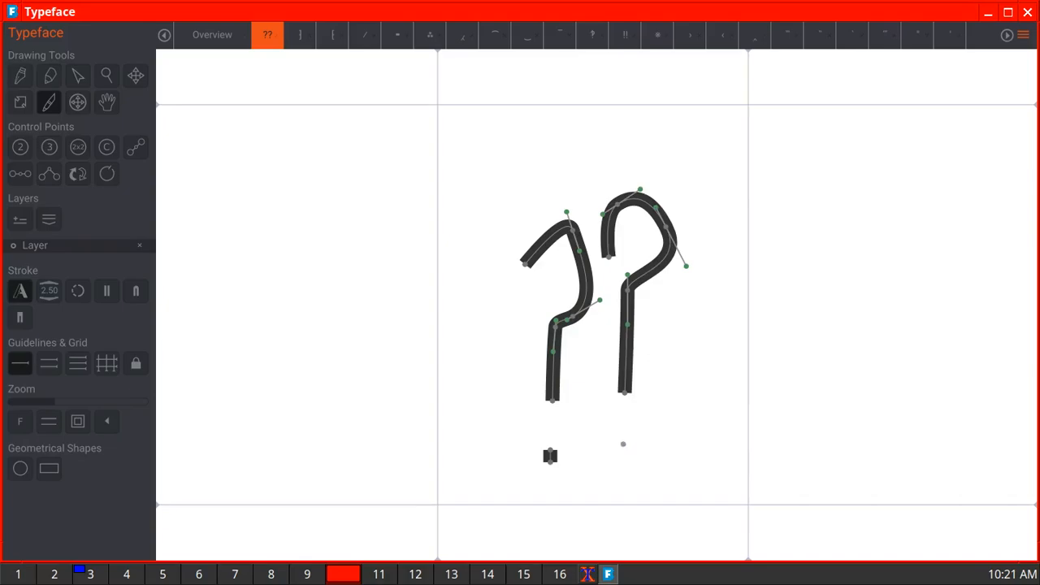
drag(624, 444, 624, 453)
click(212, 35)
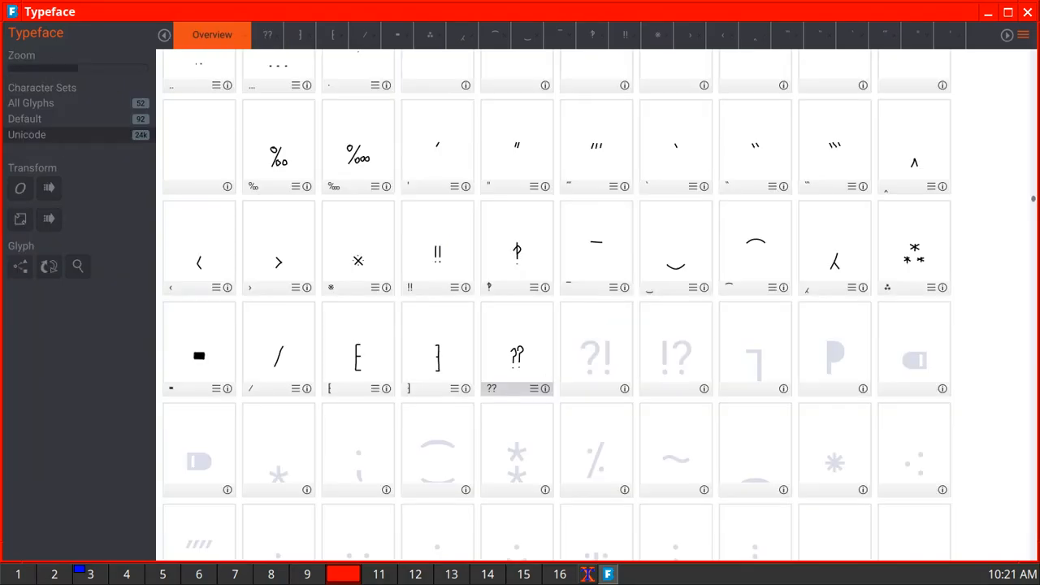
Draw the question exclamation mark as a hooked stroke followed by a straight vertical stroke, each with a short dot beneath.
double_click(596, 350)
mouse_move(520, 265)
mouse_down()
mouse_move(578, 265)
mouse_move(555, 298)
mouse_move(551, 370)
mouse_up()
drag(545, 429, 544, 452)
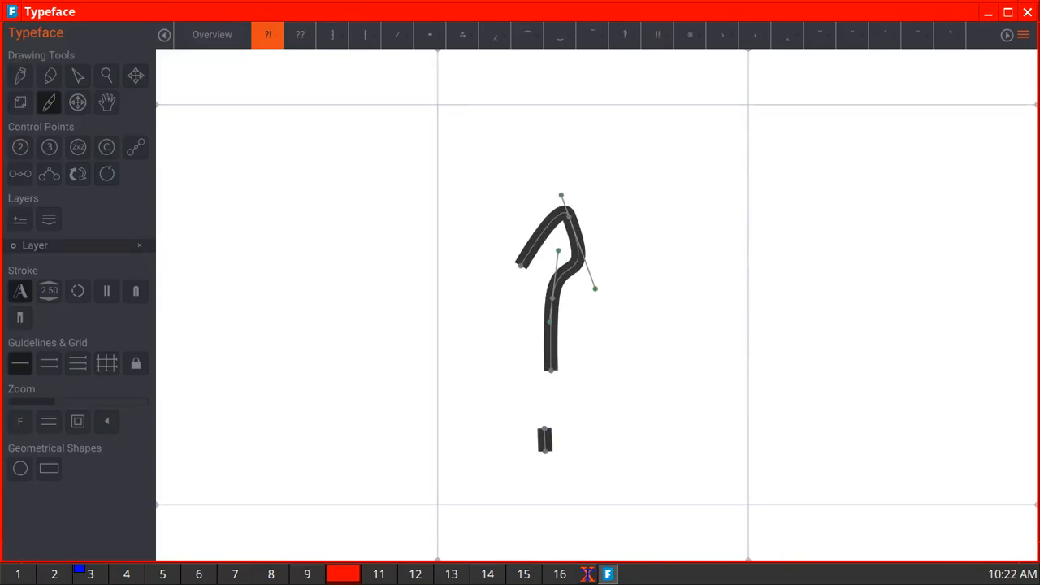
drag(626, 207, 620, 375)
drag(620, 429, 620, 447)
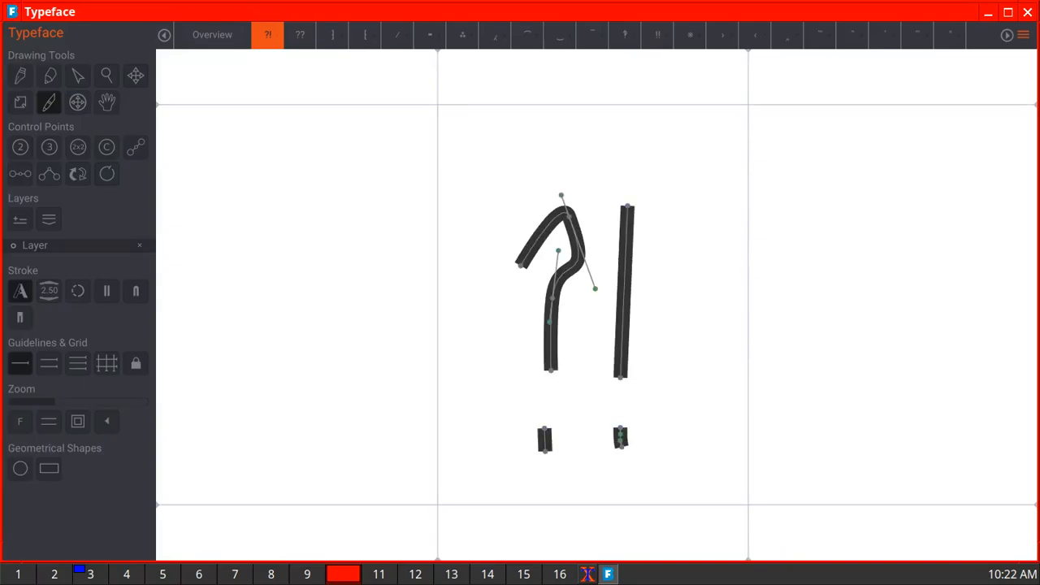
click(212, 35)
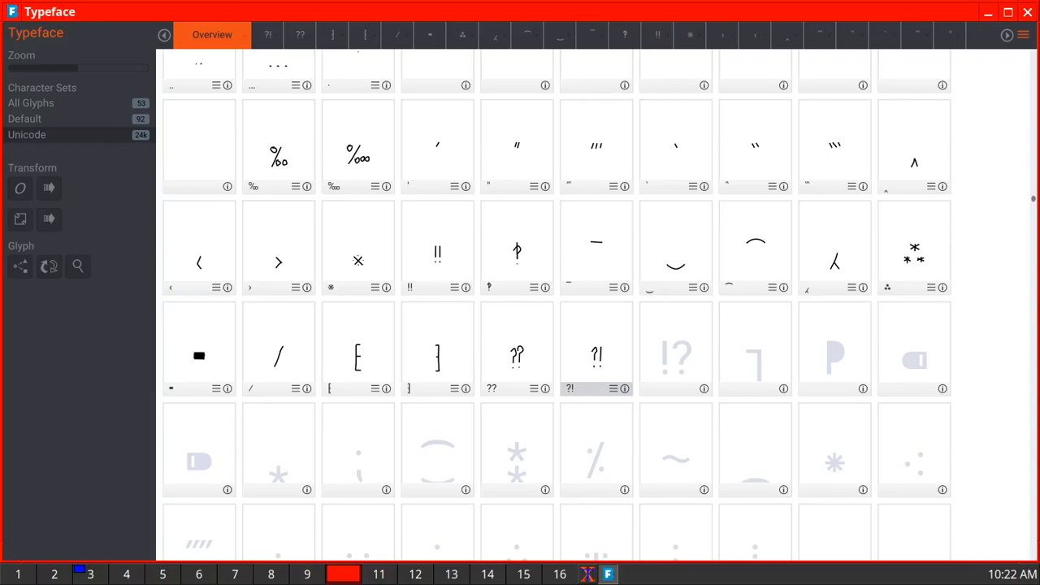
Draw the exclamation question mark as a straight vertical stroke followed by a hooked stroke, each with a short dot beneath.
double_click(676, 350)
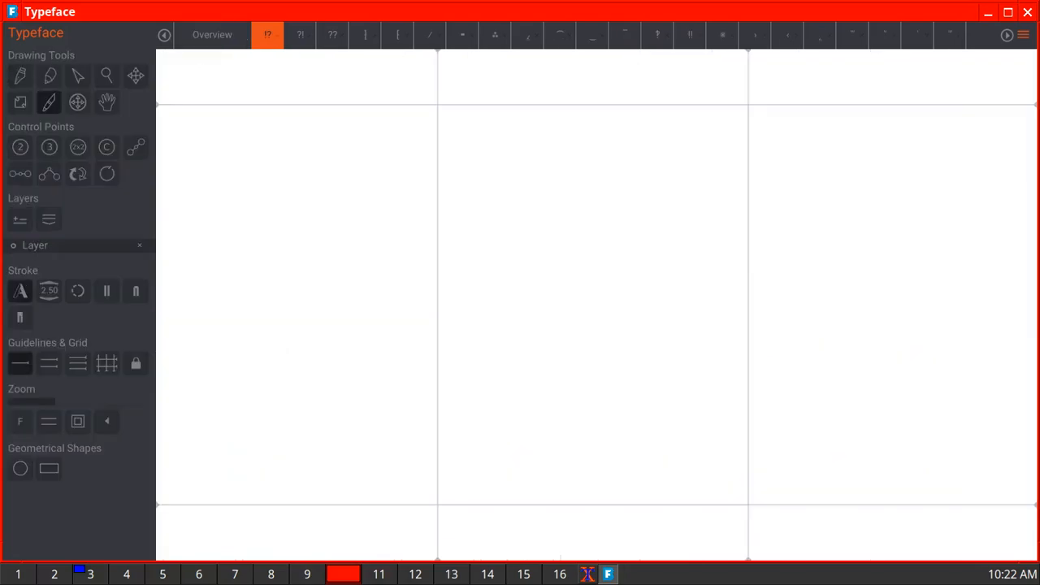
drag(539, 199, 534, 348)
drag(533, 408, 534, 435)
mouse_move(599, 243)
mouse_down()
mouse_move(619, 207)
mouse_move(663, 221)
mouse_move(647, 257)
mouse_move(624, 269)
mouse_move(626, 329)
mouse_up()
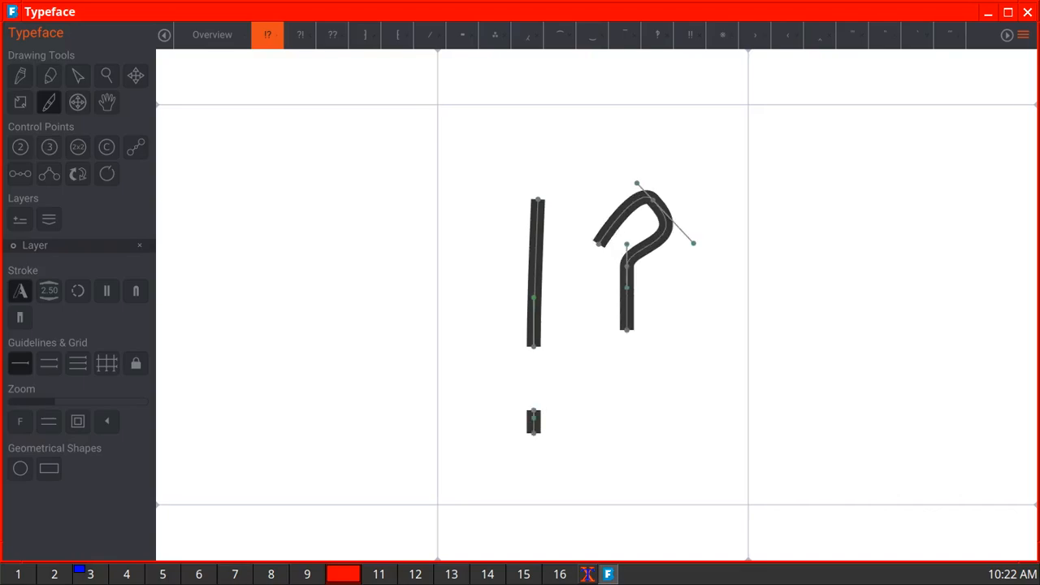
drag(630, 409, 630, 432)
click(212, 35)
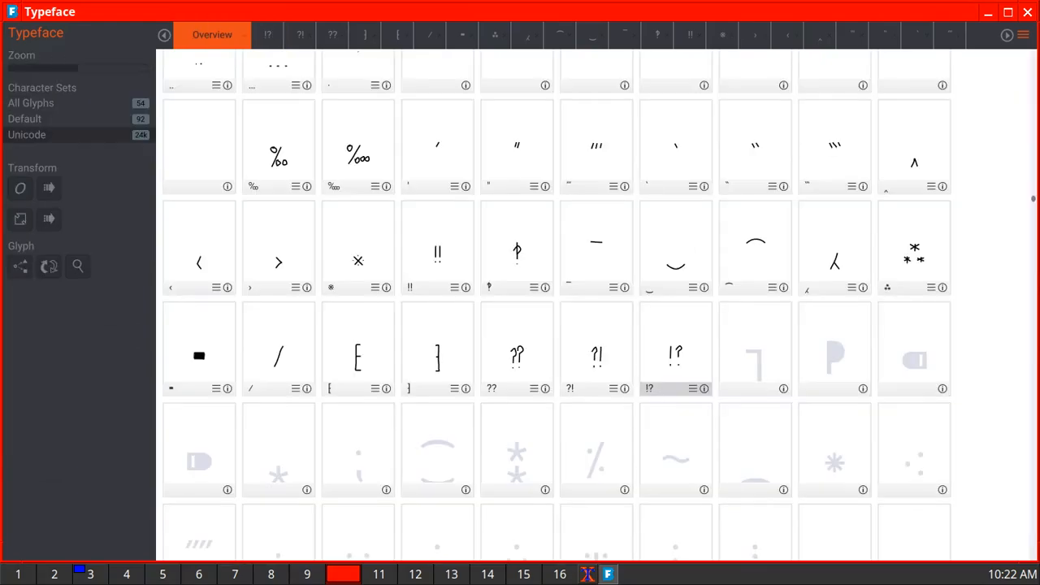
Draw the Tironian et sign as a single 7-shaped stroke with a horizontal bar and a descending stem.
double_click(755, 358)
mouse_move(528, 302)
mouse_down()
mouse_move(619, 295)
mouse_move(591, 459)
mouse_up()
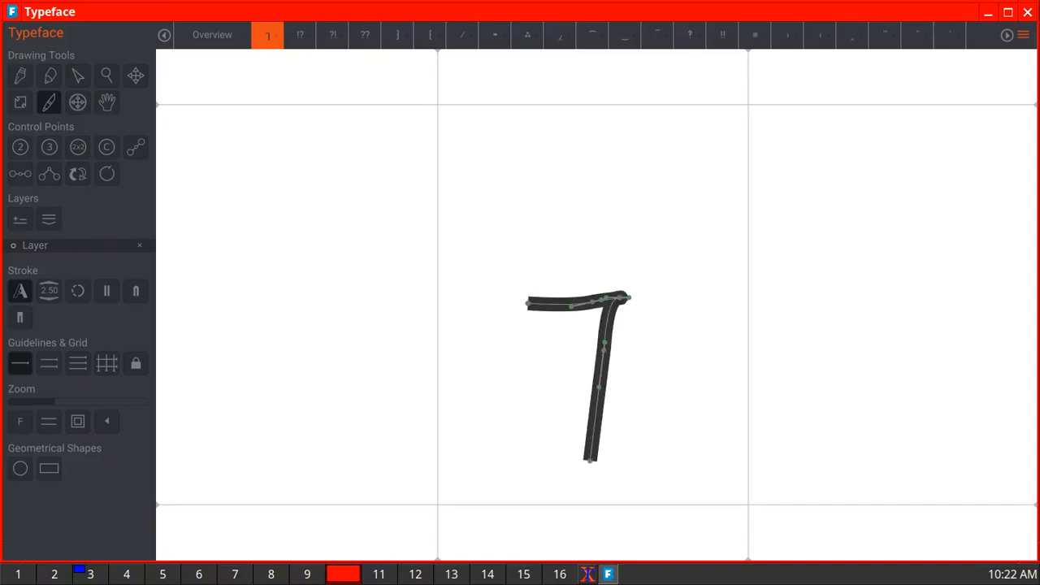
click(212, 35)
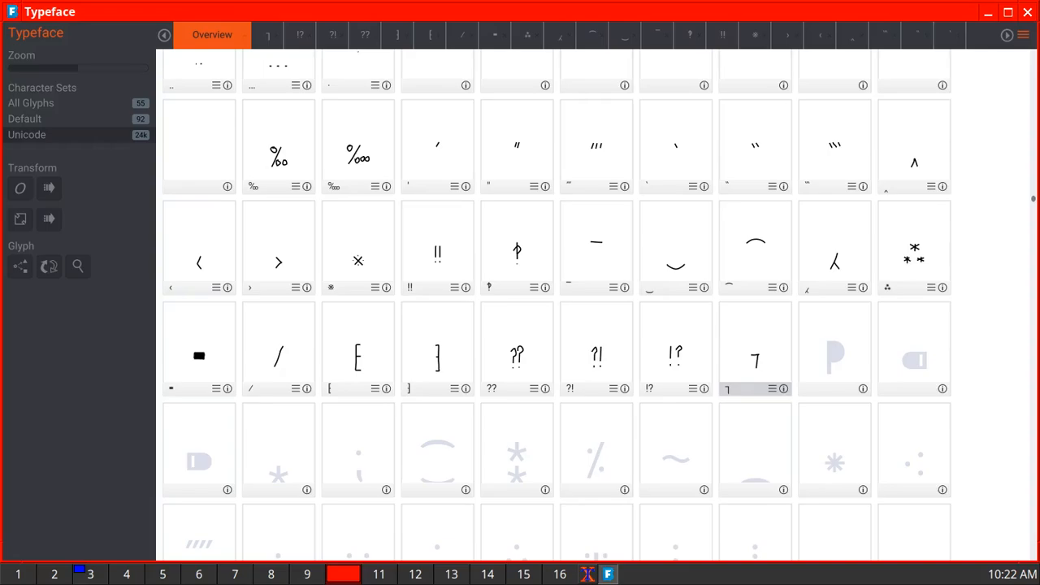
Draw the reversed pilcrow with a right-facing bowl and two long vertical stems, filling the bowl solid with overlapping strokes.
double_click(835, 356)
mouse_move(528, 217)
mouse_down()
mouse_move(638, 235)
mouse_move(599, 293)
mouse_move(566, 296)
mouse_up()
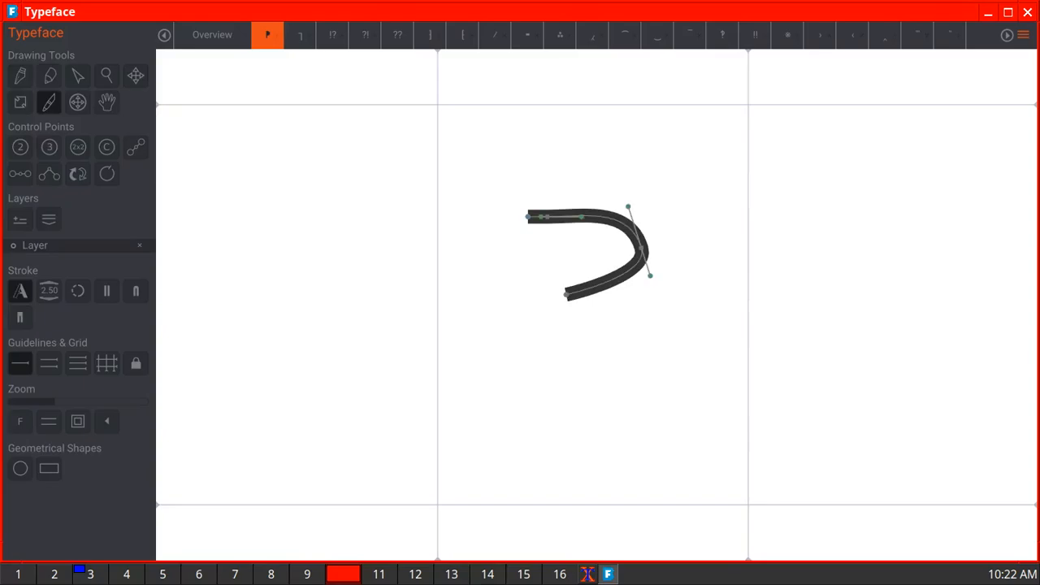
drag(528, 216, 535, 449)
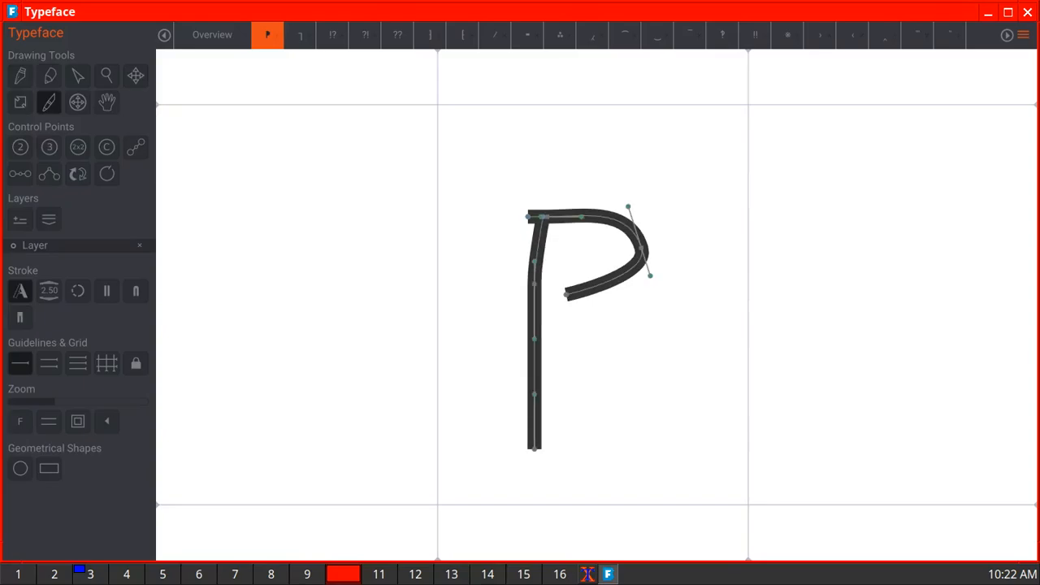
drag(565, 216, 565, 448)
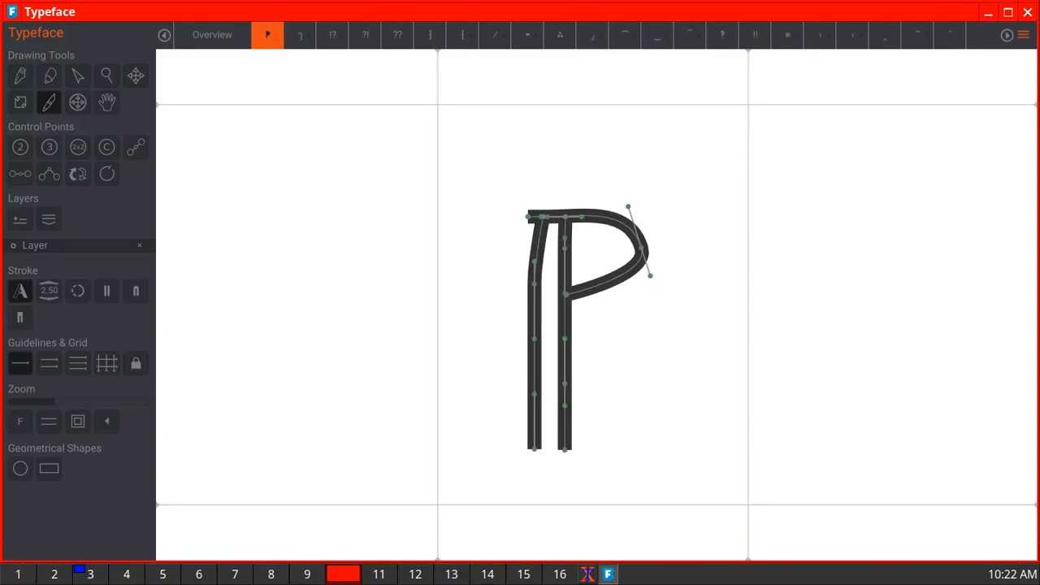
mouse_move(571, 283)
mouse_down()
mouse_move(625, 253)
mouse_move(579, 275)
mouse_move(629, 248)
mouse_move(614, 231)
mouse_move(566, 214)
mouse_move(572, 278)
mouse_up()
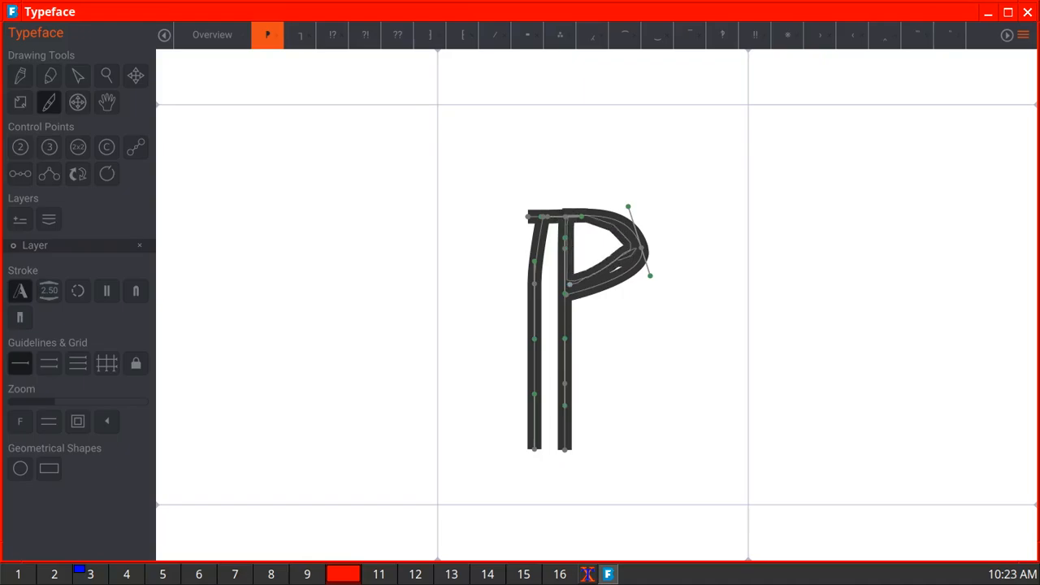
mouse_move(635, 248)
mouse_down()
mouse_move(581, 271)
mouse_move(576, 222)
mouse_move(608, 236)
mouse_move(603, 255)
mouse_move(584, 230)
mouse_move(583, 254)
mouse_move(598, 230)
mouse_move(602, 242)
mouse_up()
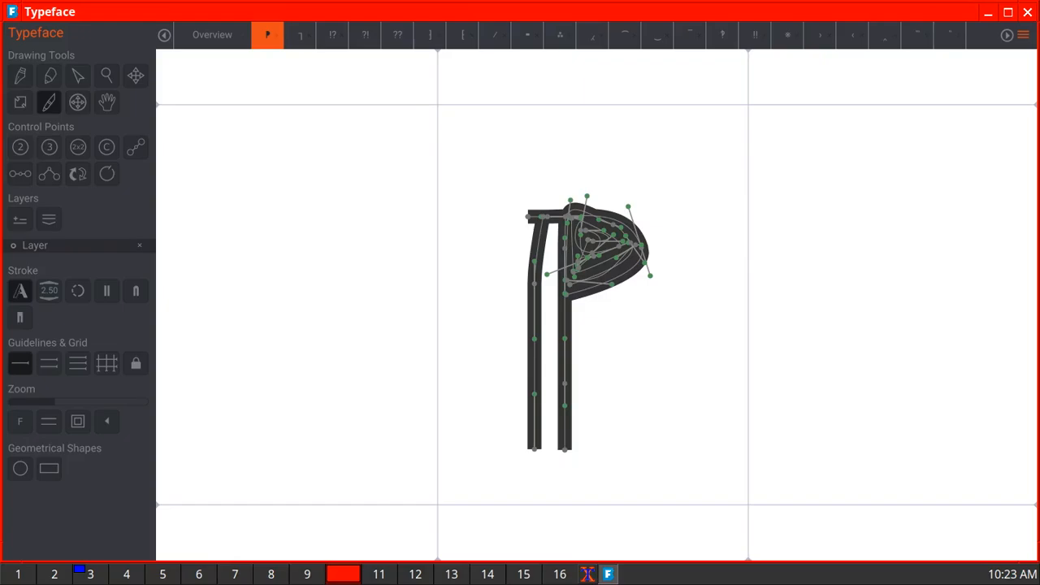
click(212, 35)
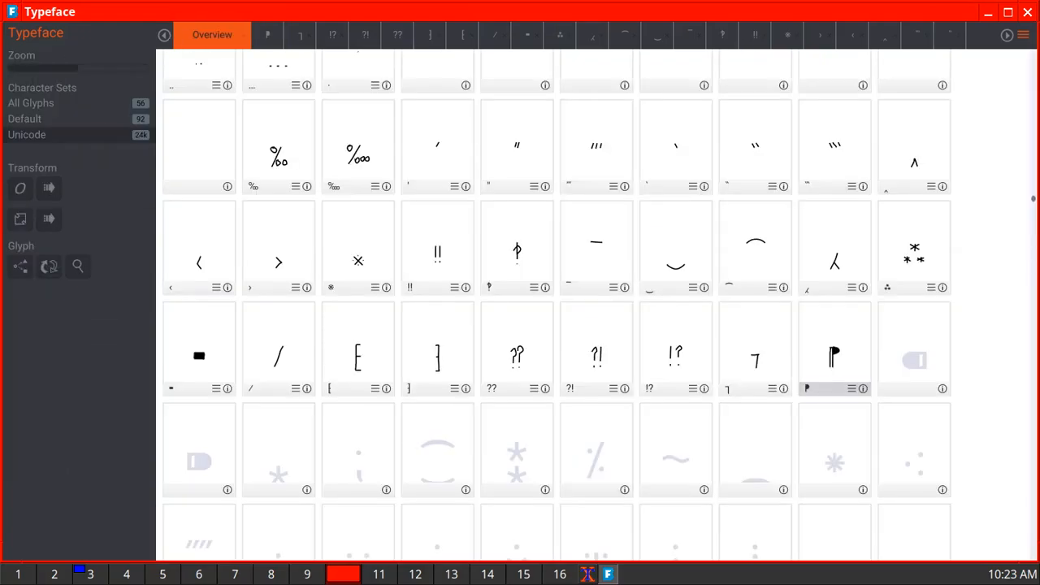
Draw the black leftwards bullet as a left-rounded outline with a vertical bar, filling its rounded end with overlapping strokes.
double_click(915, 356)
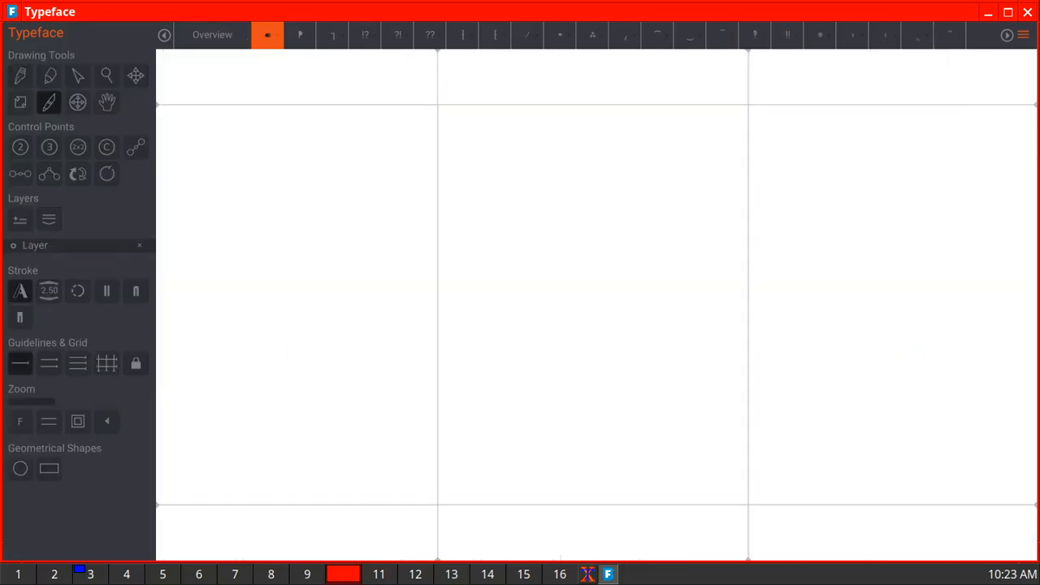
mouse_move(648, 280)
mouse_down()
mouse_move(554, 281)
mouse_move(510, 314)
mouse_move(507, 379)
mouse_move(559, 411)
mouse_move(660, 412)
mouse_up()
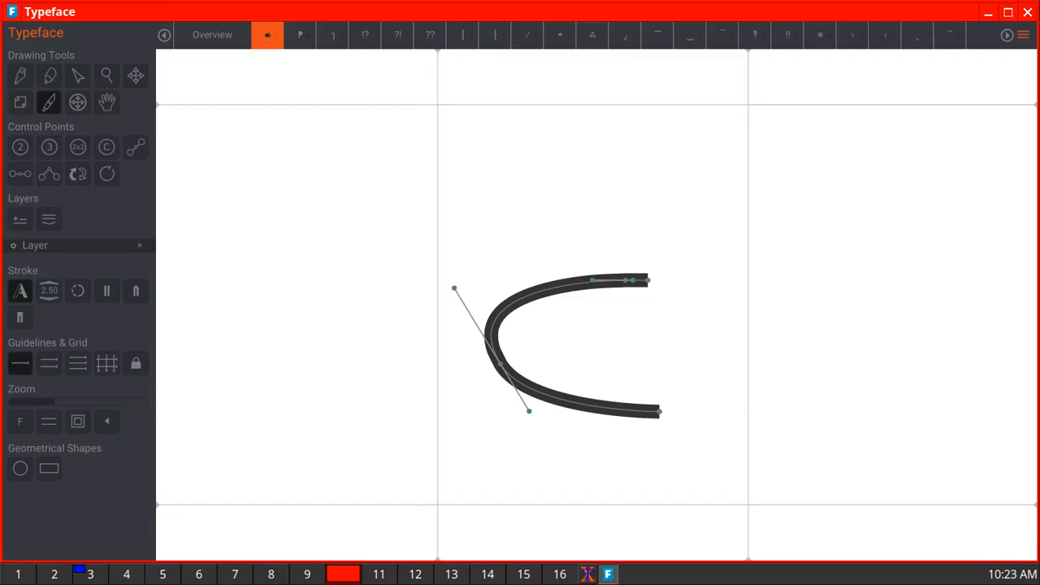
drag(618, 281, 616, 400)
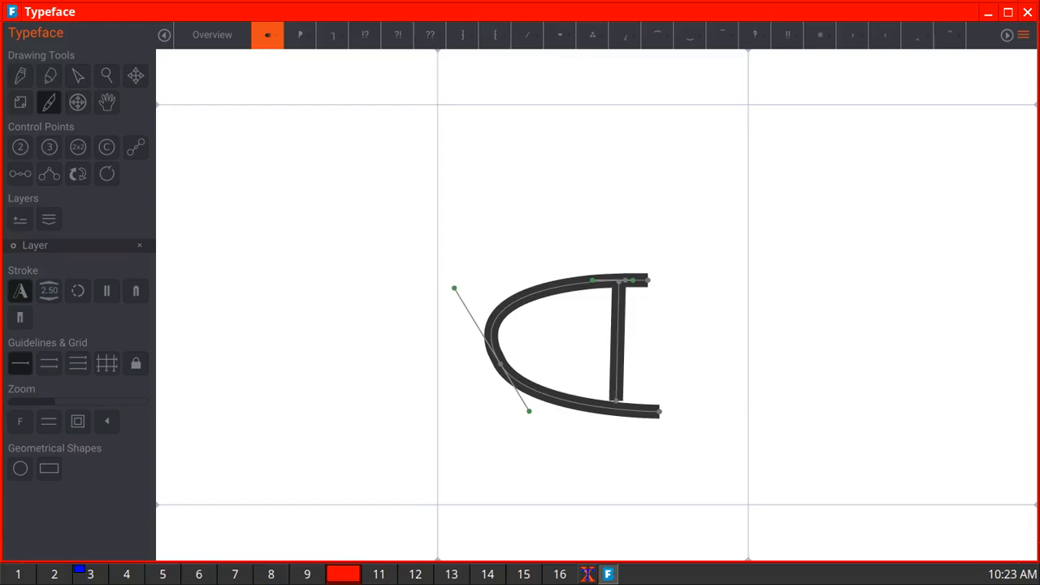
mouse_move(582, 280)
mouse_down()
mouse_move(582, 401)
mouse_move(501, 359)
mouse_move(537, 375)
mouse_move(494, 329)
mouse_move(580, 286)
mouse_up()
mouse_move(563, 293)
mouse_down()
mouse_move(569, 389)
mouse_move(570, 298)
mouse_move(558, 363)
mouse_move(542, 366)
mouse_move(558, 301)
mouse_move(510, 314)
mouse_move(503, 347)
mouse_move(540, 353)
mouse_move(508, 321)
mouse_move(515, 312)
mouse_move(542, 330)
mouse_move(540, 348)
mouse_move(511, 317)
mouse_move(534, 301)
mouse_move(527, 322)
mouse_move(537, 317)
mouse_move(515, 312)
mouse_move(530, 323)
mouse_move(506, 352)
mouse_up()
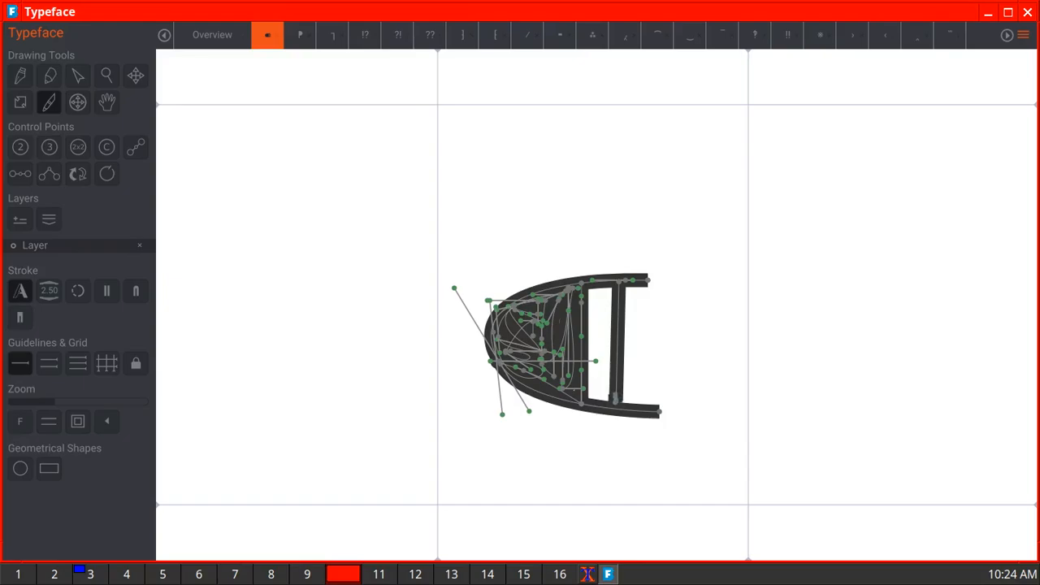
click(212, 35)
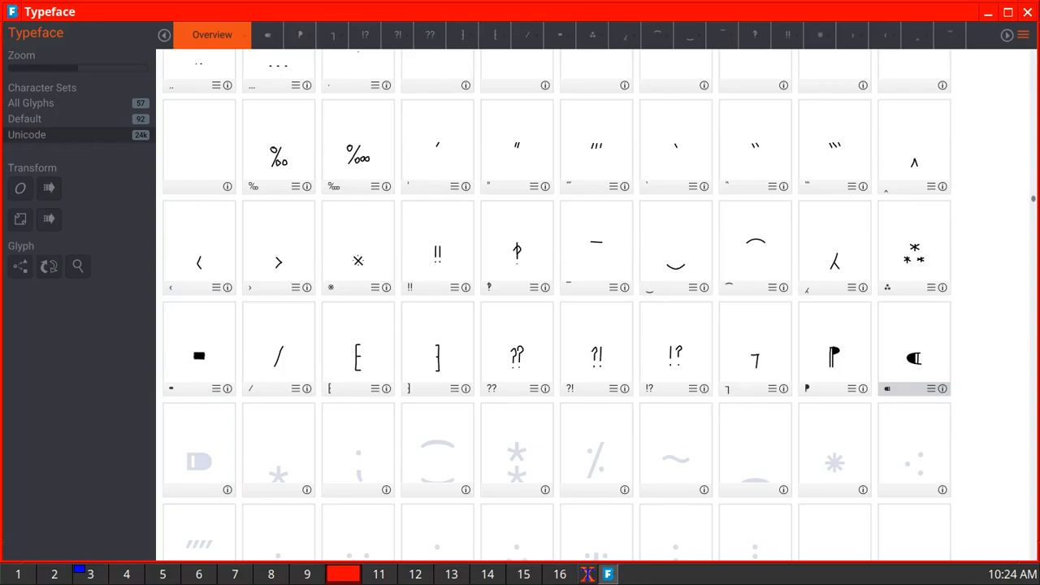
Draw the black rightwards bullet as a right-rounded outline with a vertical bar, filling its rounded end with overlapping strokes.
double_click(199, 455)
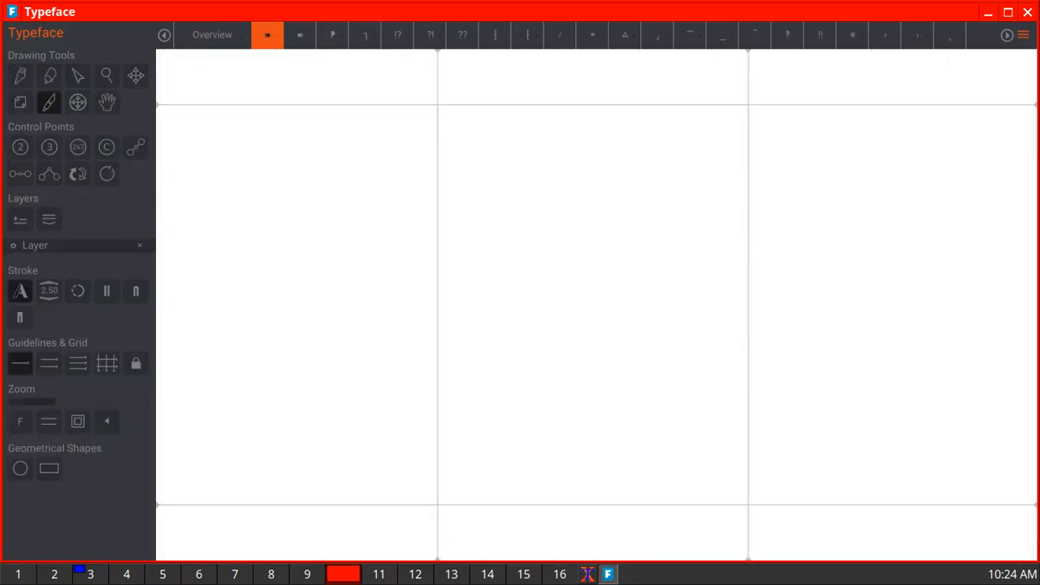
drag(508, 279, 533, 280)
mouse_move(608, 279)
mouse_down()
mouse_move(685, 328)
mouse_move(680, 376)
mouse_move(609, 408)
mouse_move(501, 407)
mouse_up()
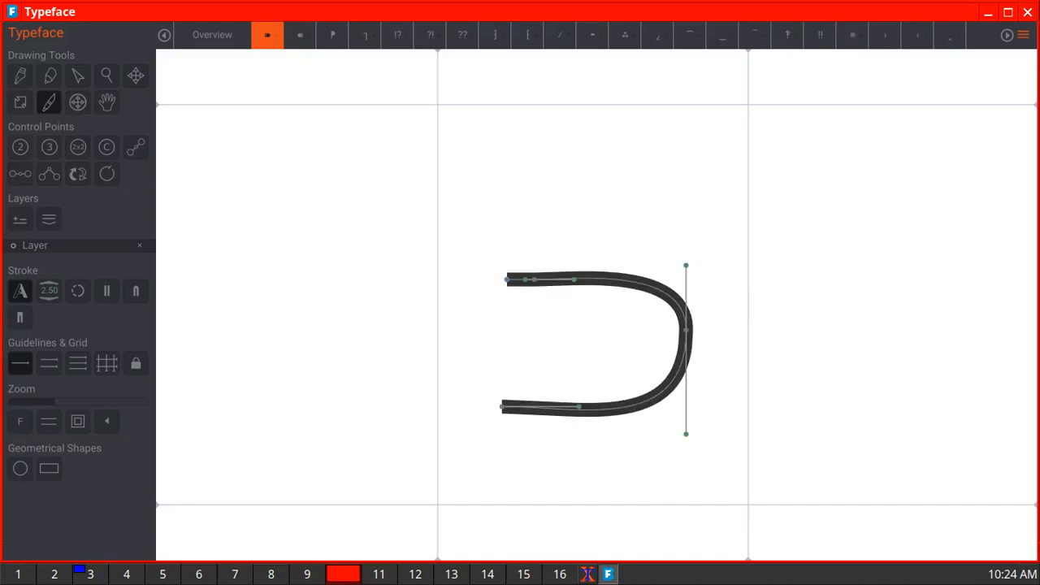
drag(536, 276, 537, 404)
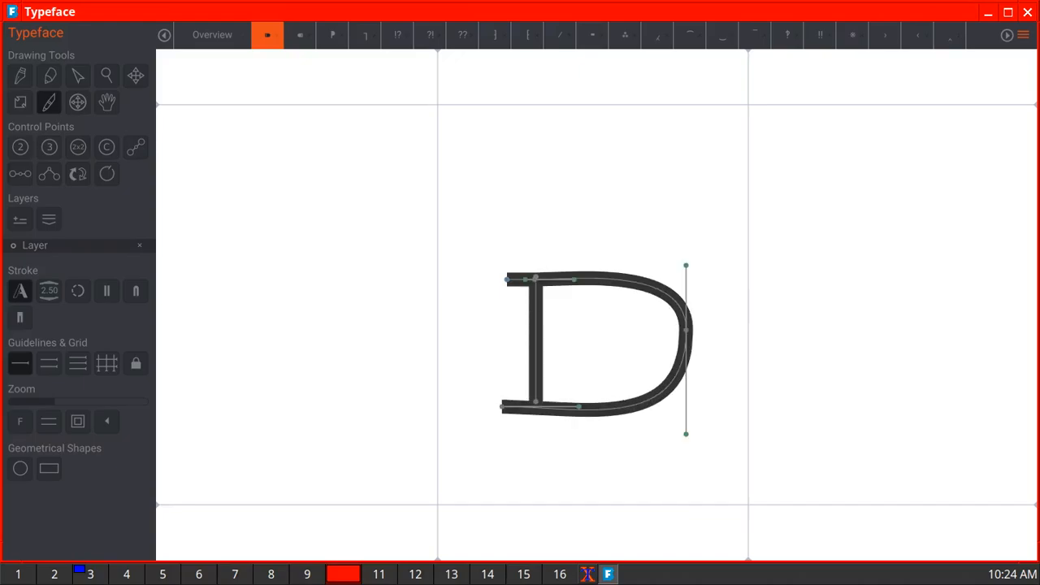
mouse_move(584, 278)
mouse_down()
mouse_move(580, 406)
mouse_move(642, 378)
mouse_move(602, 398)
mouse_move(646, 391)
mouse_move(671, 367)
mouse_move(671, 317)
mouse_move(672, 365)
mouse_move(655, 385)
mouse_move(674, 316)
mouse_move(660, 302)
mouse_move(582, 281)
mouse_move(582, 350)
mouse_move(655, 362)
mouse_move(586, 386)
mouse_move(634, 376)
mouse_move(590, 352)
mouse_move(589, 276)
mouse_move(595, 345)
mouse_move(643, 358)
mouse_move(591, 363)
mouse_move(656, 346)
mouse_move(596, 365)
mouse_move(614, 340)
mouse_move(668, 338)
mouse_move(619, 324)
mouse_move(594, 334)
mouse_move(604, 277)
mouse_move(668, 314)
mouse_move(653, 335)
mouse_move(590, 325)
mouse_move(590, 292)
mouse_move(648, 317)
mouse_move(609, 317)
mouse_up()
mouse_move(614, 303)
mouse_down()
mouse_move(637, 303)
mouse_move(620, 302)
mouse_up()
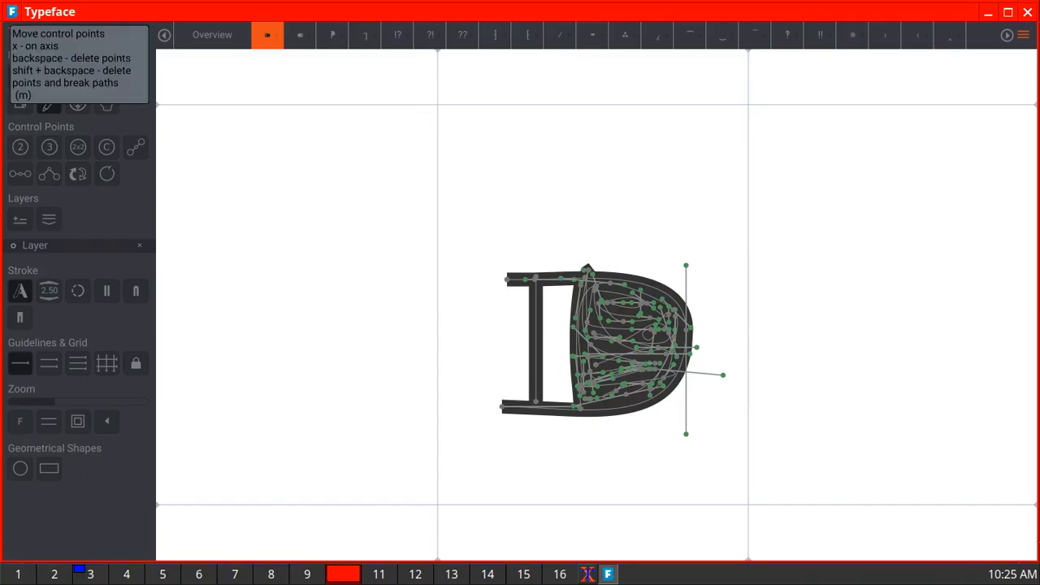
Try to move the control point protruding above the black rightwards bullet's upper edge, and undo the move.
key(m)
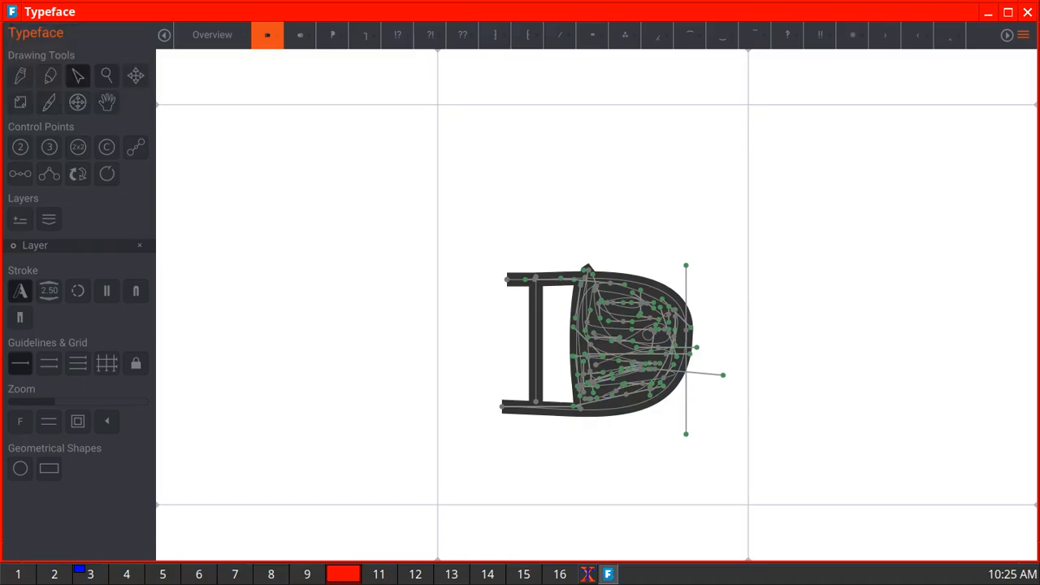
click(586, 269)
drag(586, 269, 620, 255)
key(ctrl+z)
click(587, 333)
Draw the low asterisk as one vertical and two diagonal freehand strokes crossing just above the baseline.
click(212, 35)
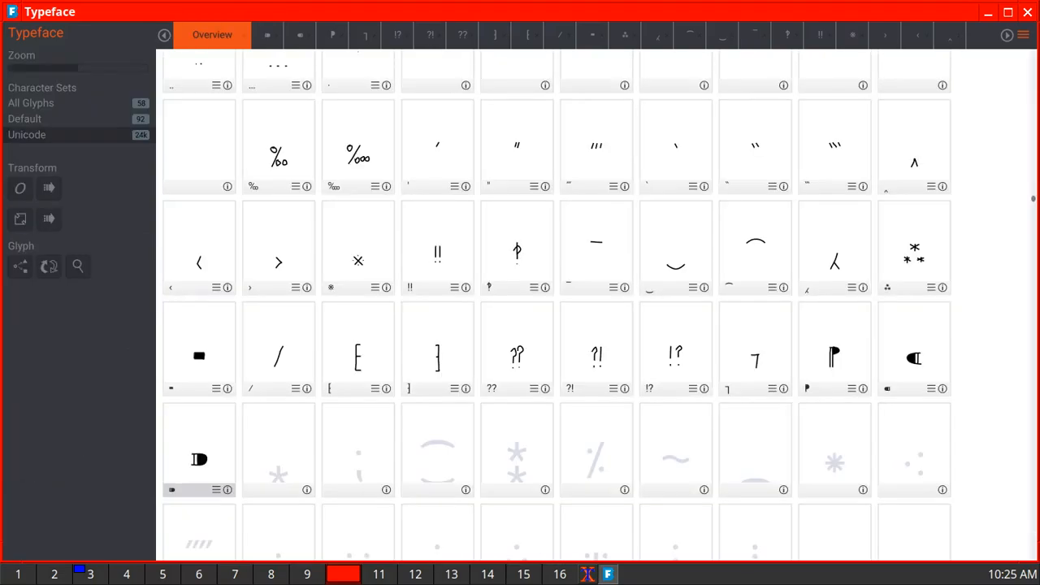
scroll(558, 305, down, 1)
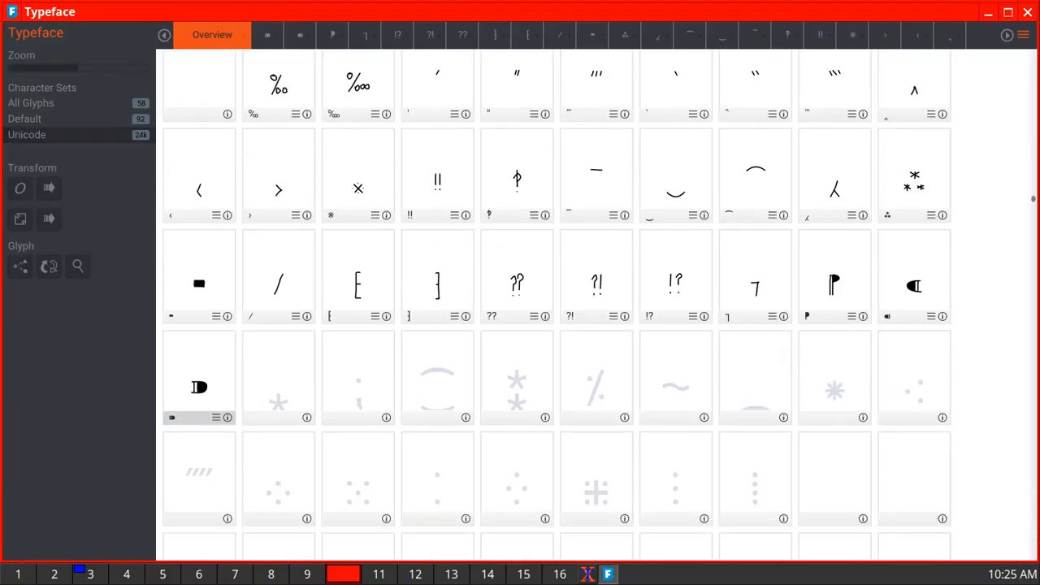
double_click(279, 378)
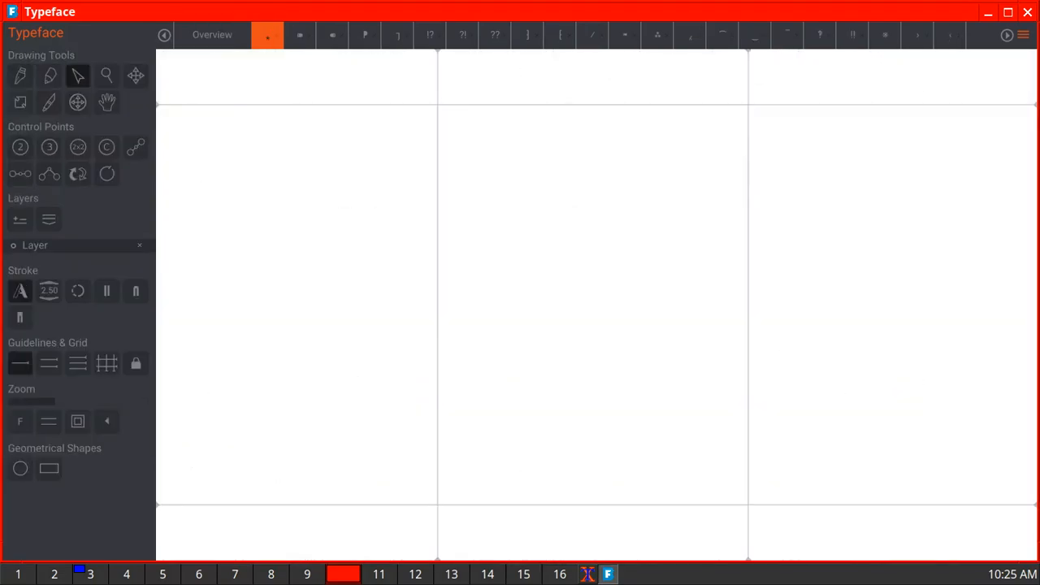
click(49, 102)
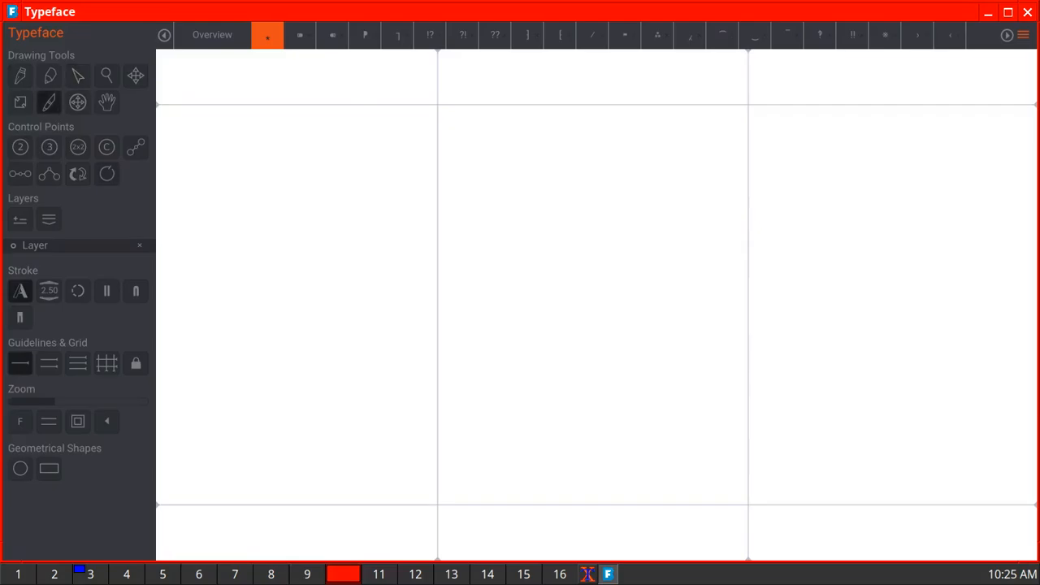
drag(589, 348, 586, 472)
drag(535, 381, 651, 438)
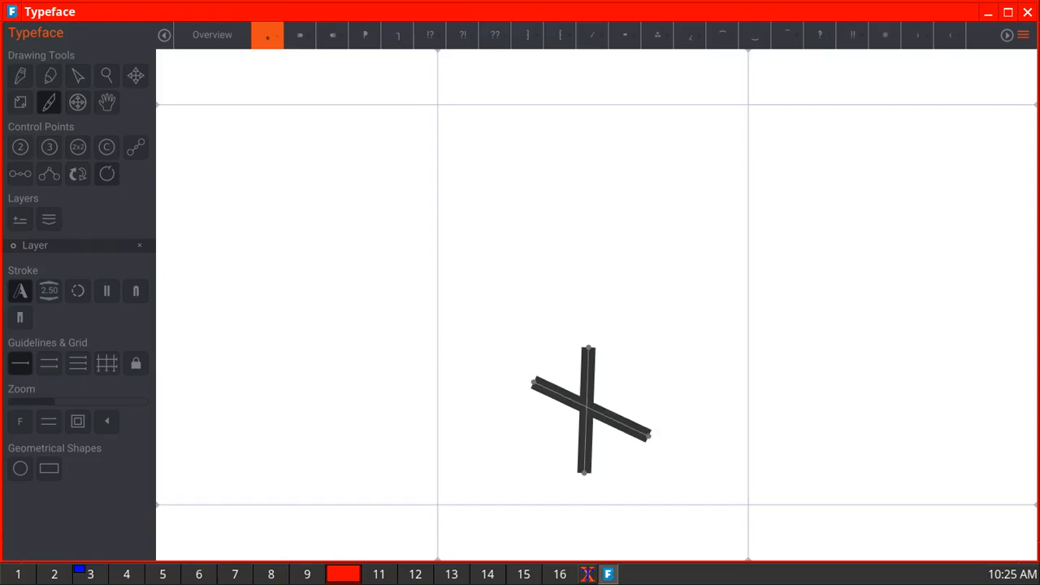
drag(635, 370, 536, 435)
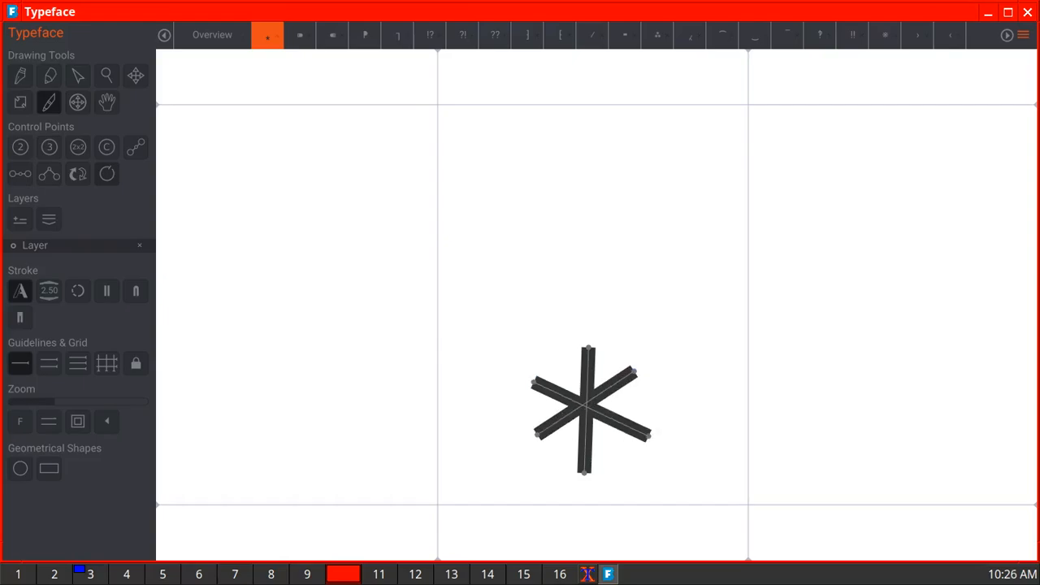
Draw the reversed semicolon as a small dot above a short hooked freehand stroke that curves down toward the baseline.
click(213, 35)
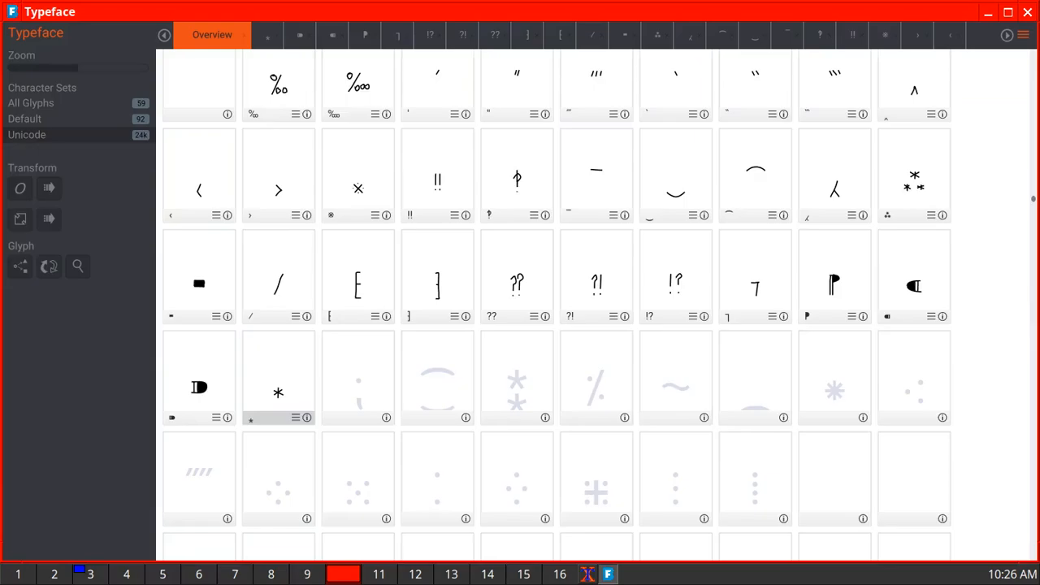
double_click(197, 273)
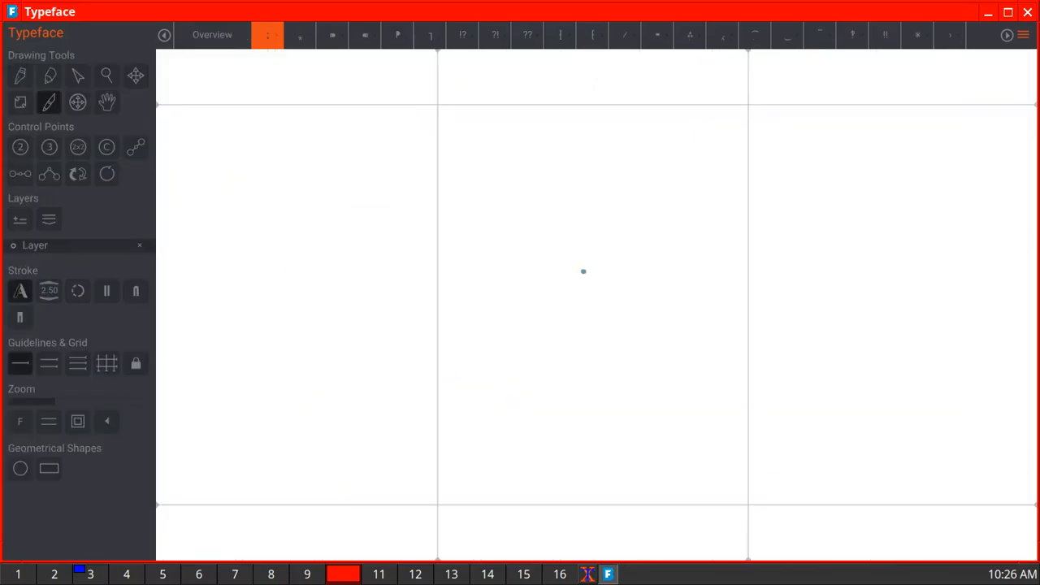
mouse_move(579, 385)
mouse_down()
mouse_move(592, 373)
mouse_move(567, 405)
mouse_move(577, 439)
mouse_up()
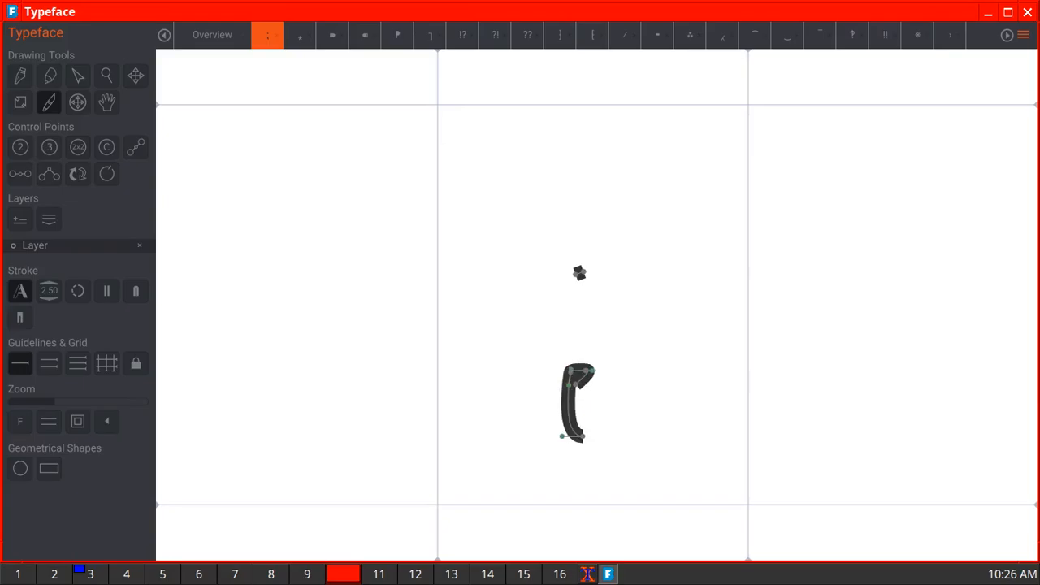
Draw the close up glyph as two freehand arcs, one arching upward above and one bowing downward below.
click(212, 35)
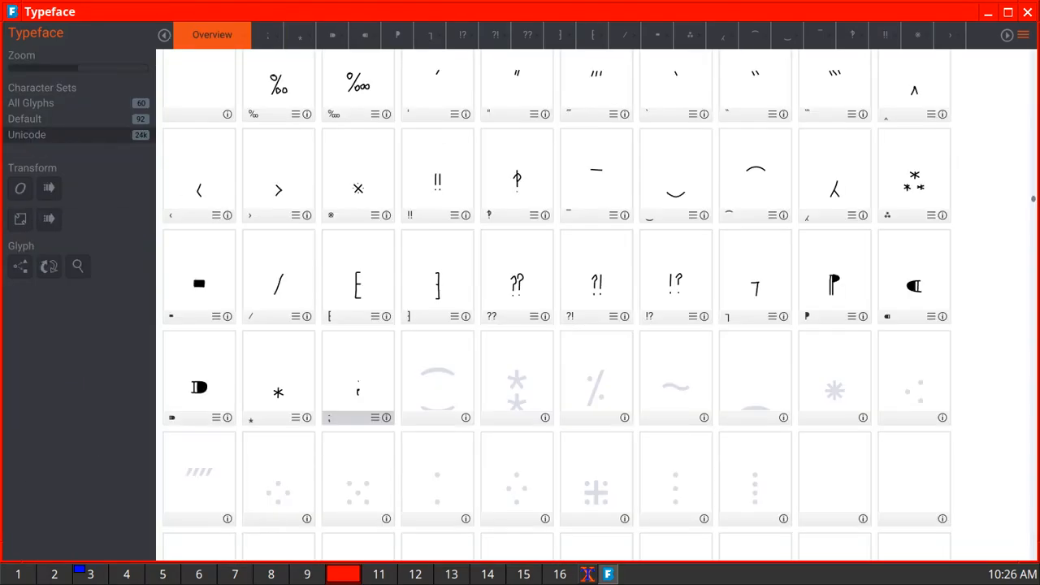
double_click(198, 273)
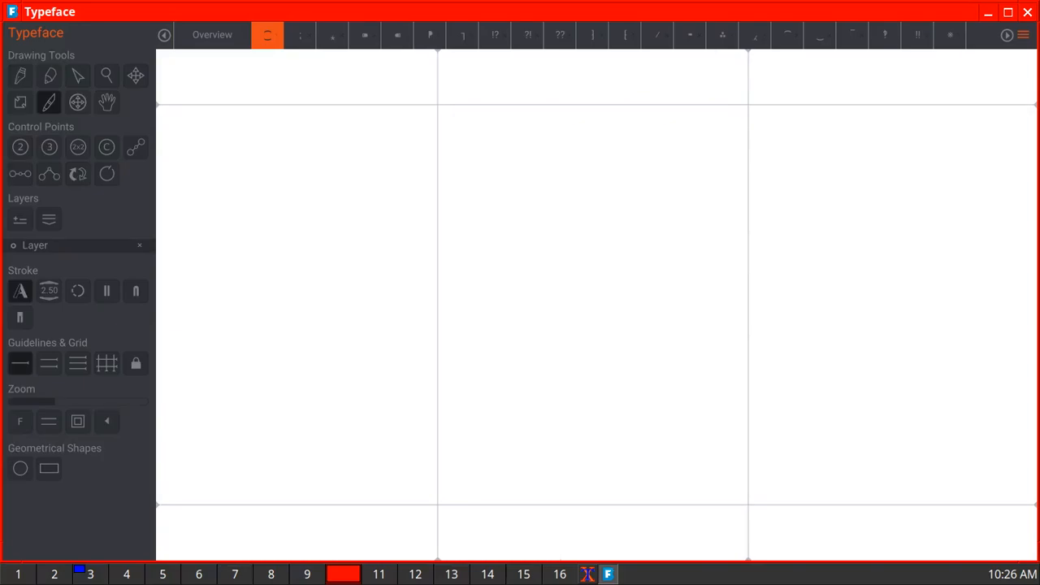
mouse_move(491, 235)
mouse_down()
mouse_move(510, 203)
mouse_move(562, 176)
mouse_move(633, 194)
mouse_move(681, 232)
mouse_up()
mouse_move(492, 416)
mouse_down()
mouse_move(513, 447)
mouse_move(646, 437)
mouse_move(681, 411)
mouse_up()
Draw the two vertically aligned asterisks, each from one vertical and two diagonal freehand strokes.
click(212, 35)
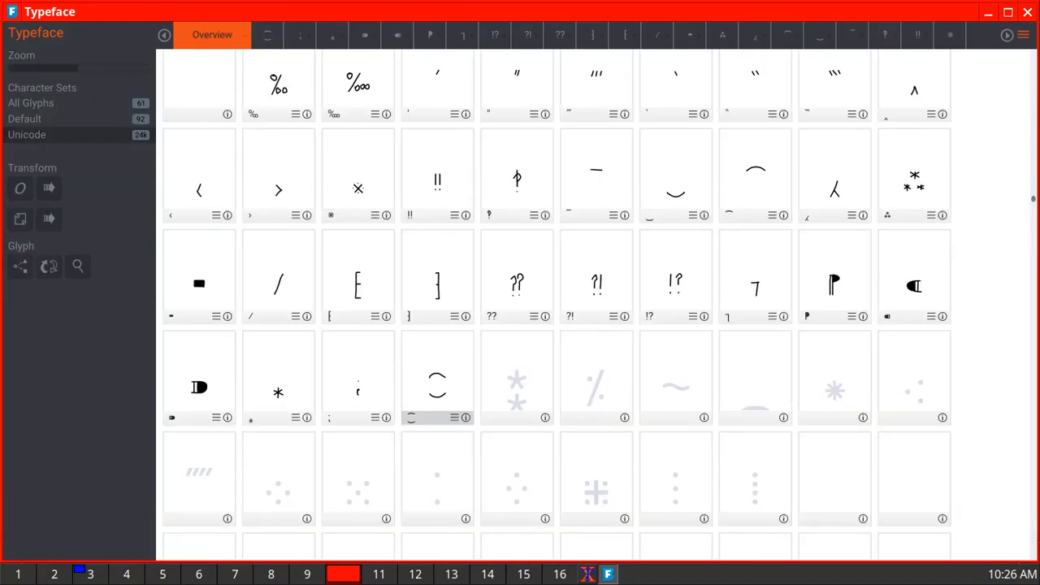
double_click(197, 273)
drag(574, 186, 575, 286)
mouse_move(515, 204)
mouse_down()
mouse_move(549, 234)
mouse_move(636, 273)
mouse_up()
drag(626, 211, 521, 252)
drag(571, 345, 564, 448)
drag(515, 347, 619, 413)
drag(623, 349, 511, 413)
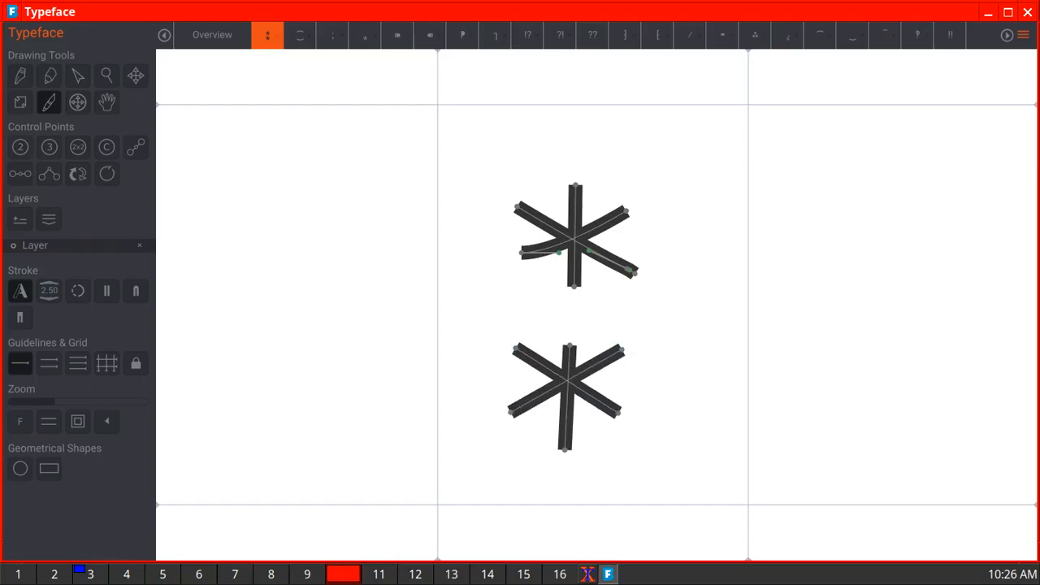
Draw the commercial minus sign as a slanted freehand stroke with one dot at its upper left and one at its lower right.
click(212, 35)
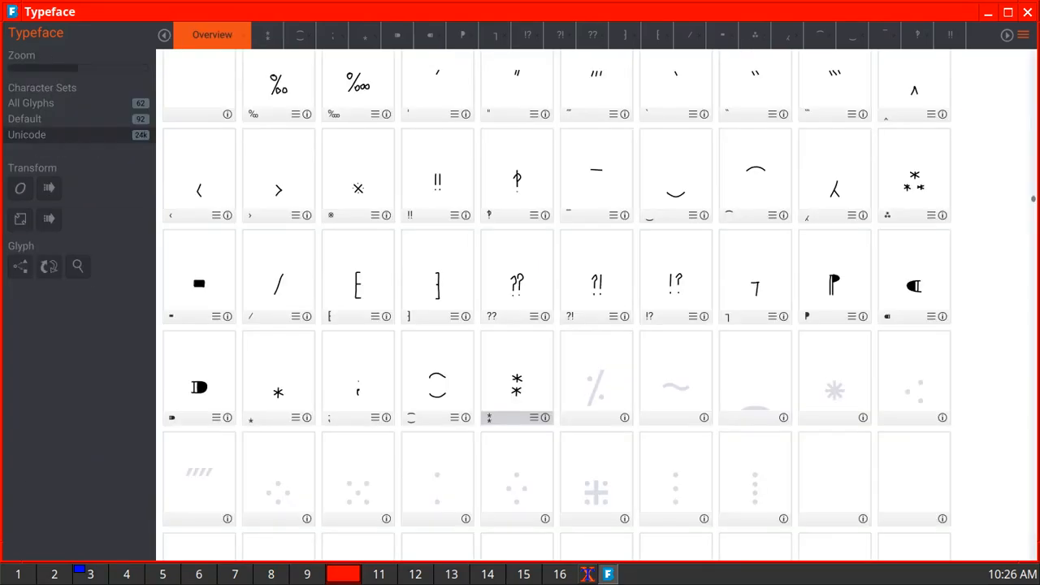
double_click(197, 273)
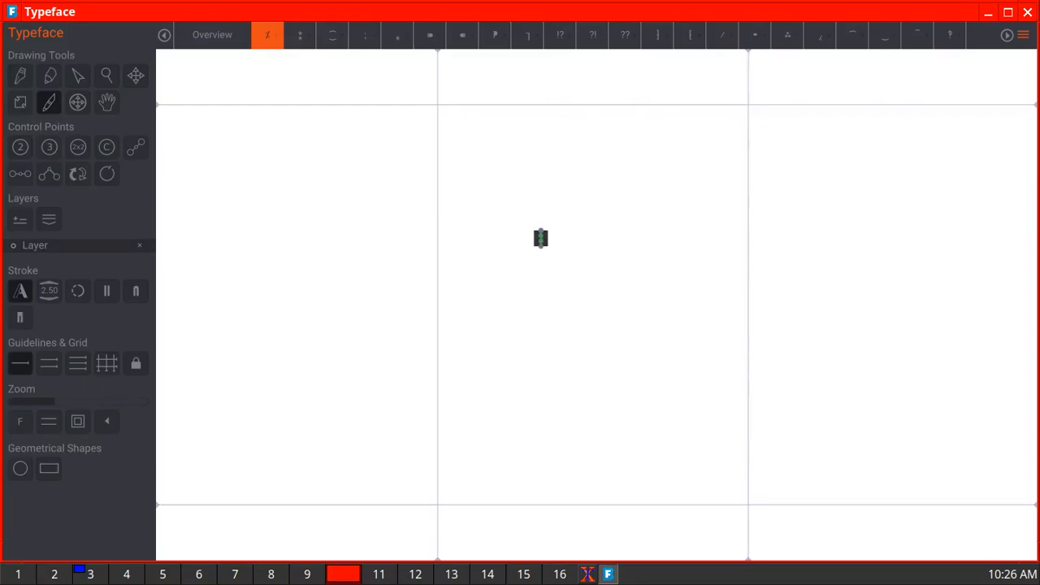
drag(636, 226, 553, 427)
drag(637, 394, 637, 406)
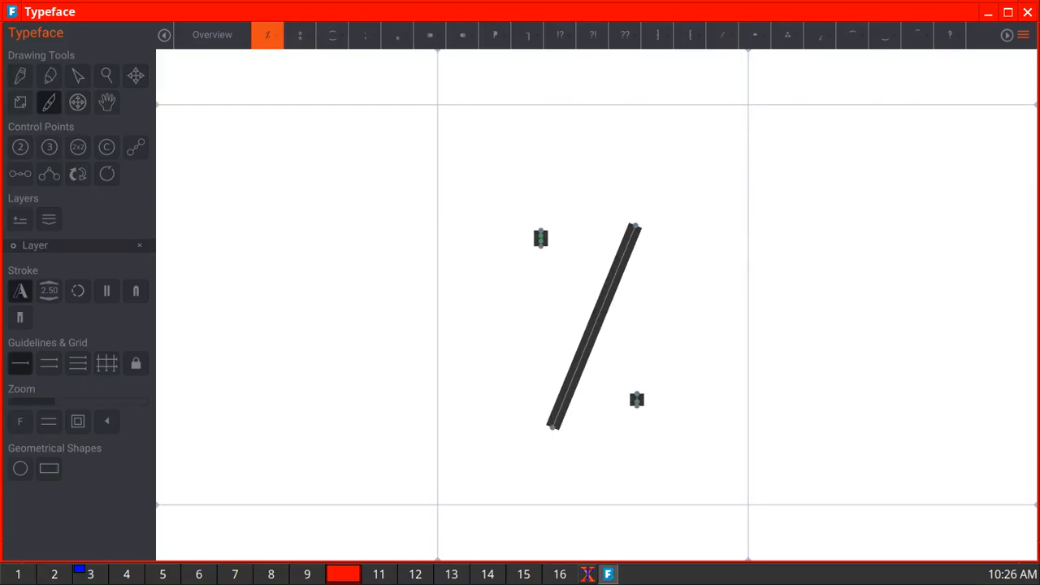
Draw the swung dash as a single wavy freehand stroke midway between the baseline and the top guideline.
click(212, 35)
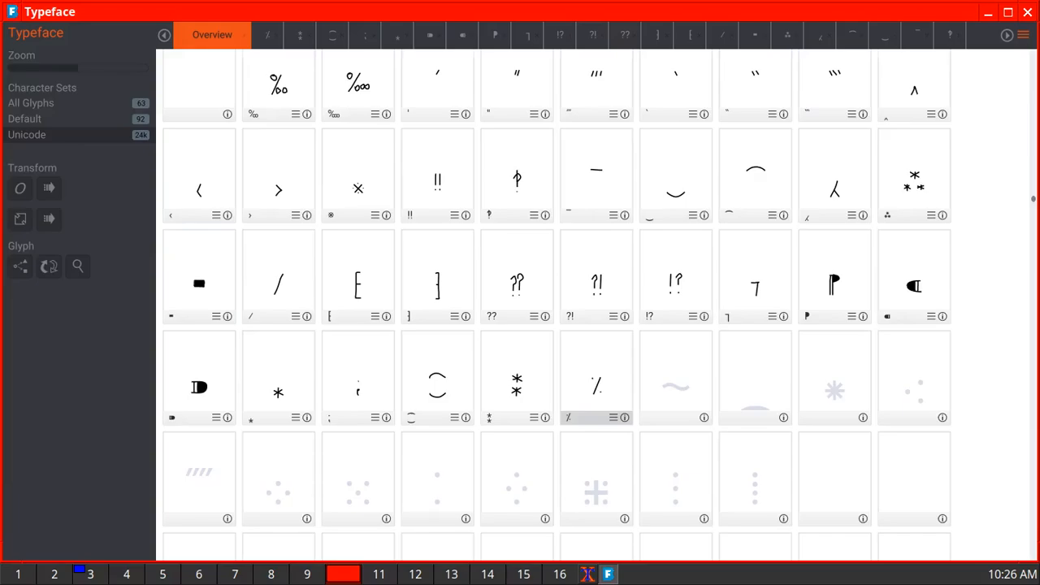
double_click(676, 383)
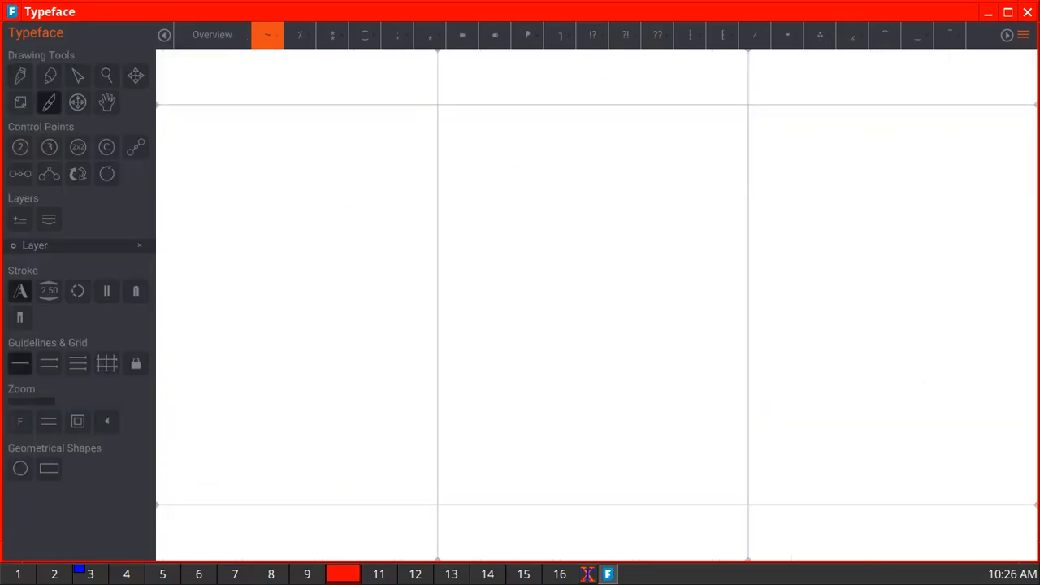
mouse_move(514, 331)
mouse_down()
mouse_move(531, 301)
mouse_move(639, 333)
mouse_move(677, 304)
mouse_up()
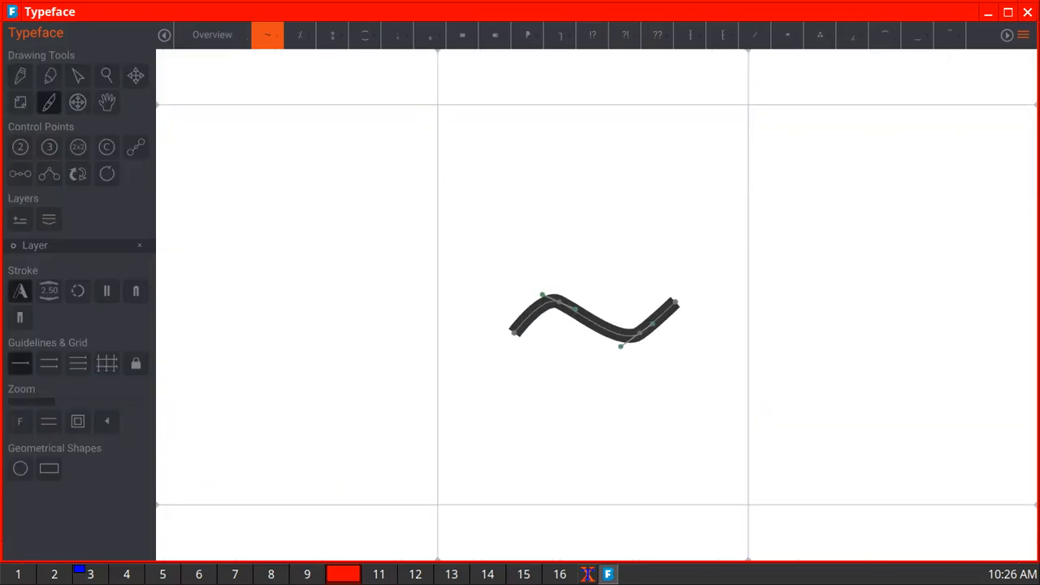
Draw the inverted undertie as one wide, shallow freehand arch just above the baseline.
click(212, 34)
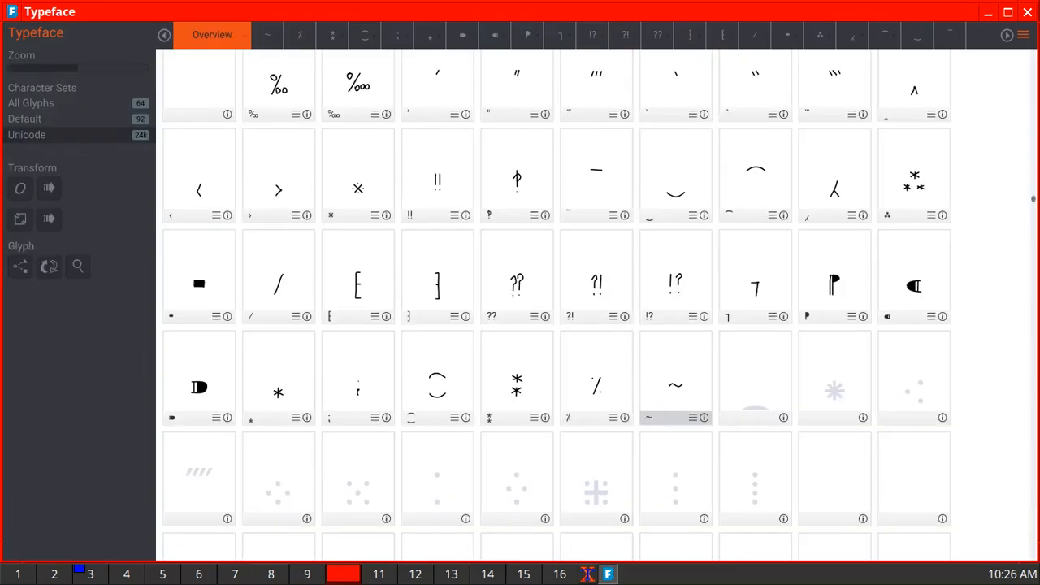
double_click(198, 273)
mouse_move(480, 469)
mouse_down()
mouse_move(528, 439)
mouse_move(593, 434)
mouse_move(704, 468)
mouse_up()
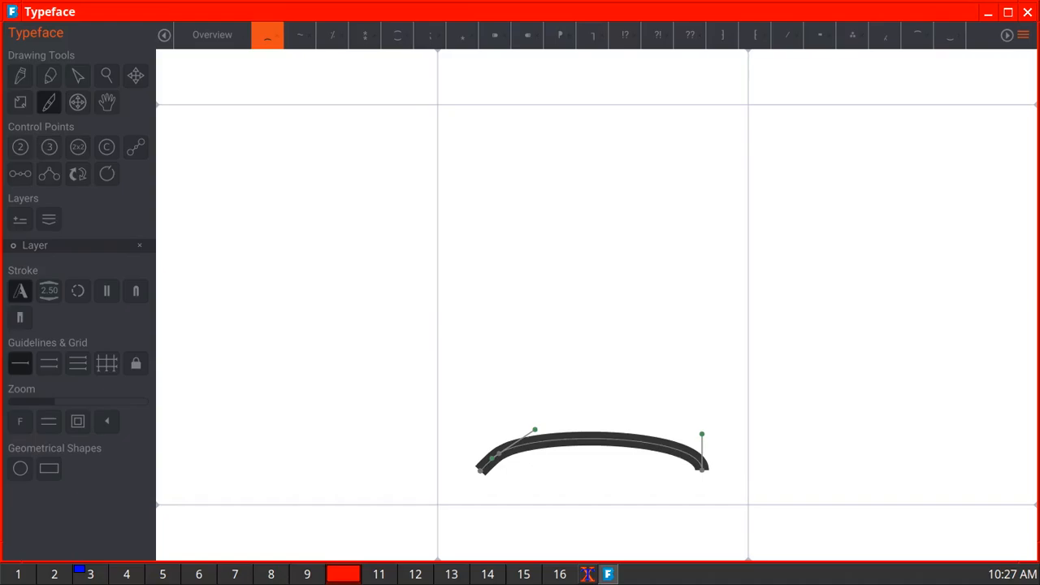
Draw the flower punctuation mark as one vertical, two diagonal and one horizontal freehand stroke crossing at the centre.
click(212, 35)
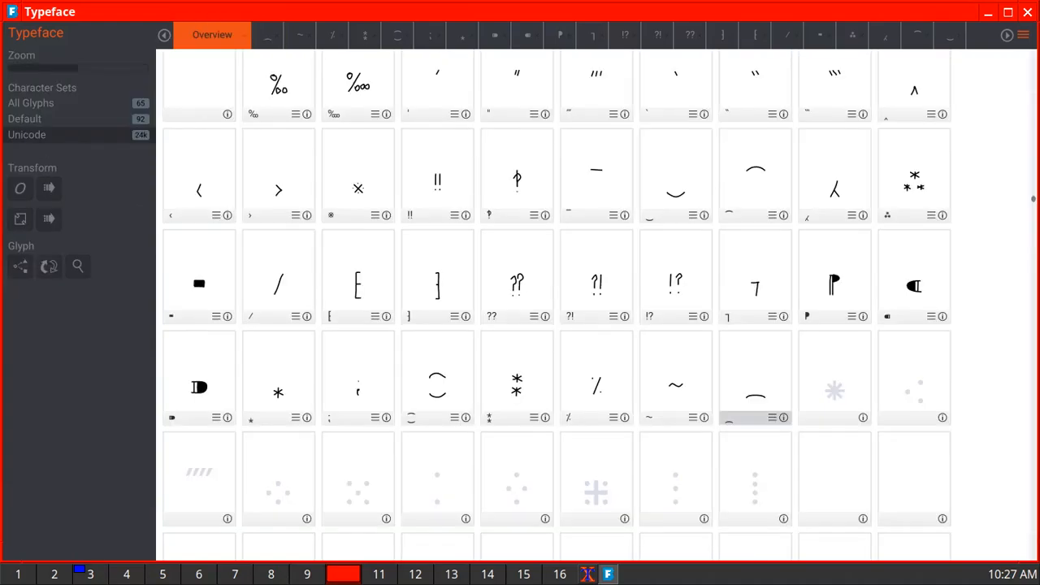
double_click(198, 273)
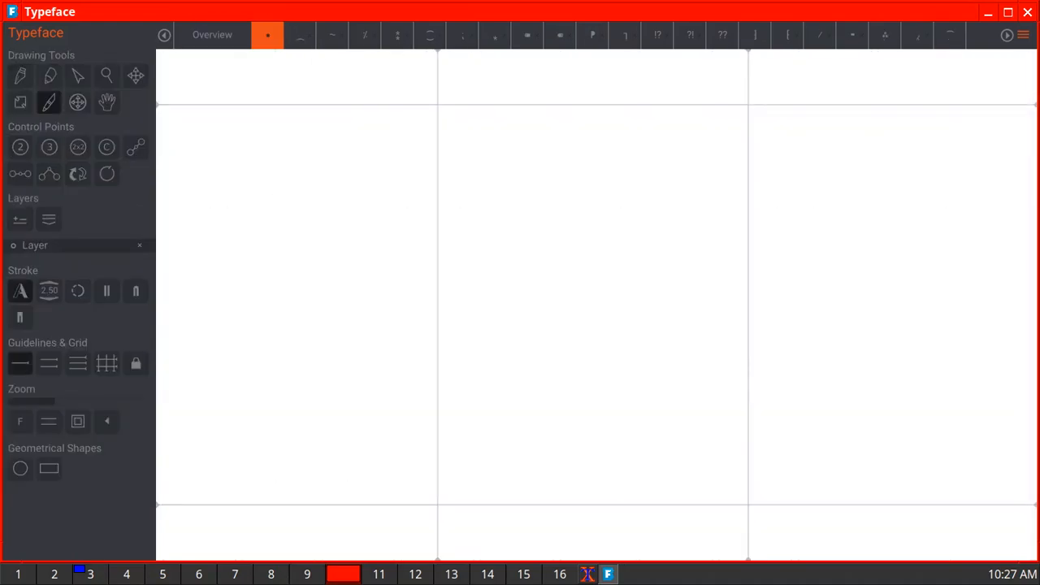
drag(578, 250, 578, 416)
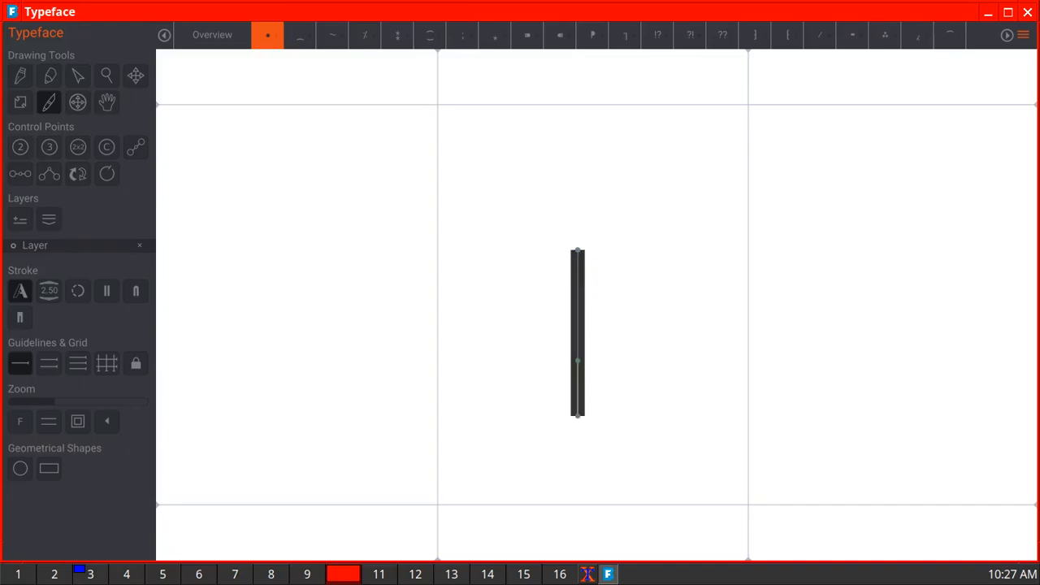
drag(490, 263, 673, 382)
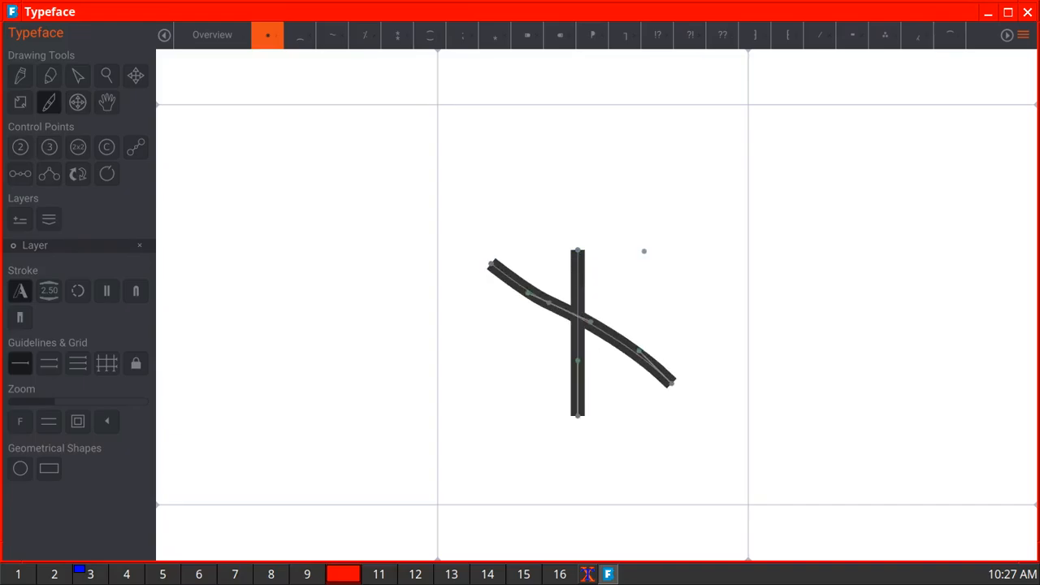
drag(644, 251, 502, 374)
drag(484, 317, 669, 310)
Draw the three dot punctuation as one dot on the left and two dots stacked on the right.
click(212, 35)
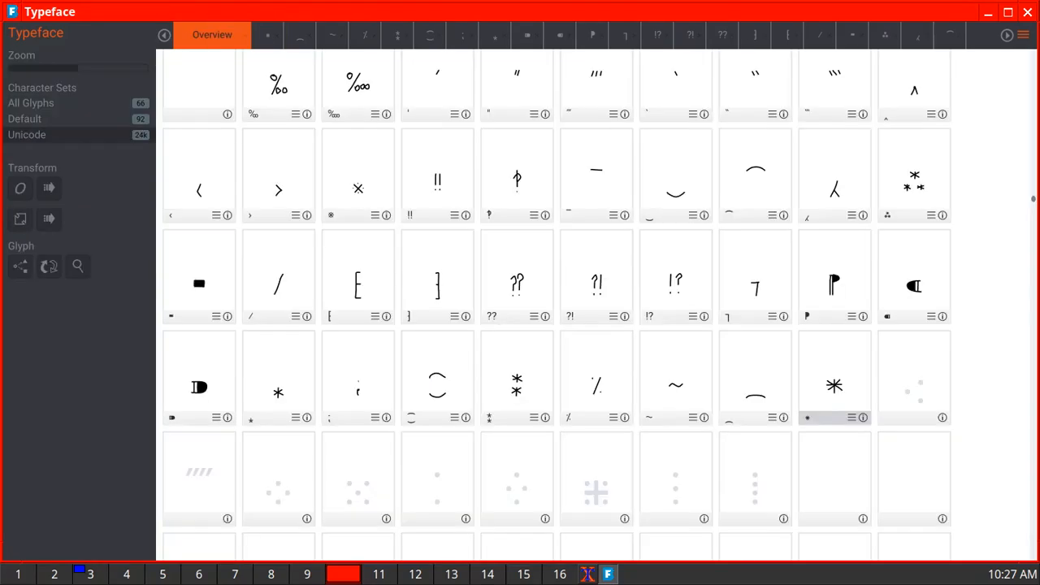
double_click(915, 382)
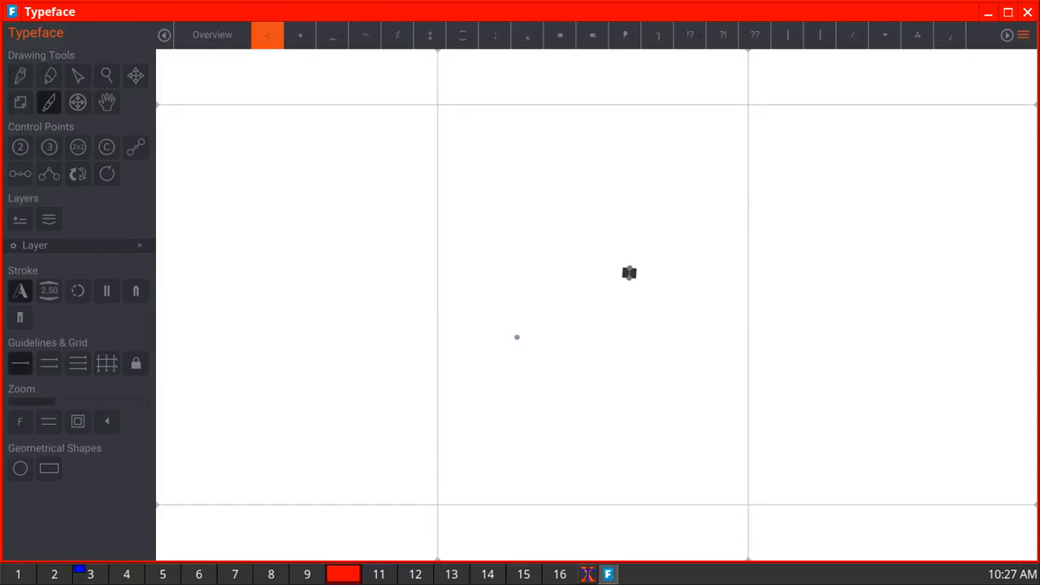
click(517, 342)
click(629, 414)
Draw the quadruple prime as four short, near-vertical freehand strokes side by side above the glyph's middle.
click(213, 35)
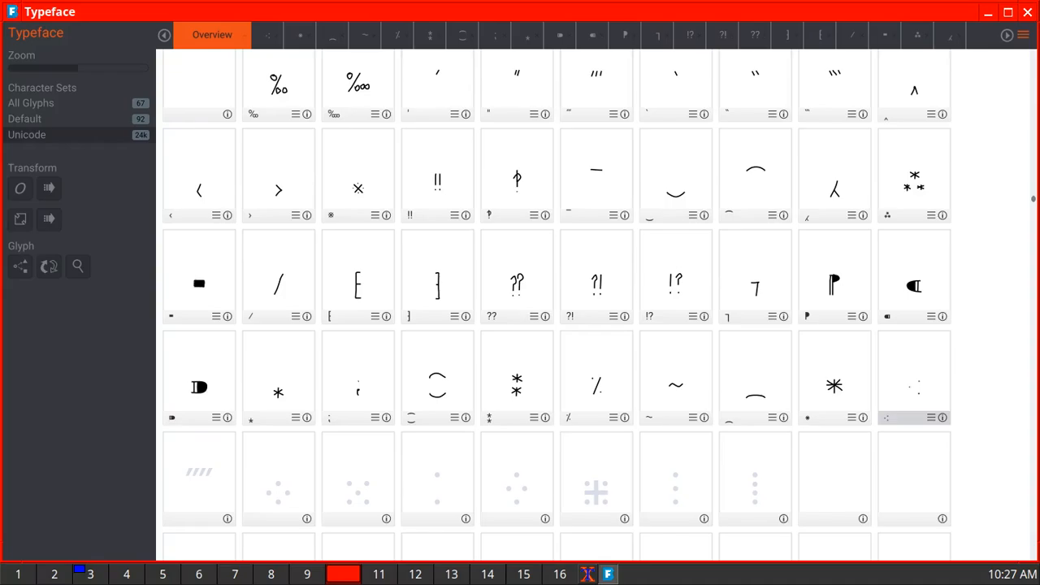
double_click(197, 273)
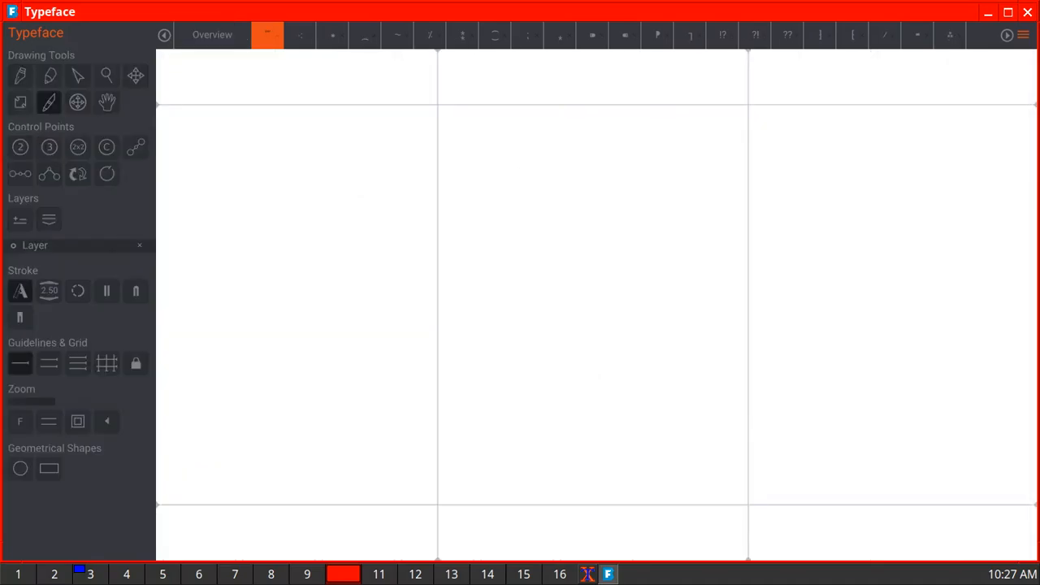
drag(529, 243, 514, 296)
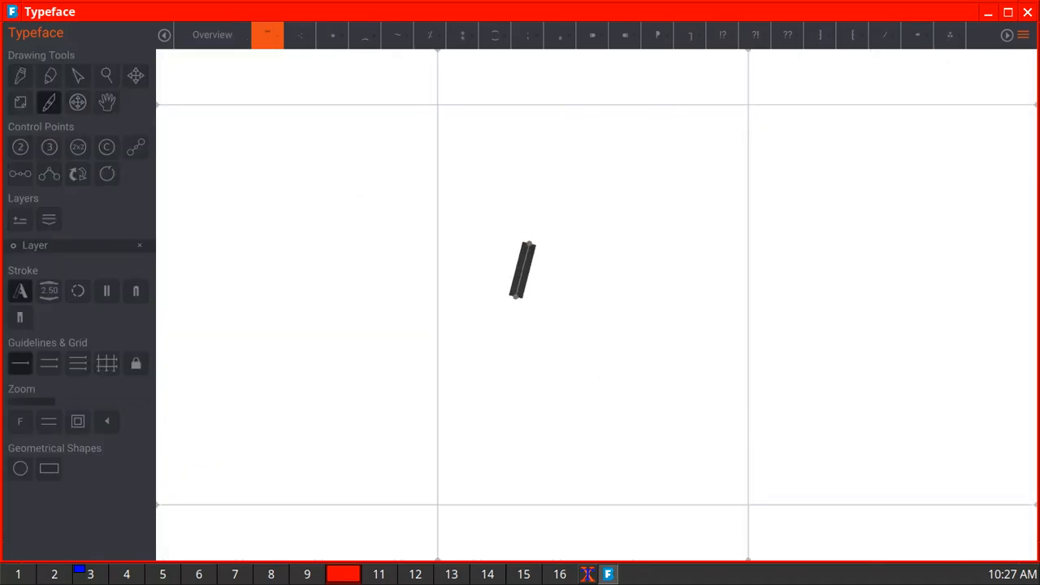
drag(557, 247, 551, 293)
drag(596, 246, 594, 291)
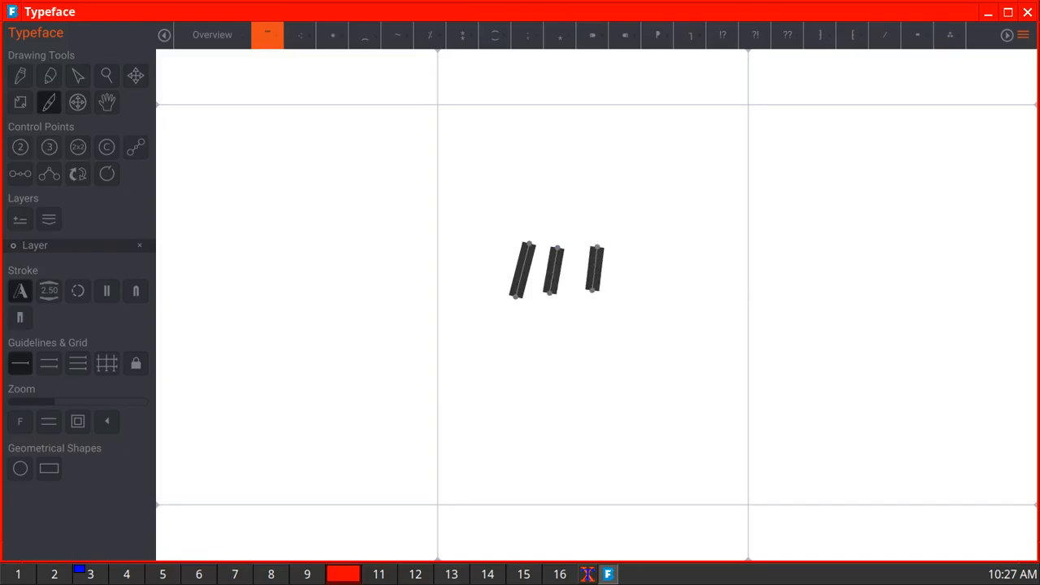
drag(645, 247, 644, 288)
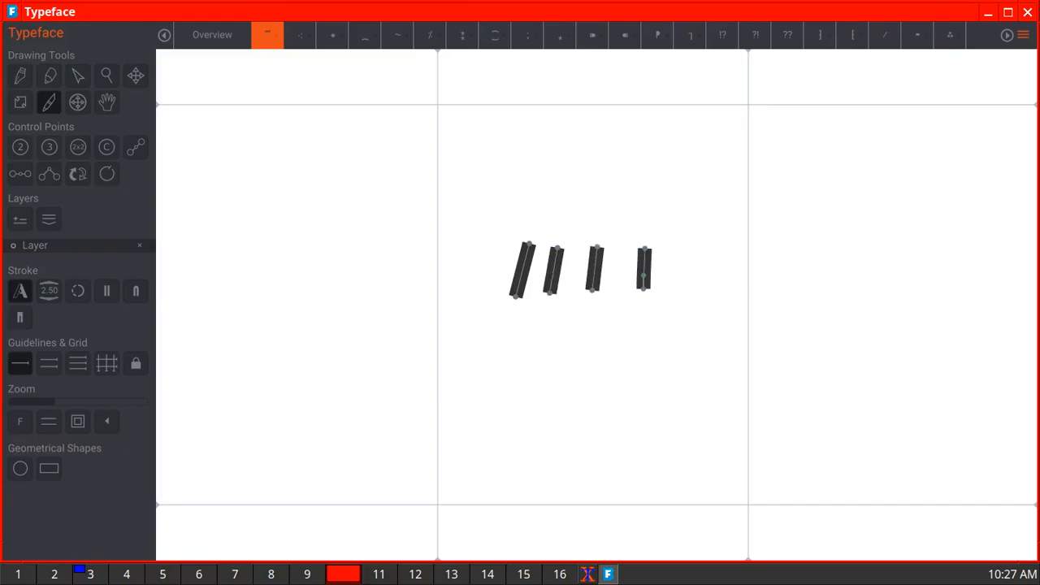
Draw the four dot punctuation as four small dots in a diamond arrangement.
click(212, 35)
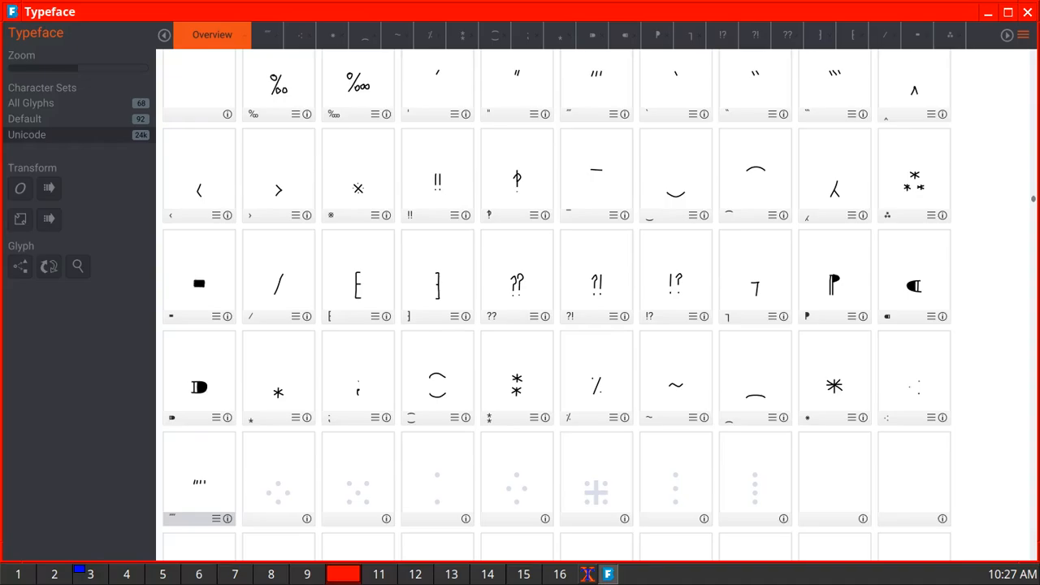
double_click(198, 273)
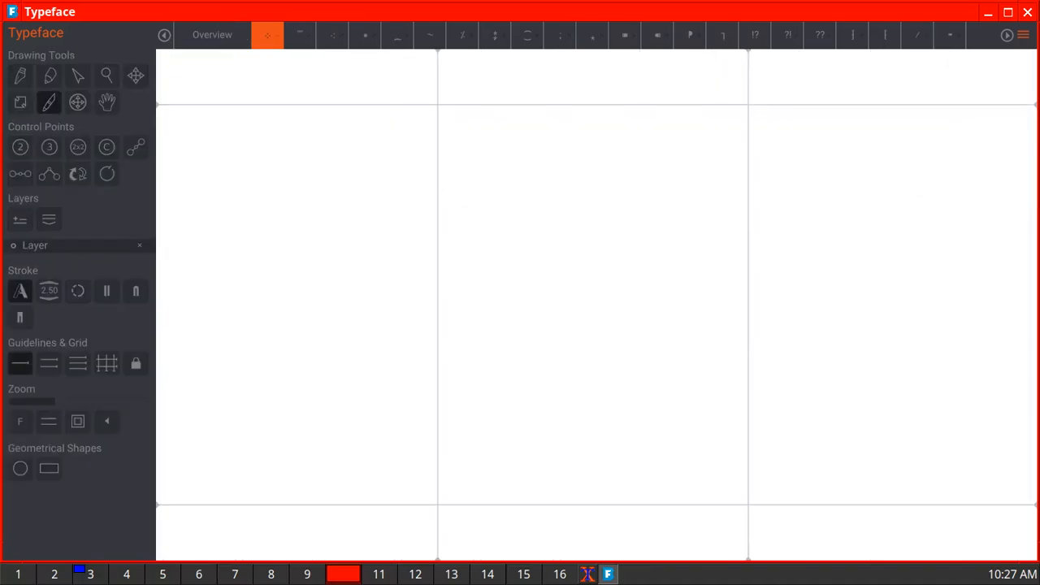
click(574, 281)
click(517, 341)
click(639, 337)
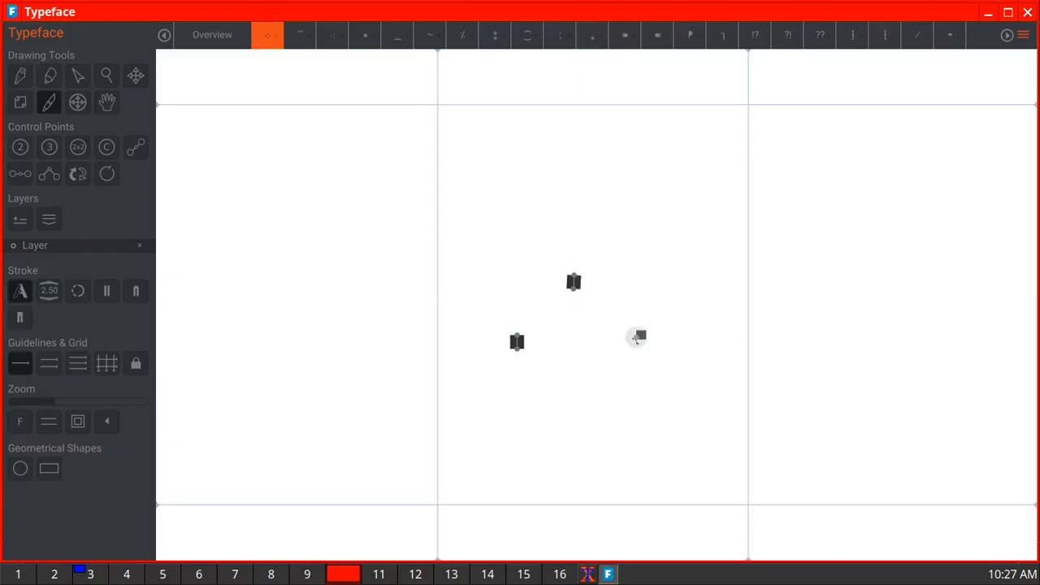
click(571, 415)
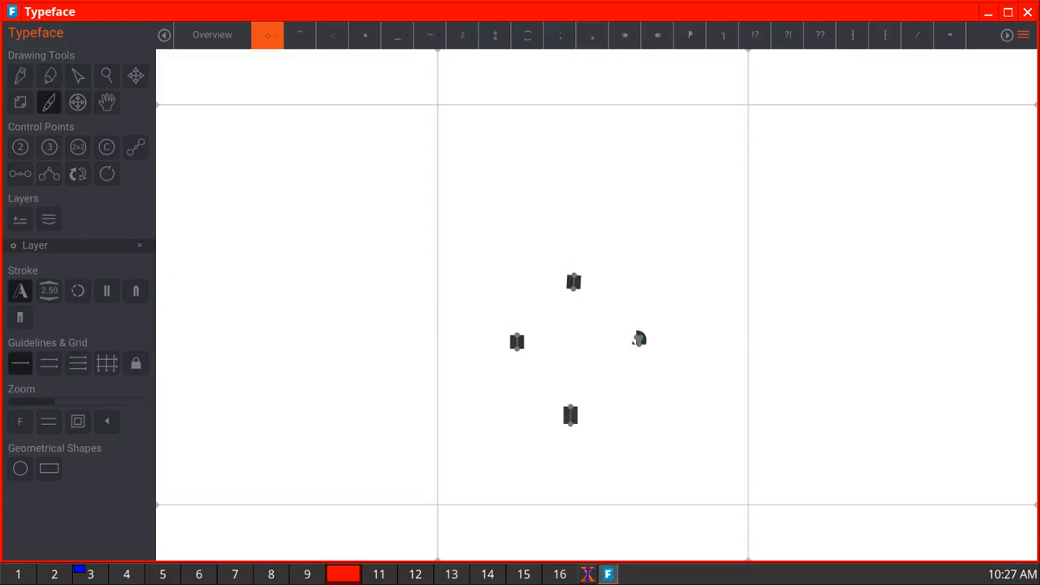
Draw the five dot punctuation as four corner dots around a central dot, and return to the glyph overview.
click(212, 35)
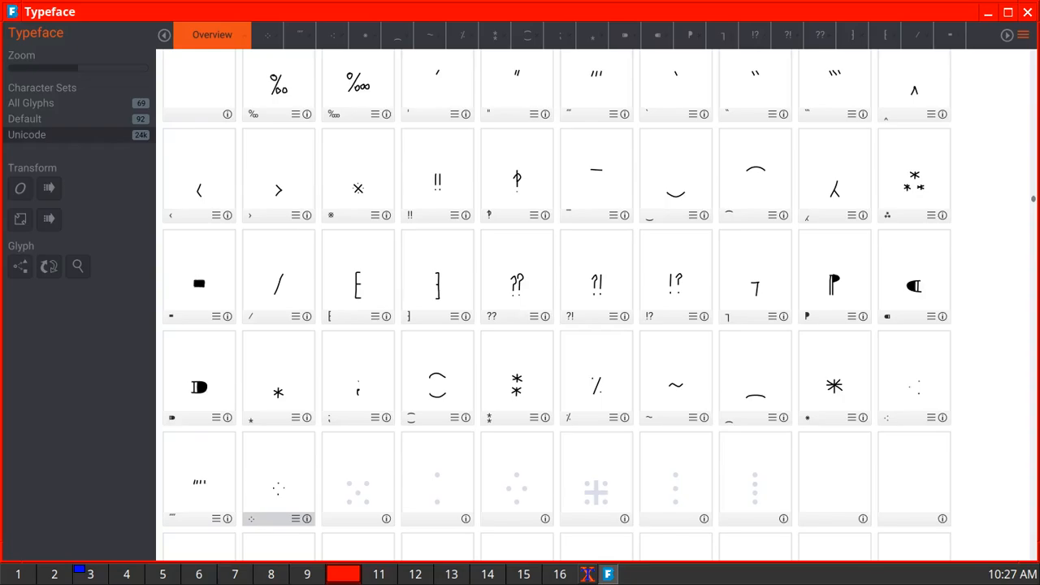
double_click(197, 273)
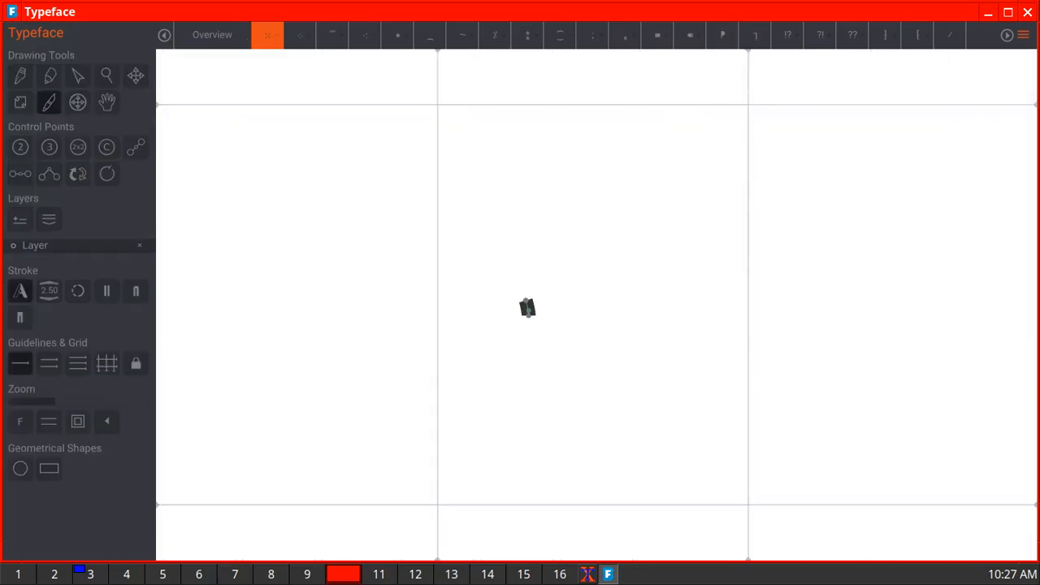
click(587, 365)
click(646, 306)
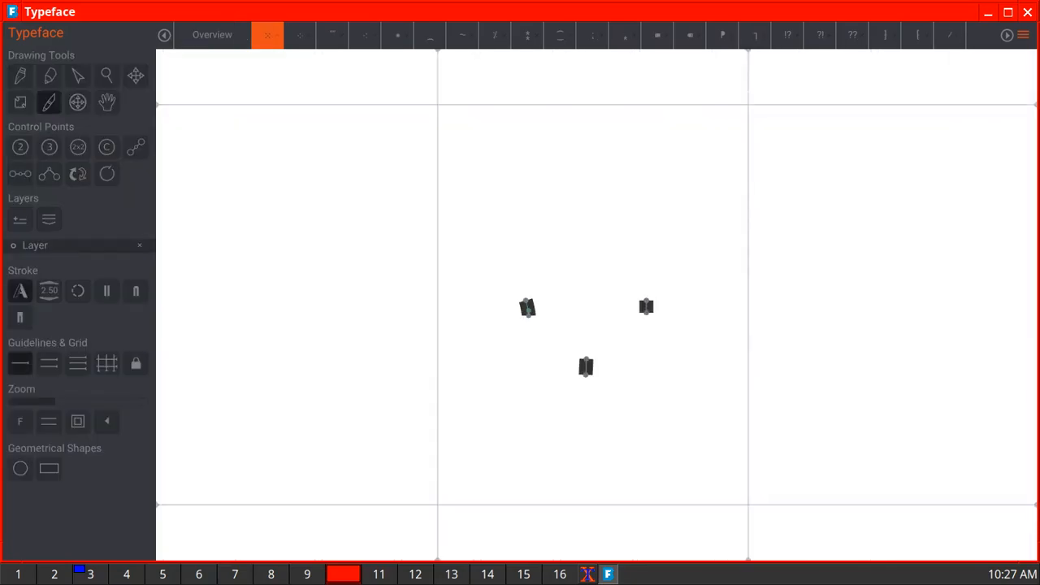
click(530, 439)
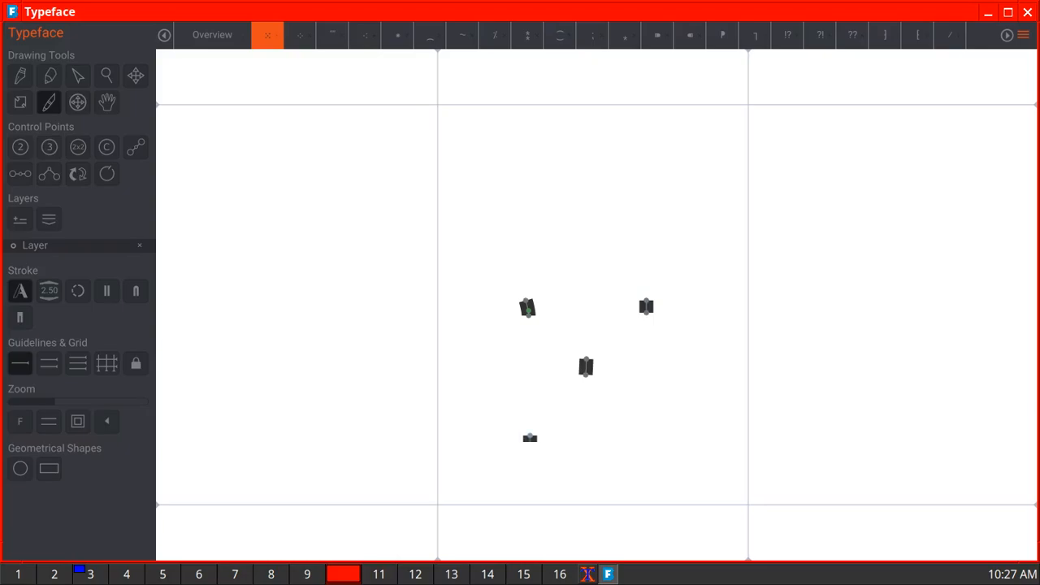
click(644, 437)
click(212, 35)
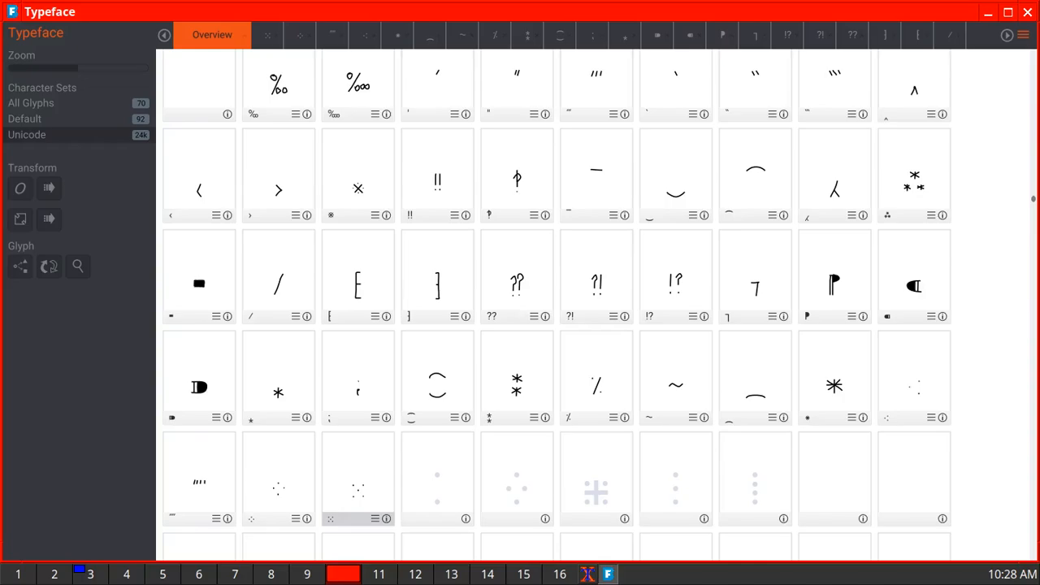
Draw the two dot punctuation as two small dots stacked far apart vertically, and return to the glyph overview.
double_click(197, 273)
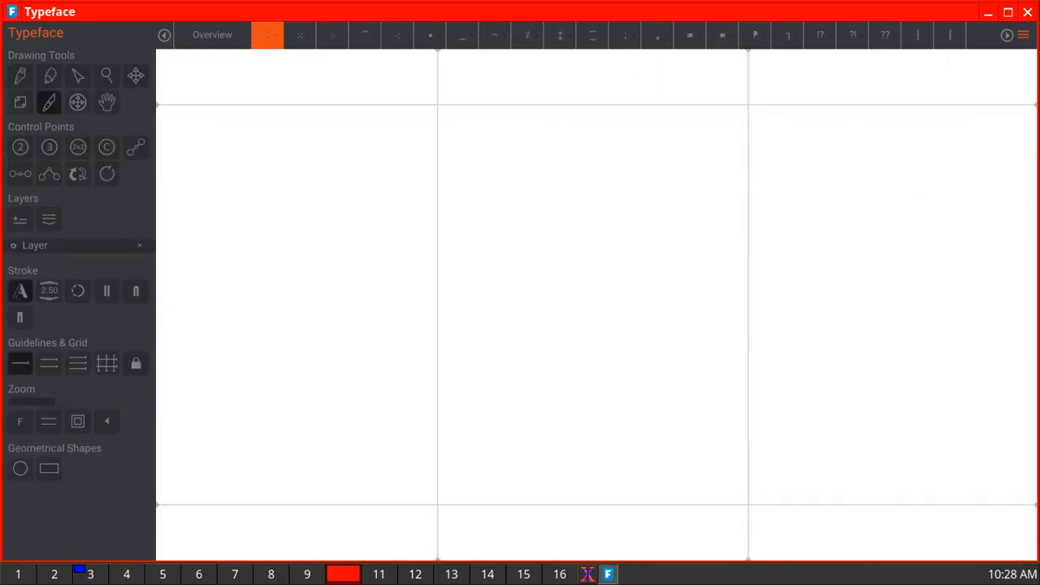
click(591, 153)
click(588, 443)
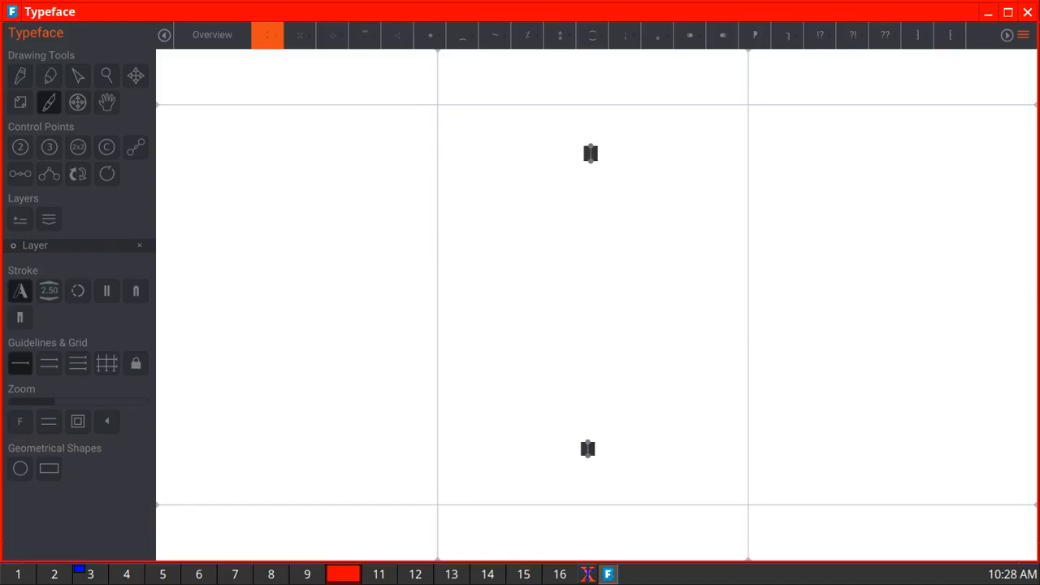
click(212, 35)
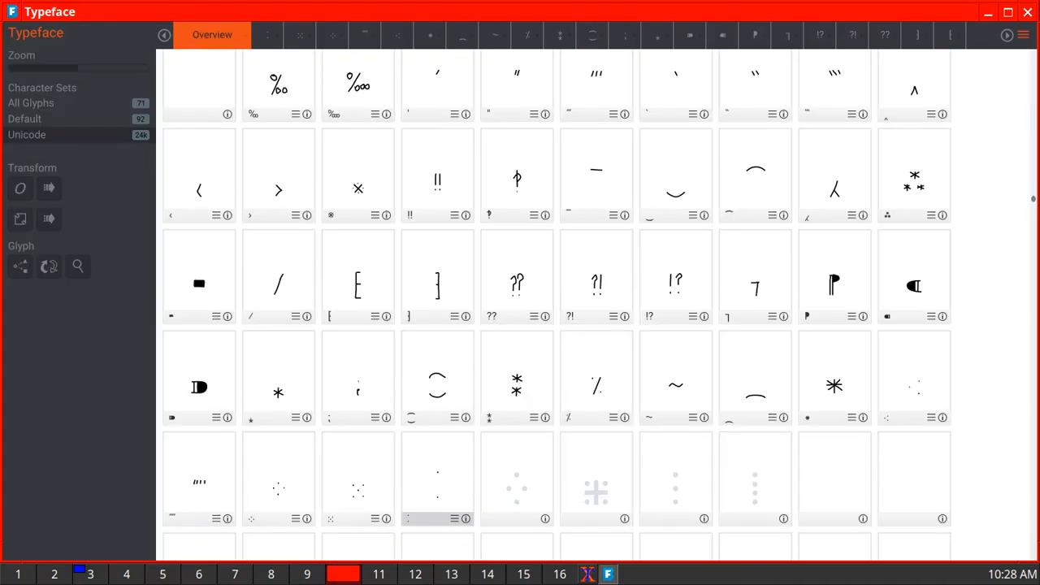
Draw the four dot mark as four short dot strokes in a wide, tall diamond arrangement.
double_click(197, 273)
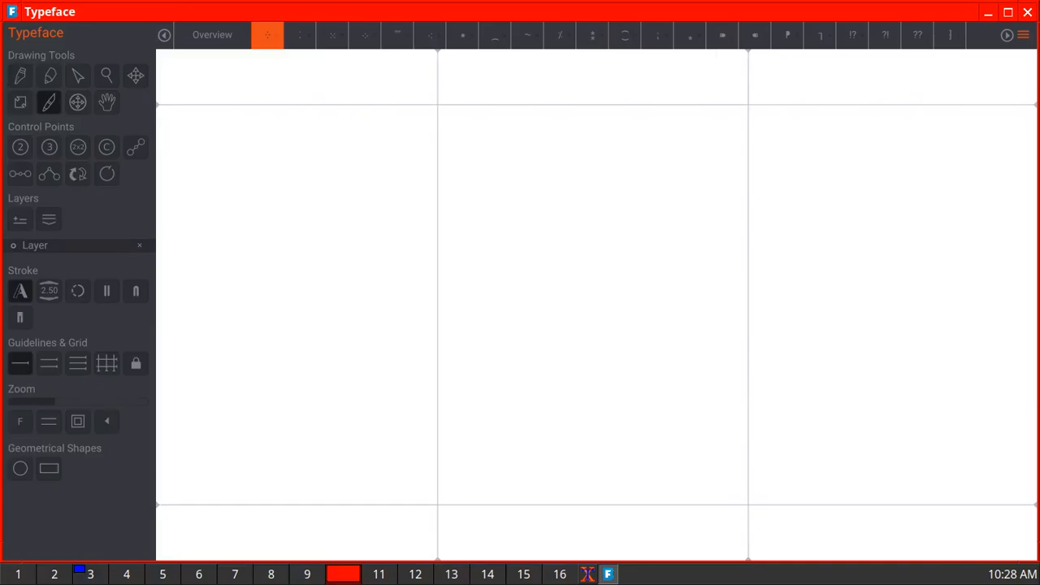
drag(592, 173, 592, 186)
drag(592, 443, 592, 465)
drag(491, 296, 491, 317)
drag(684, 292, 686, 309)
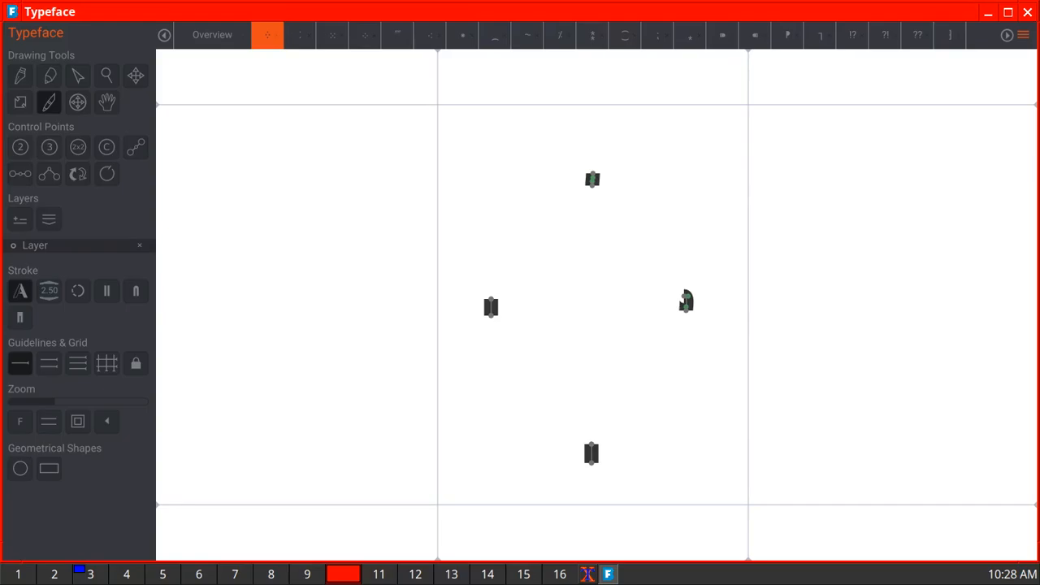
click(213, 35)
Draw the dotted cross as crossing horizontal and vertical strokes with one small dot in each of the four quadrants.
double_click(198, 273)
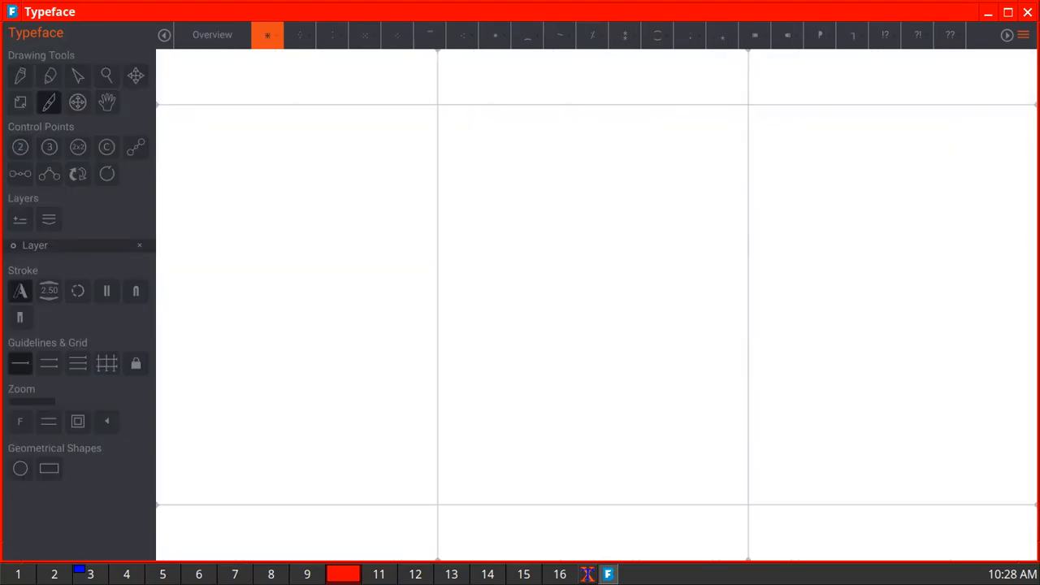
drag(511, 323, 656, 322)
drag(582, 244, 580, 422)
click(535, 267)
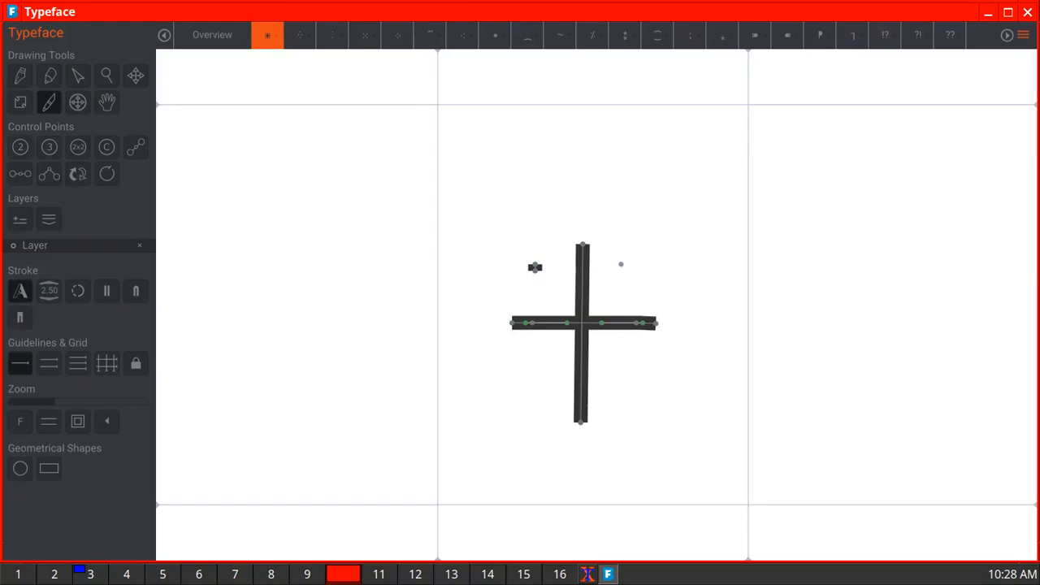
click(622, 266)
click(623, 370)
click(532, 366)
click(212, 35)
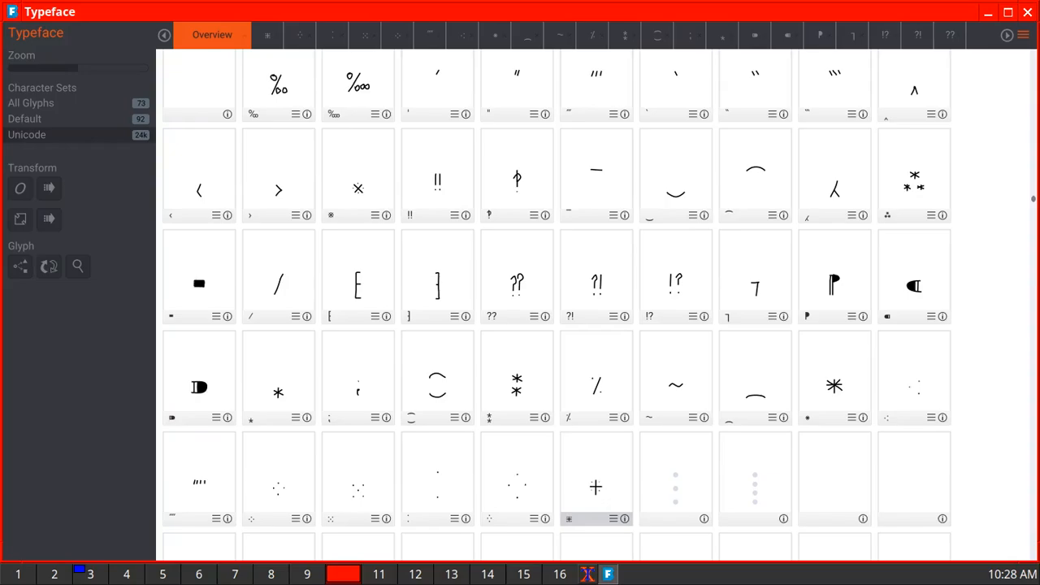
Draw the tricolon as three short dot strokes stacked in a vertical column.
double_click(197, 273)
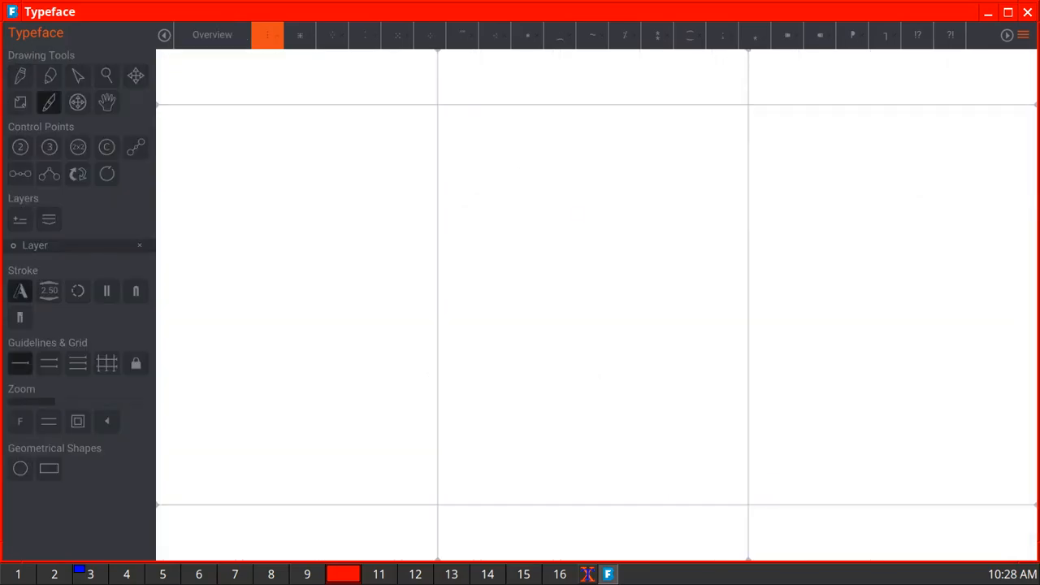
drag(577, 214, 577, 233)
drag(572, 316, 572, 334)
drag(572, 441, 571, 459)
click(213, 35)
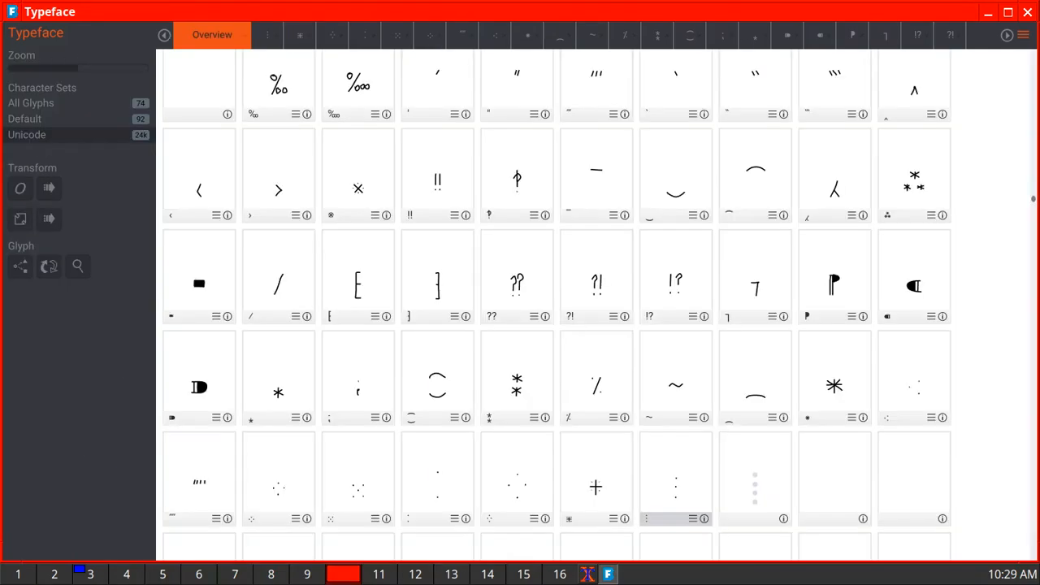
Draw the vertical four dots glyph as four short dot strokes in one column, and return to the glyph overview.
click(198, 273)
drag(578, 204, 578, 218)
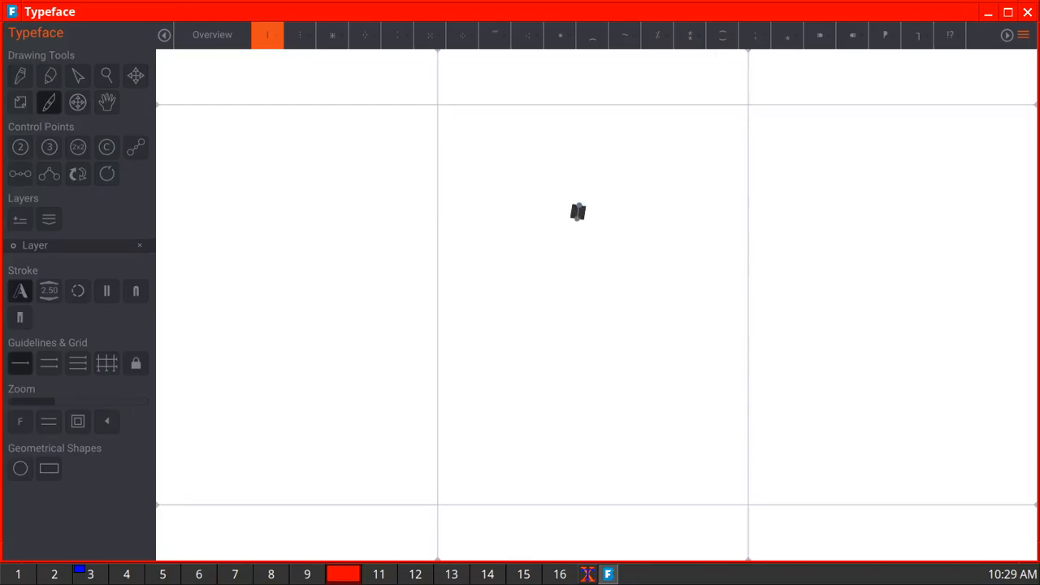
drag(578, 305, 578, 319)
drag(578, 392, 578, 406)
drag(579, 463, 579, 478)
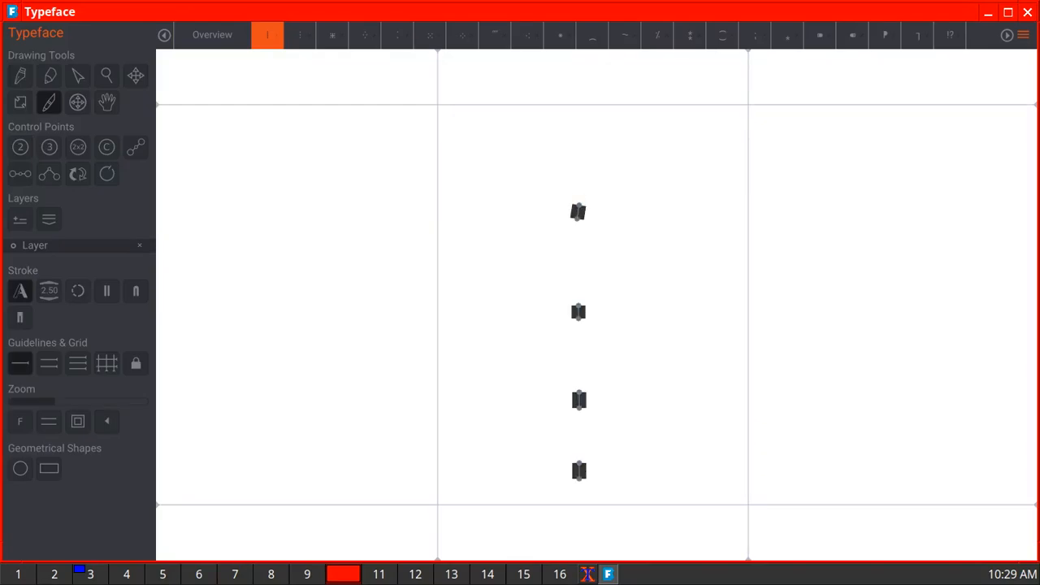
click(213, 35)
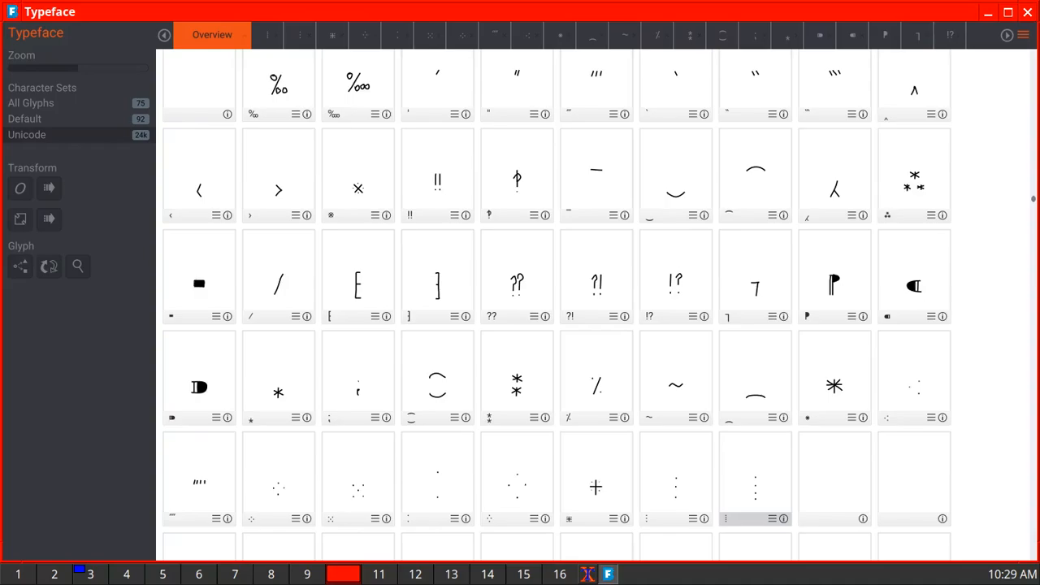
scroll(558, 292, down, 3)
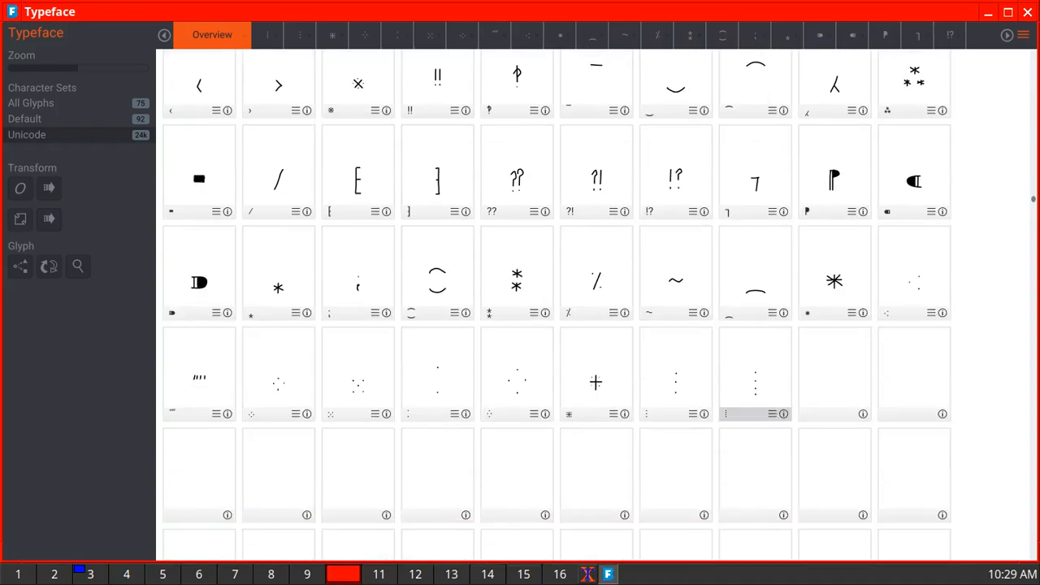